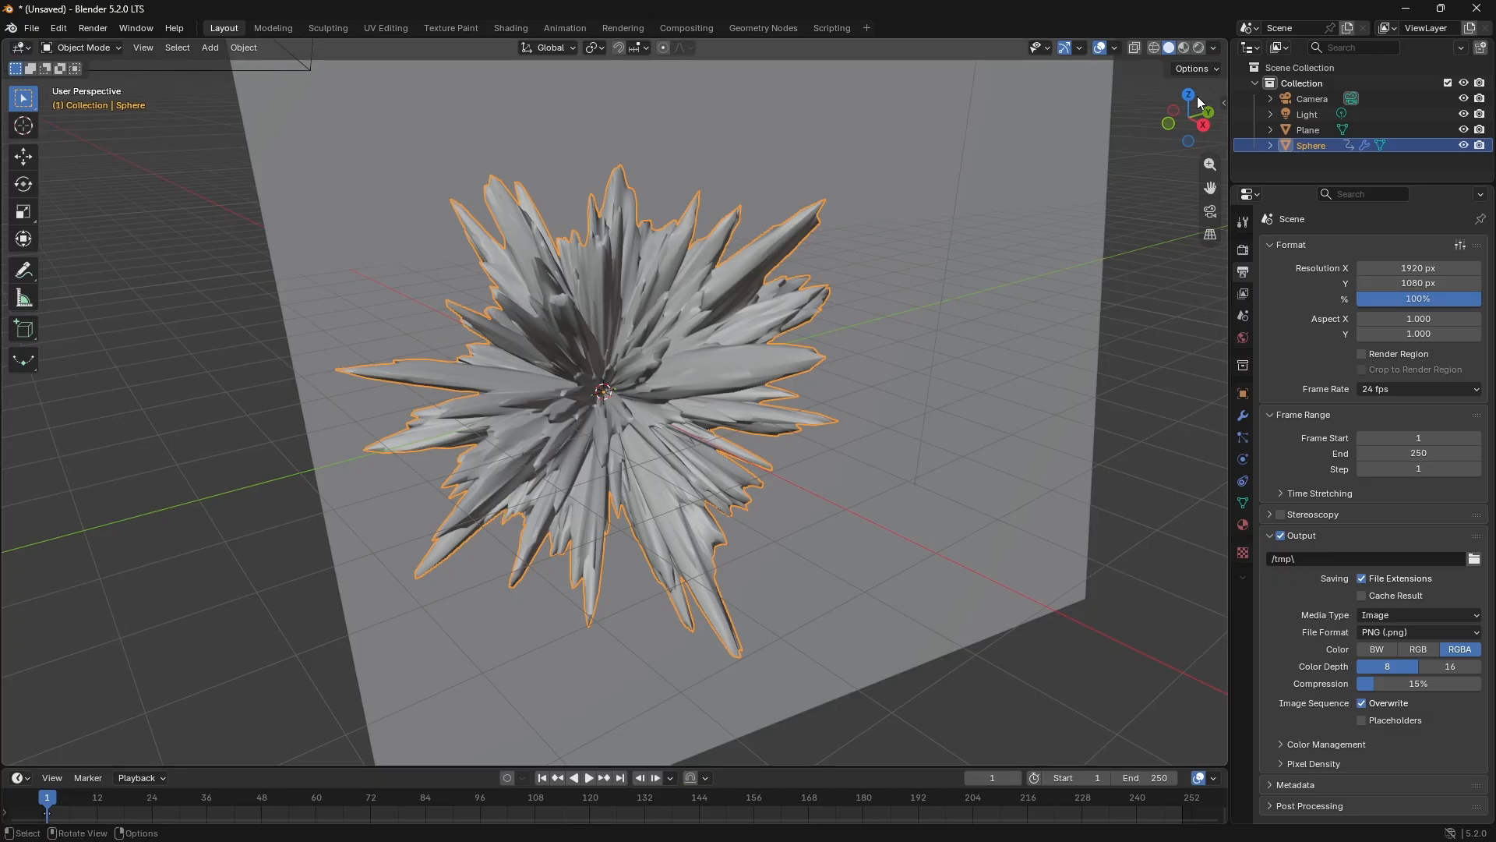
# Step: Start a new General file and discard the unsaved changes to the spiky sphere scene
pyautogui.moveTo(1189, 117)
pyautogui.mouseDown()
pyautogui.moveTo(1127, 127)
pyautogui.moveTo(1194, 117)
pyautogui.mouseUp()
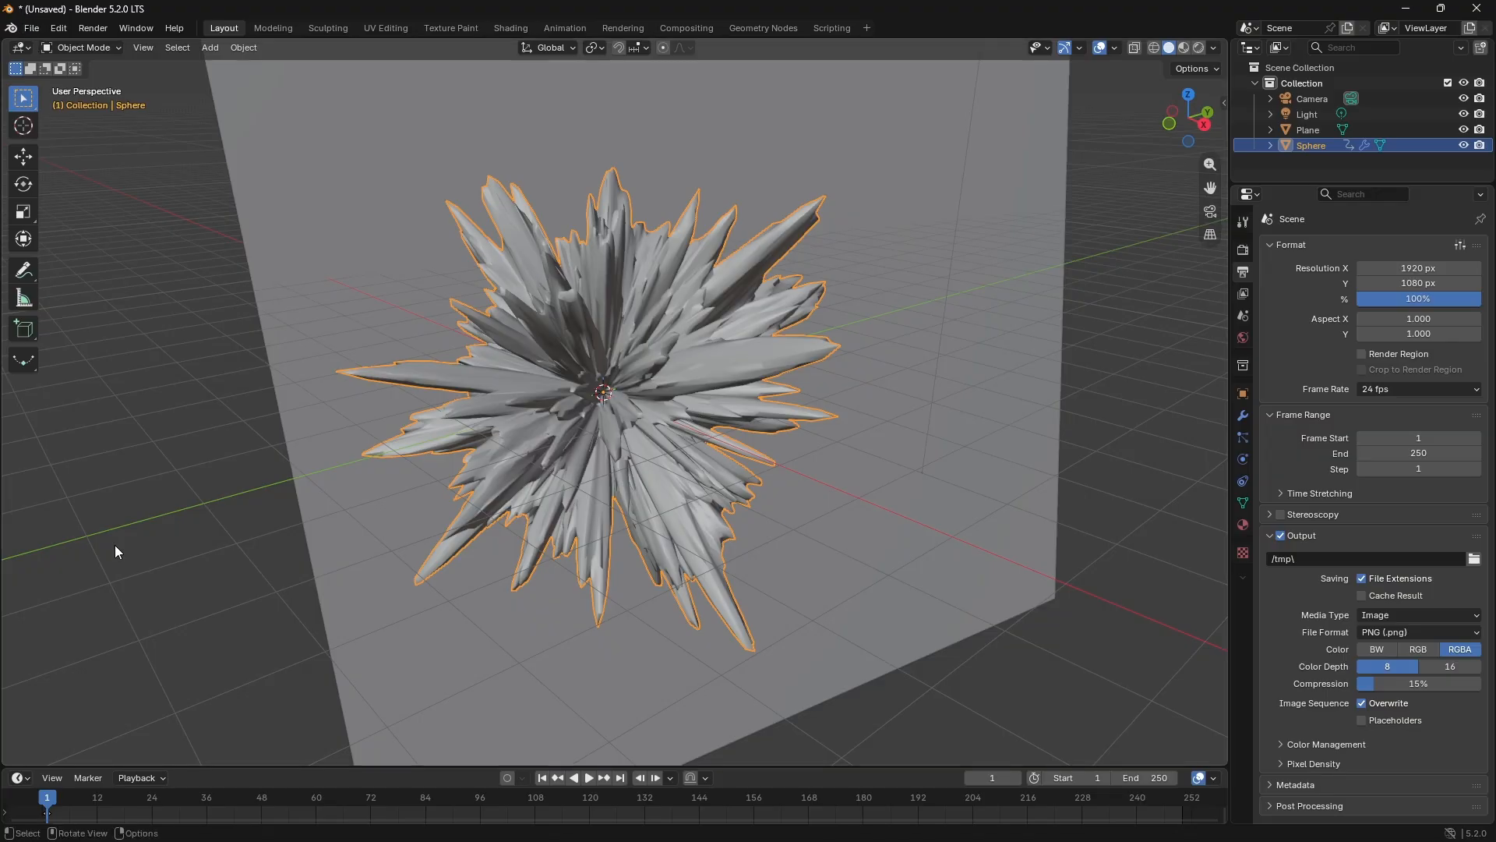
pyautogui.click(31, 28)
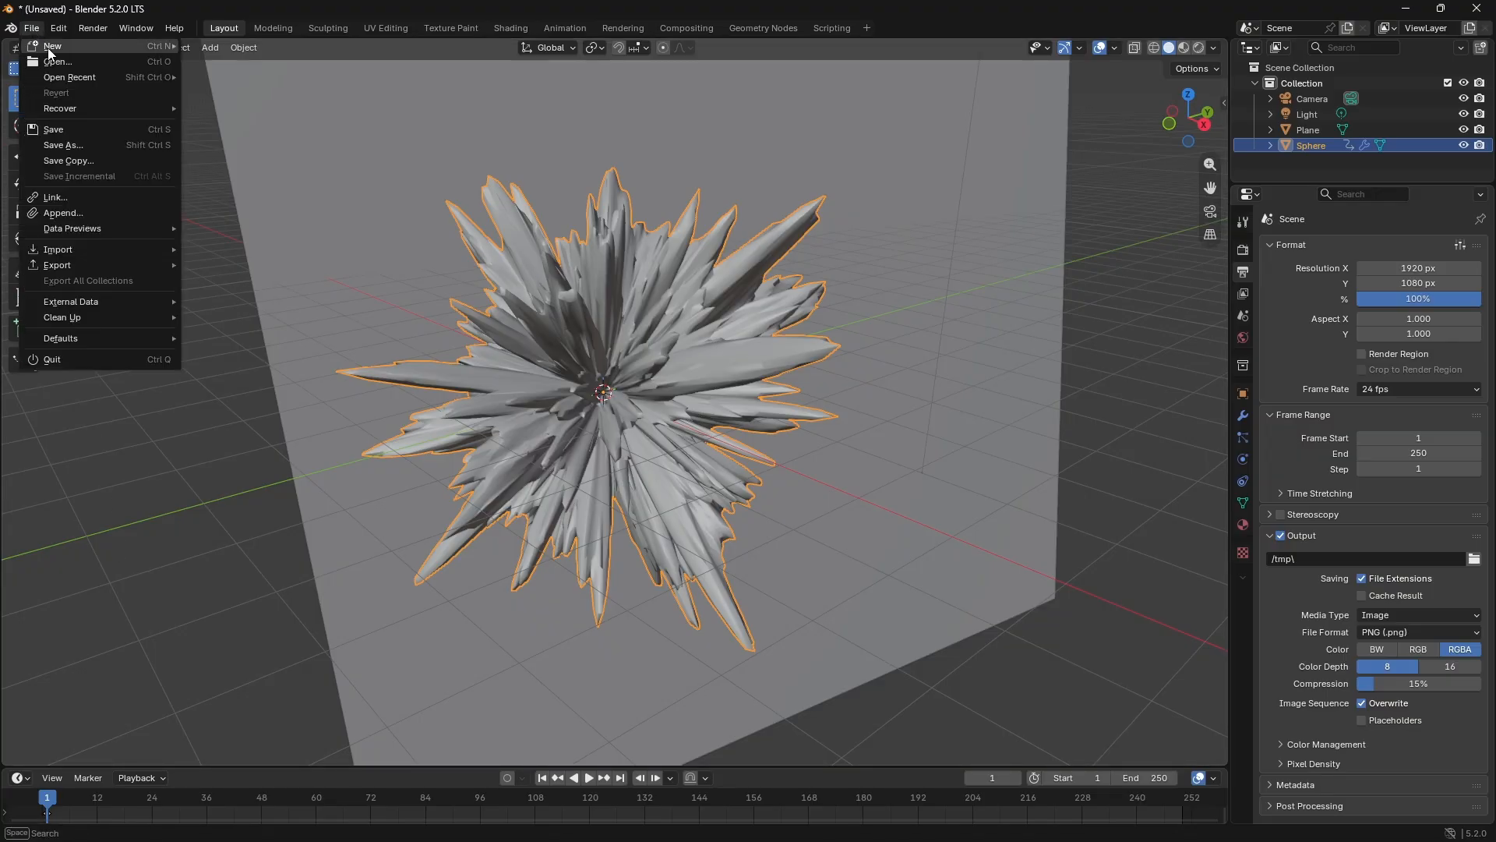
pyautogui.moveTo(48, 48)
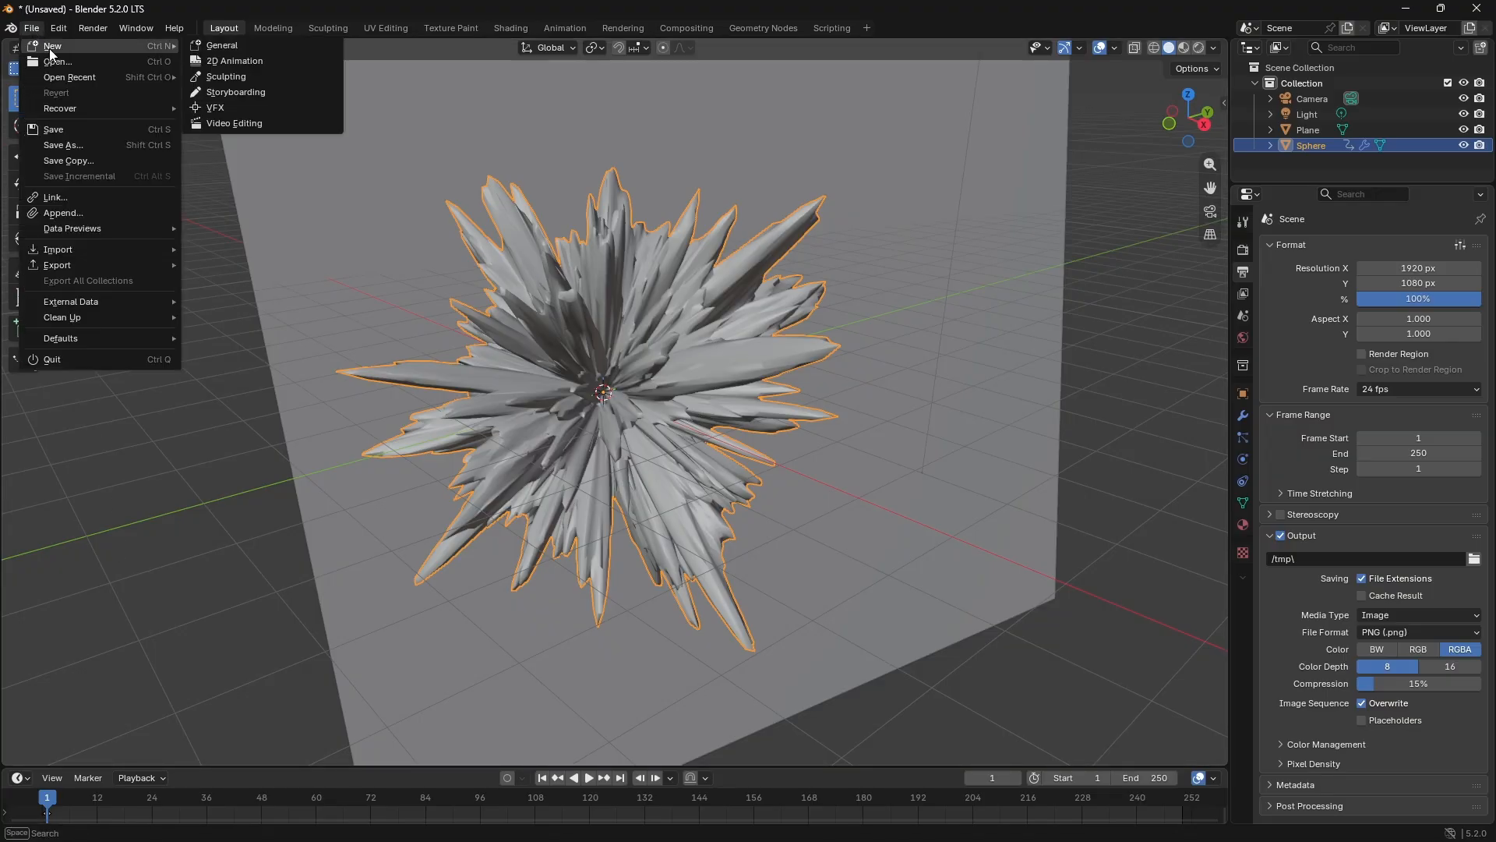
pyautogui.click(226, 44)
pyautogui.click(778, 455)
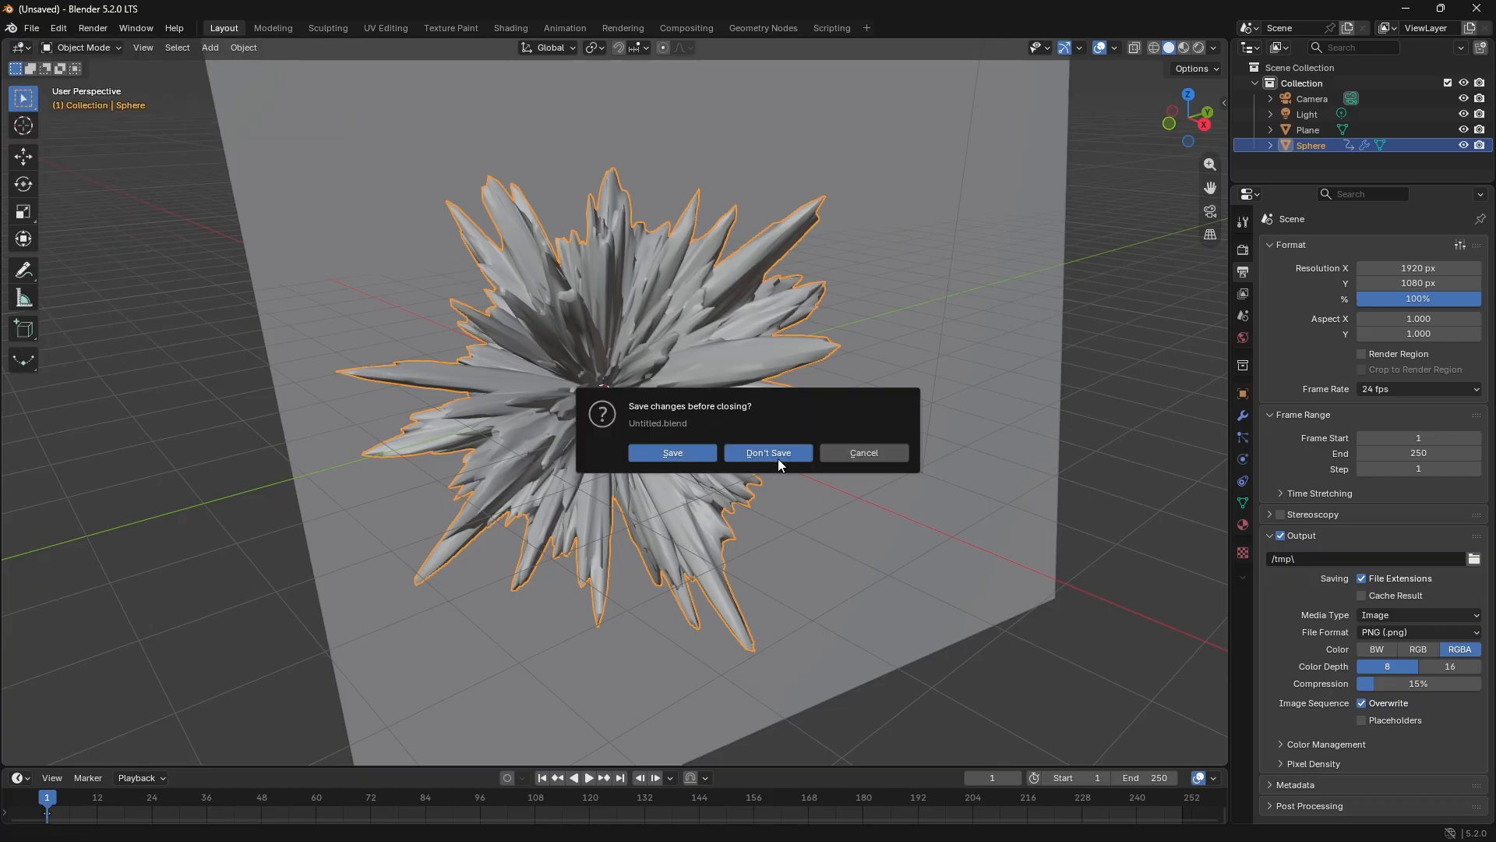
# Step: Select only the default cube and delete it from the scene
pyautogui.moveTo(1069, 143); pyautogui.dragTo(538, 548)
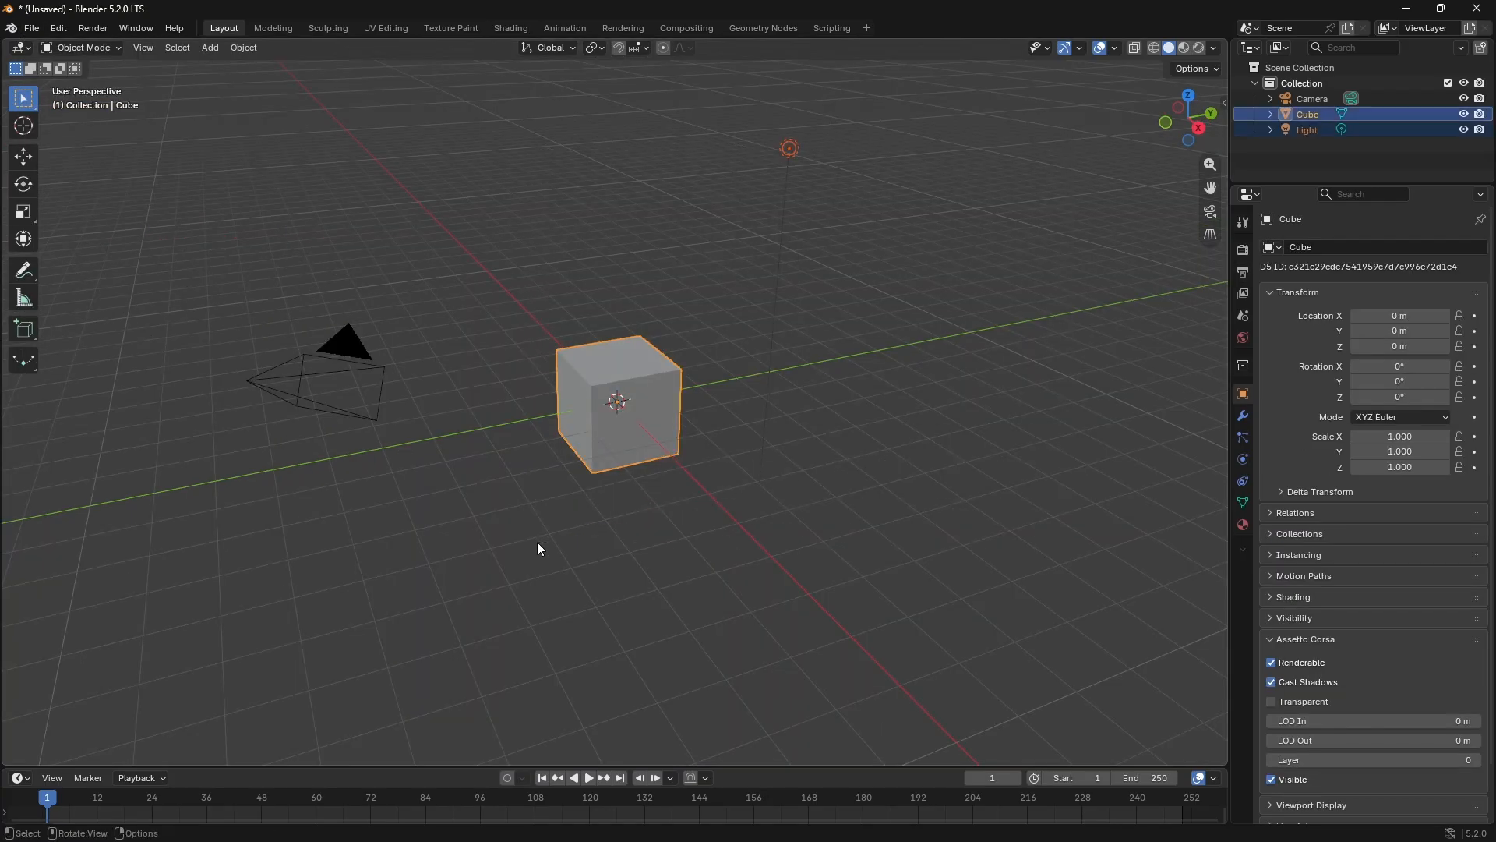
pyautogui.moveTo(704, 315); pyautogui.dragTo(635, 473)
pyautogui.rightClick(642, 405)
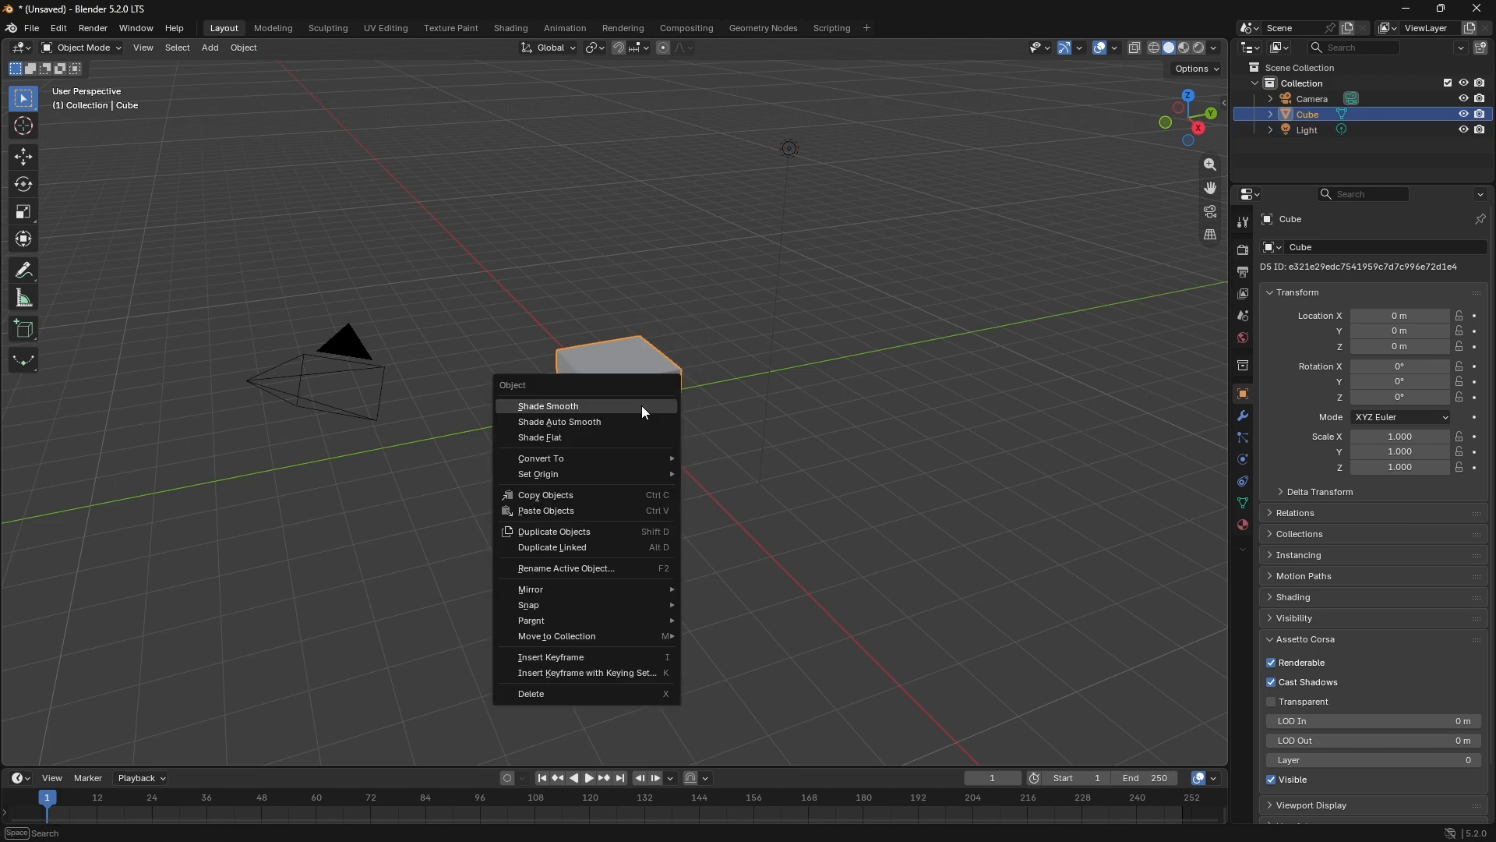
pyautogui.click(544, 694)
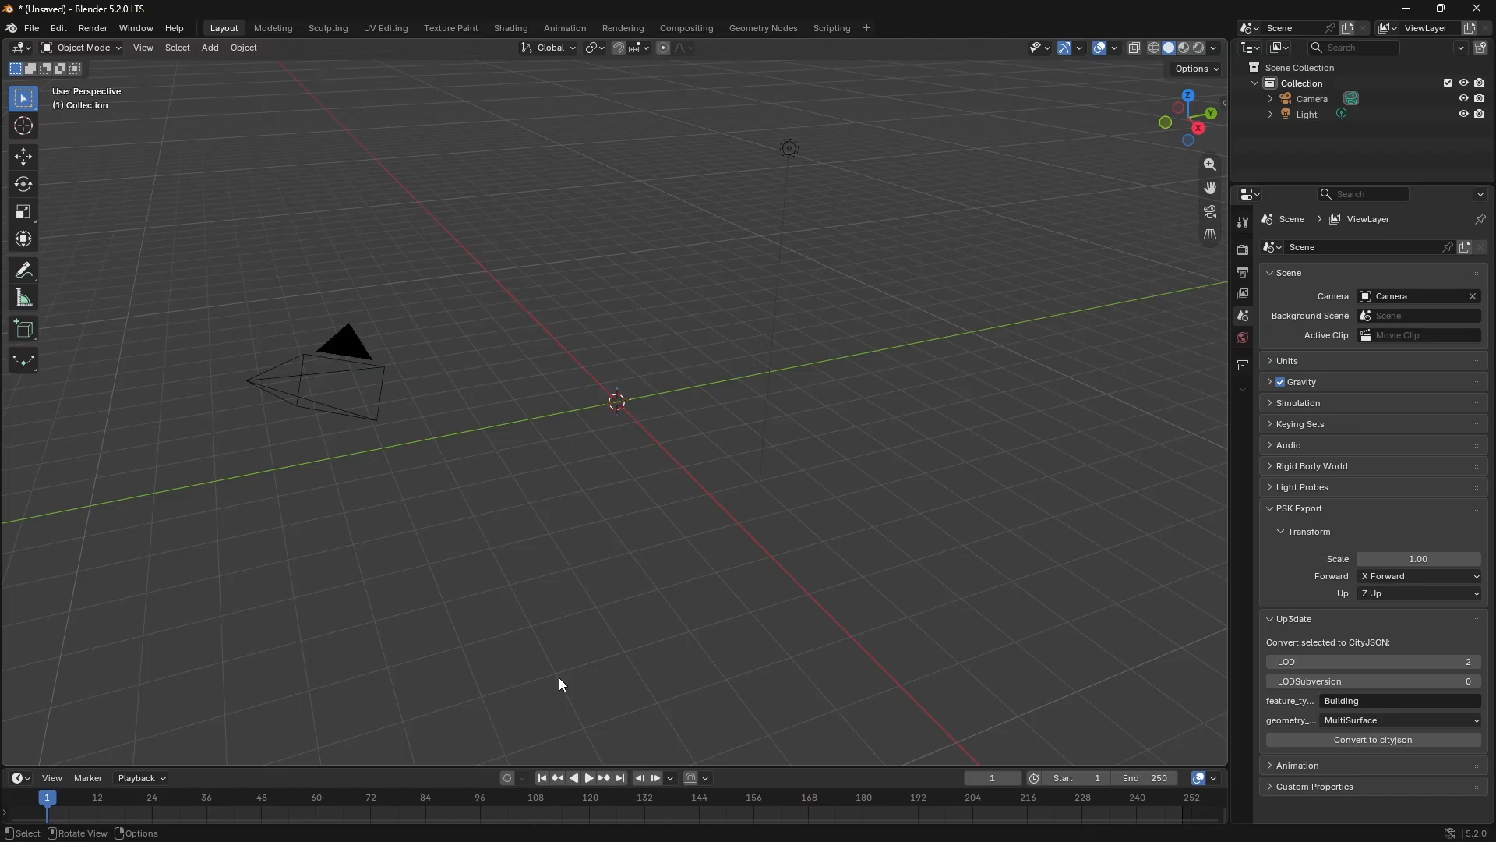
# Step: Add a UV sphere mesh at the world origin
pyautogui.hotkey('shift', 'a')
pyautogui.moveTo(560, 679)
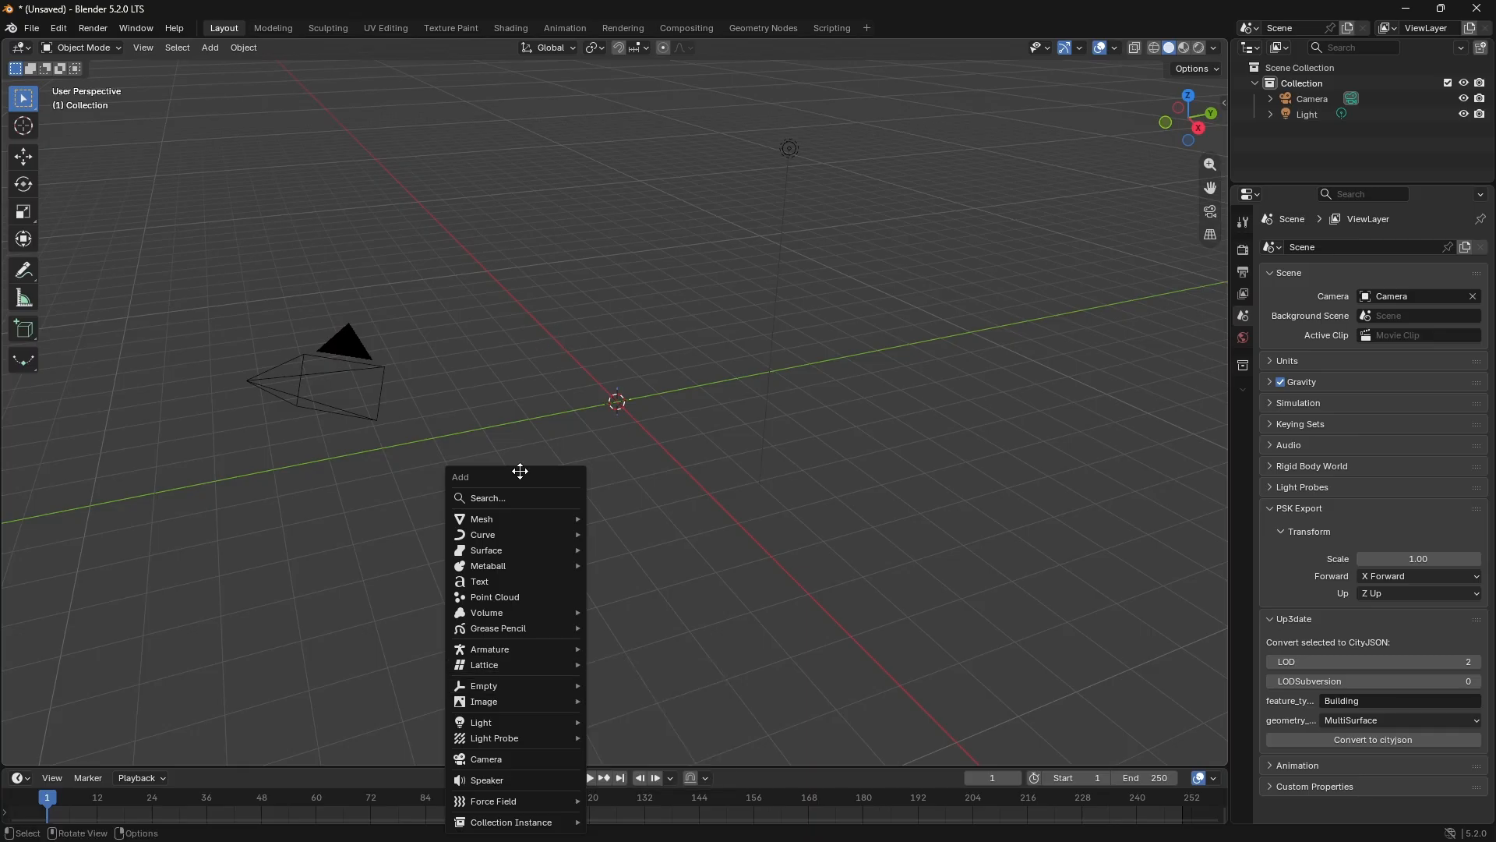
pyautogui.moveTo(502, 519)
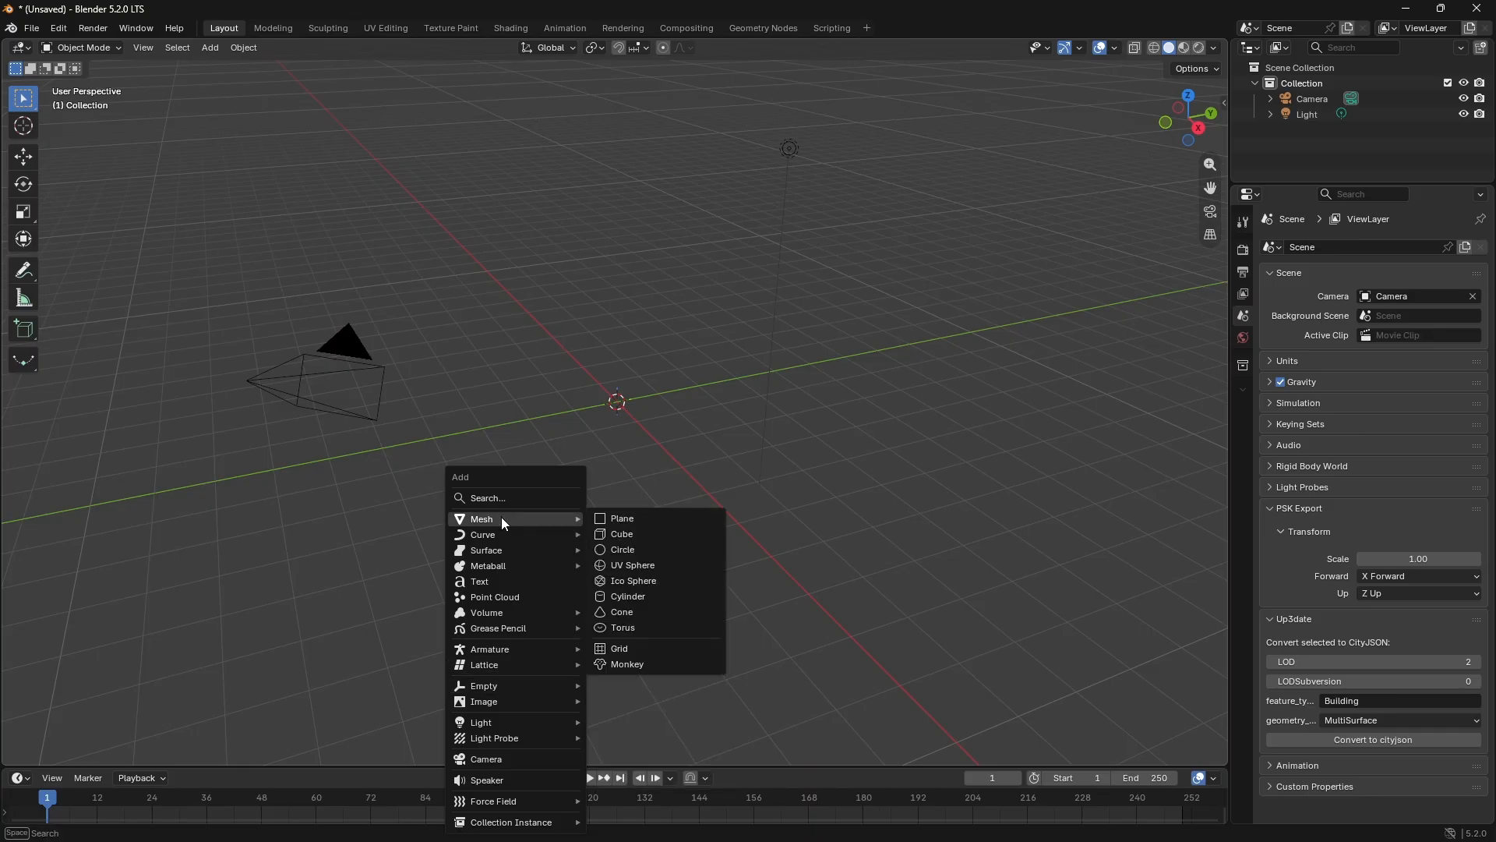
pyautogui.click(636, 568)
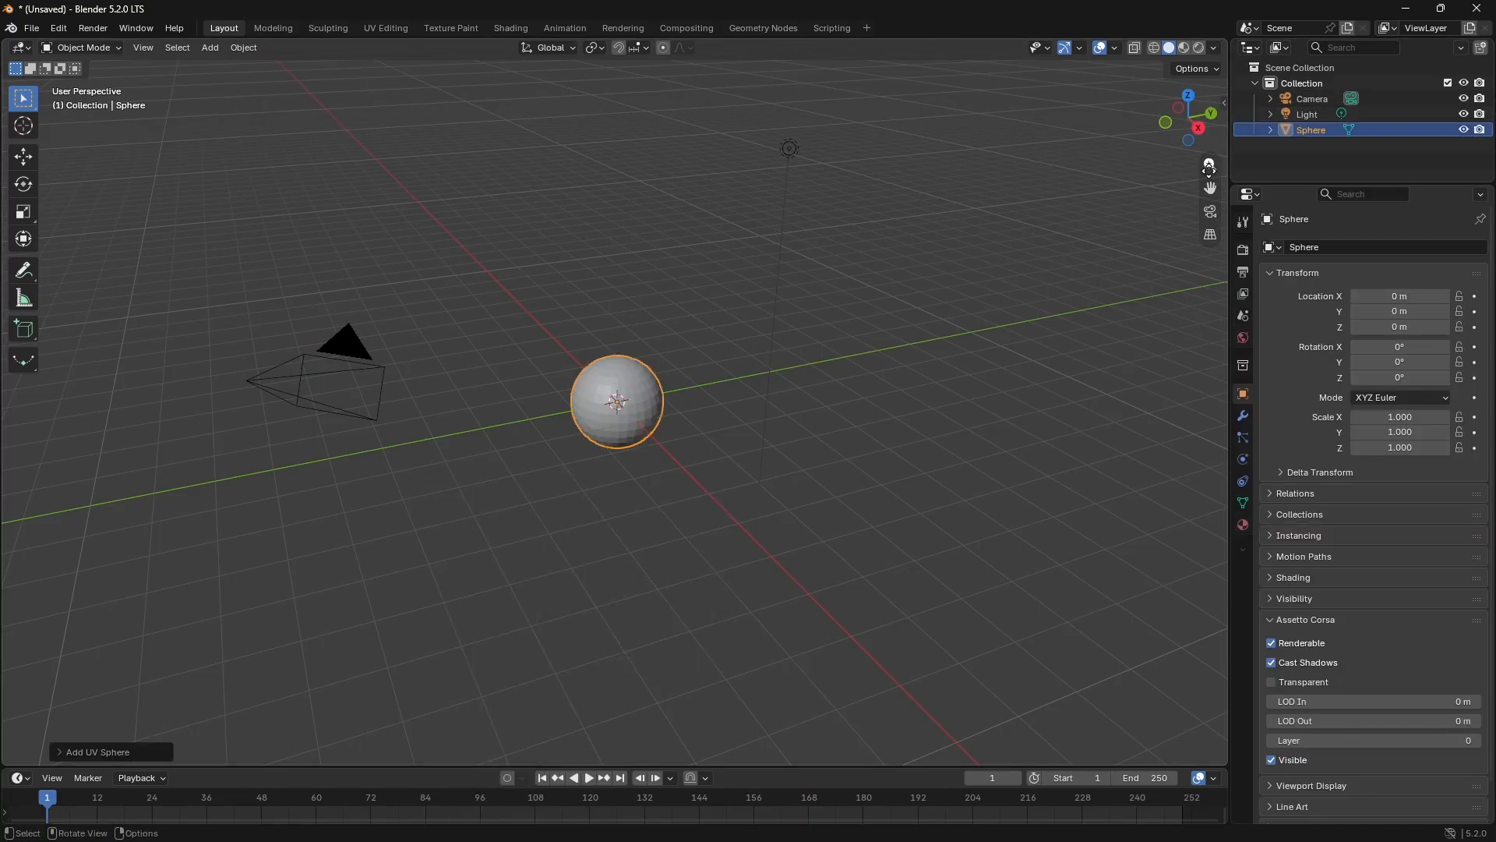
# Step: Apply Shade Smooth to the UV sphere
pyautogui.moveTo(1211, 165); pyautogui.dragTo(1211, 131)
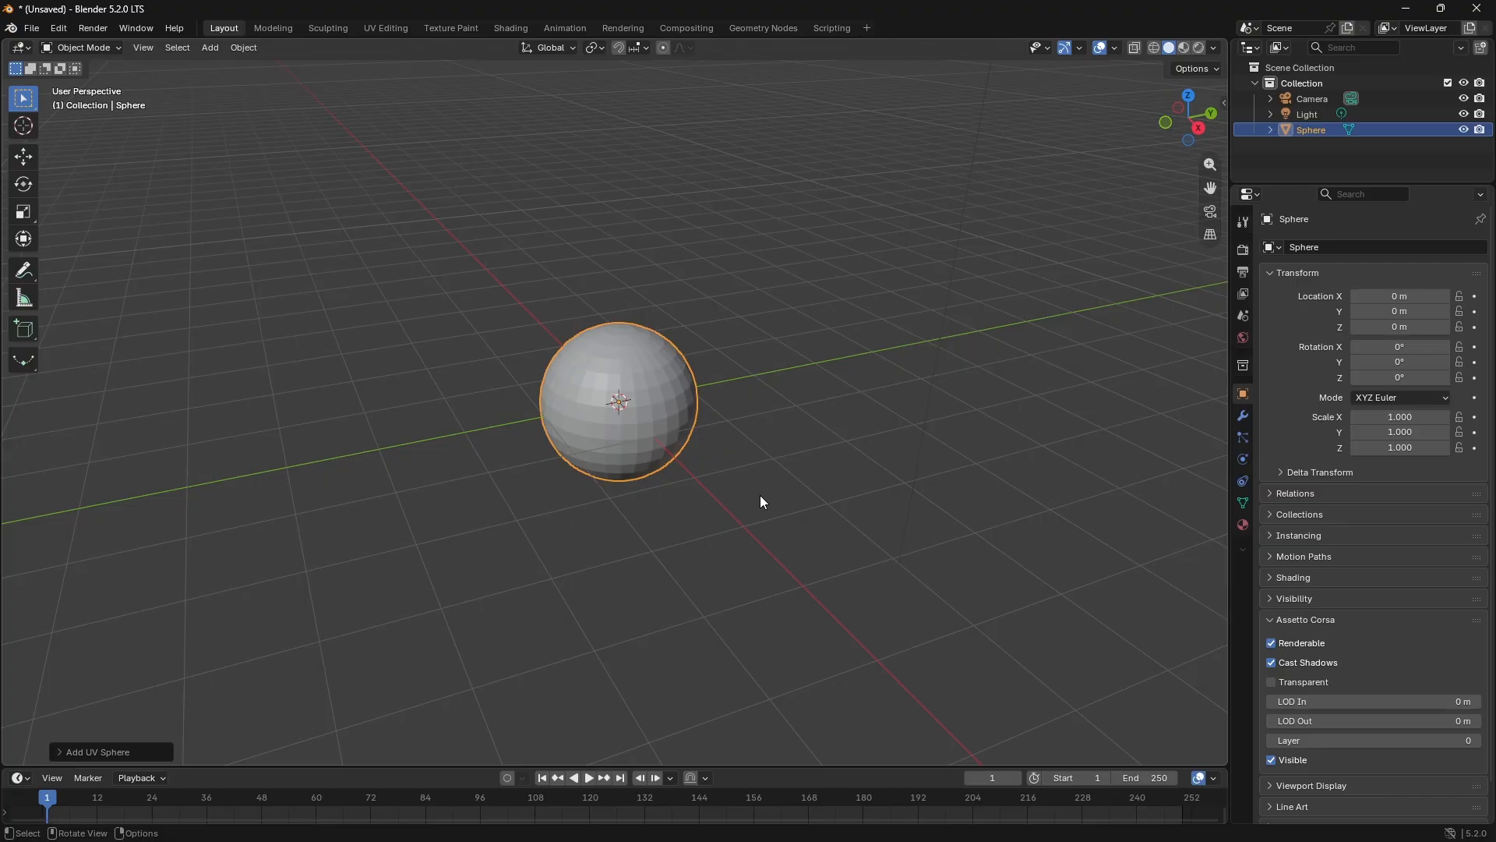
pyautogui.rightClick(666, 367)
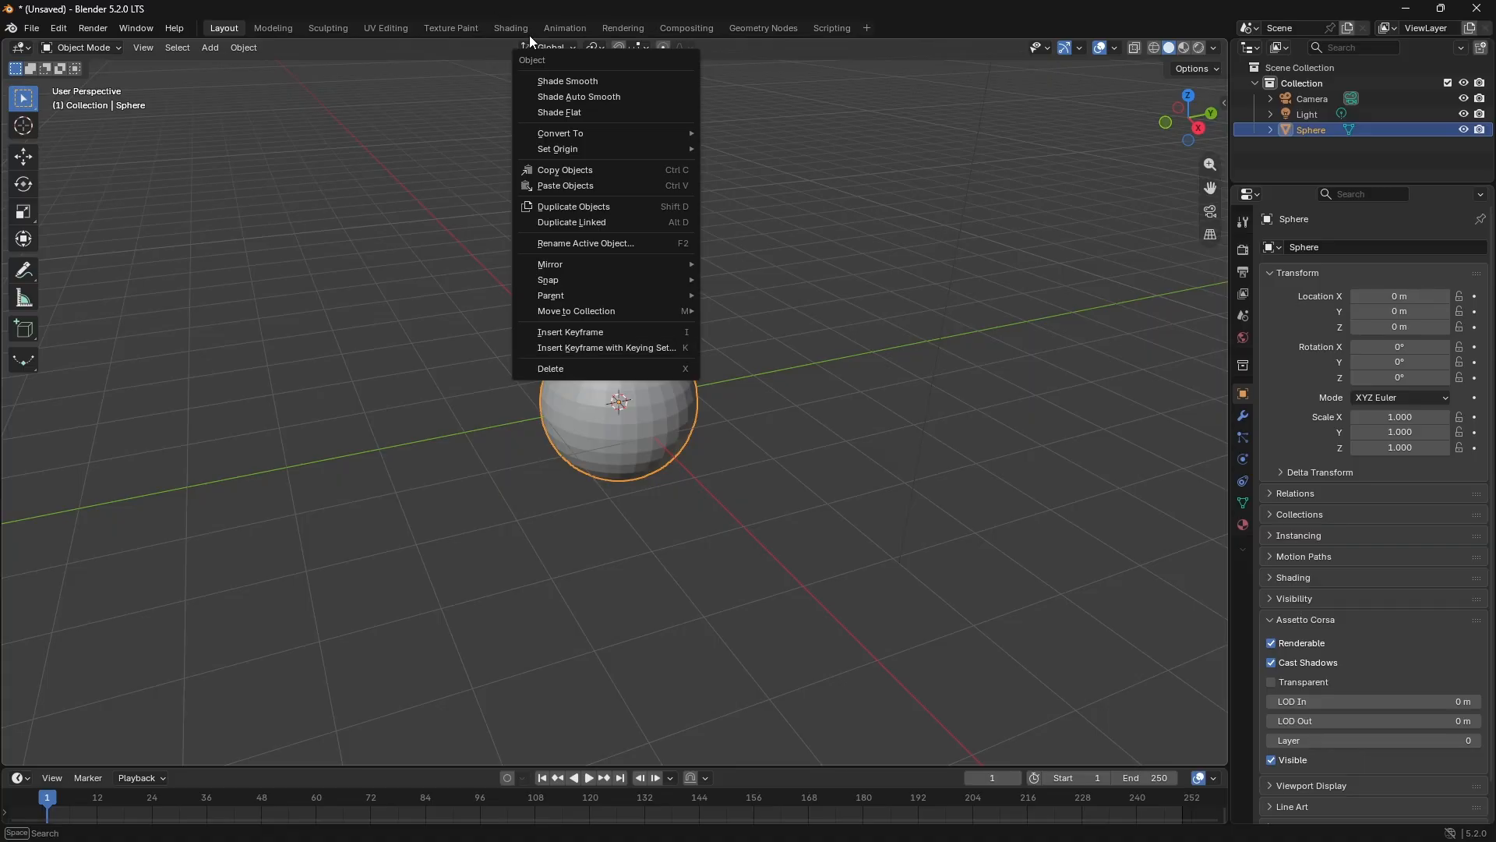
pyautogui.moveTo(558, 131)
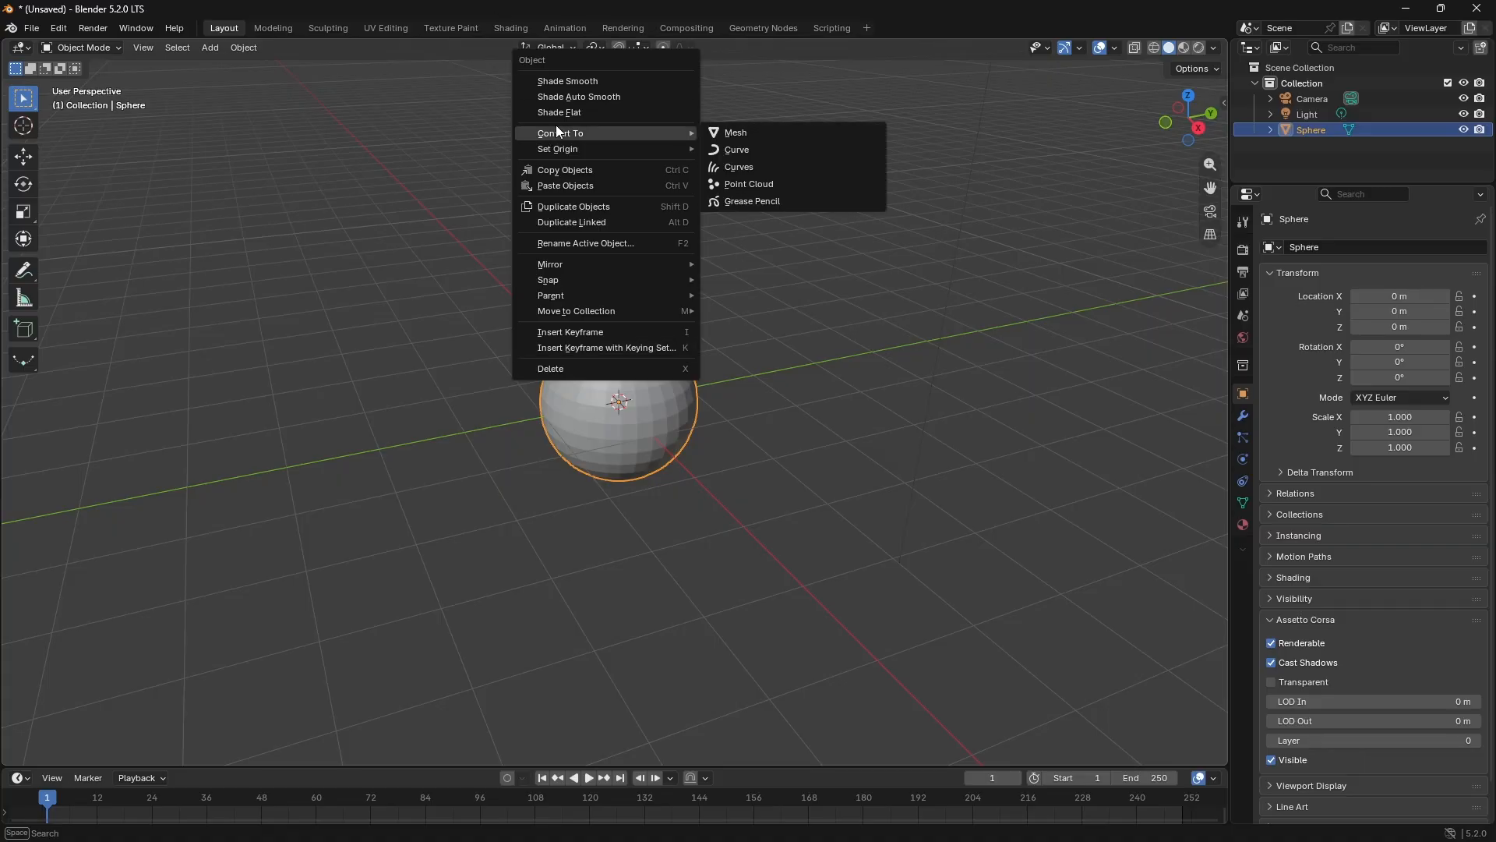
pyautogui.click(578, 82)
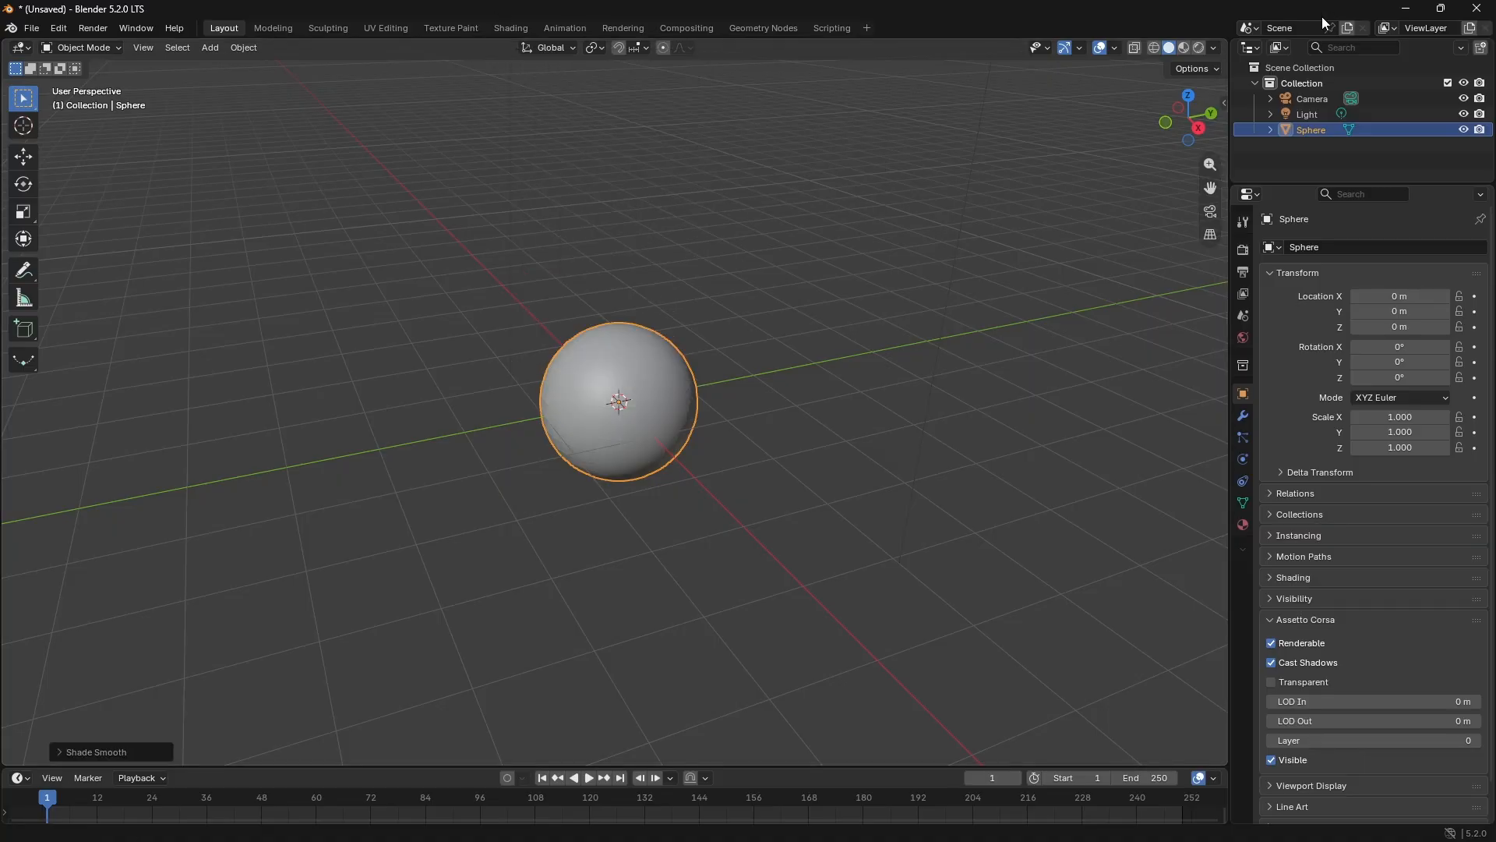
# Step: Add a Subdivision Surface modifier to the sphere with viewport and render levels both set to 3
pyautogui.moveTo(1171, 123); pyautogui.dragTo(51, 482)
pyautogui.moveTo(702, 406); pyautogui.dragTo(597, 333, button='middle')
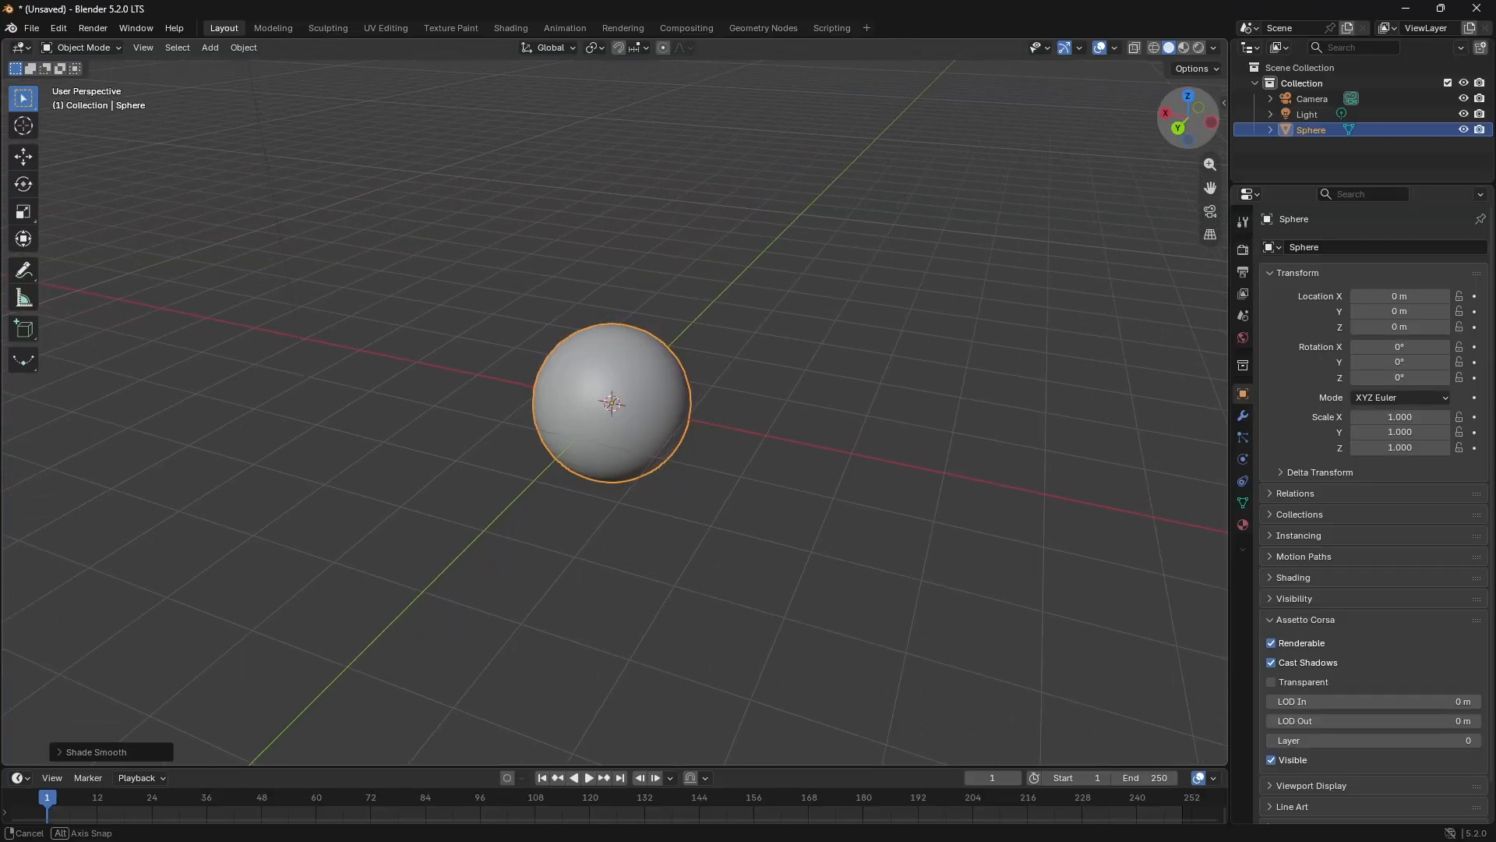
pyautogui.moveTo(1182, 136); pyautogui.dragTo(1210, 135)
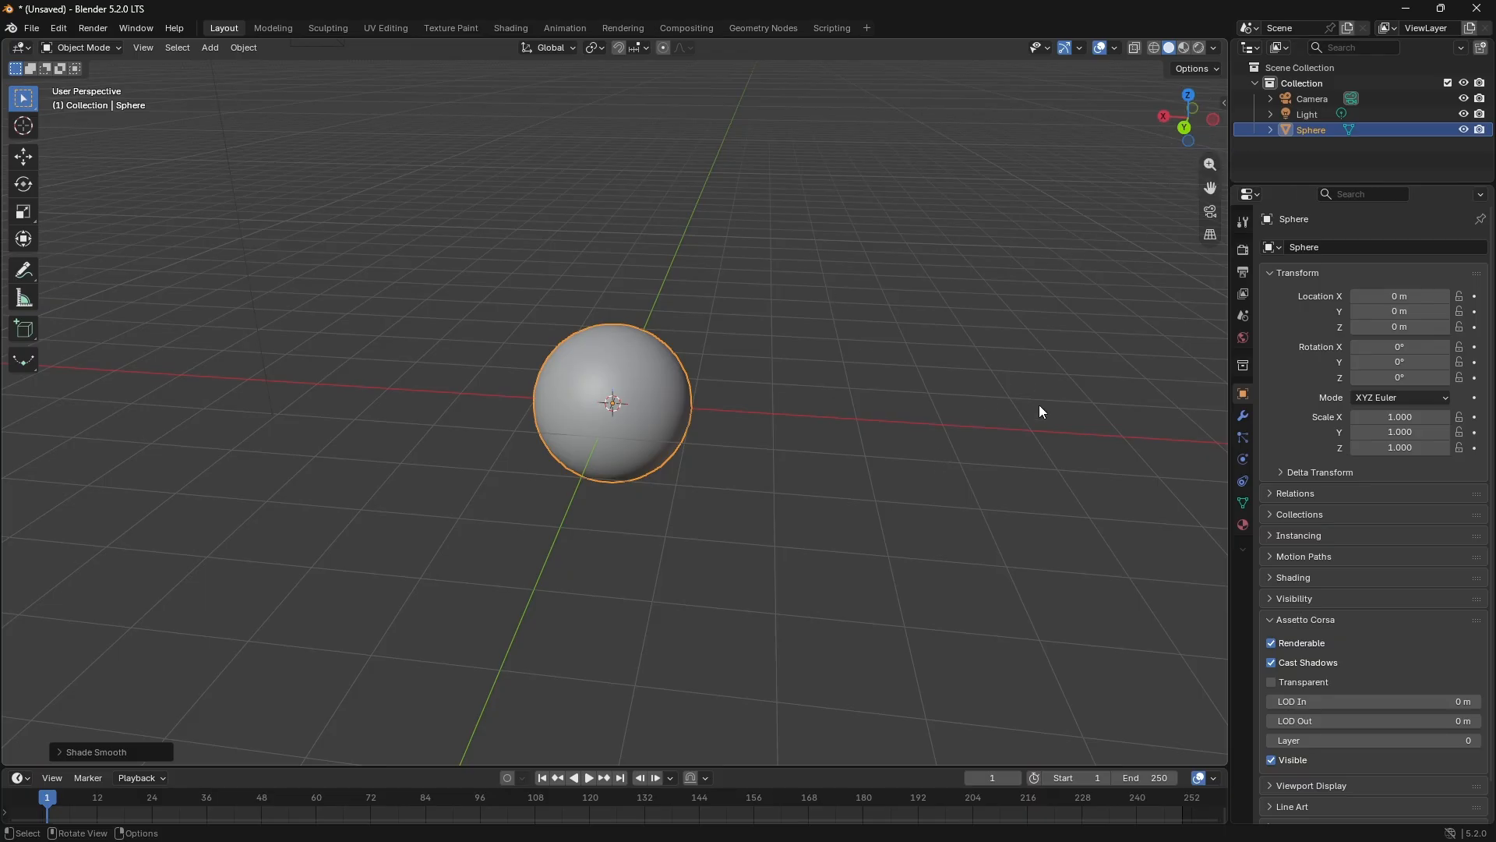
pyautogui.click(1245, 419)
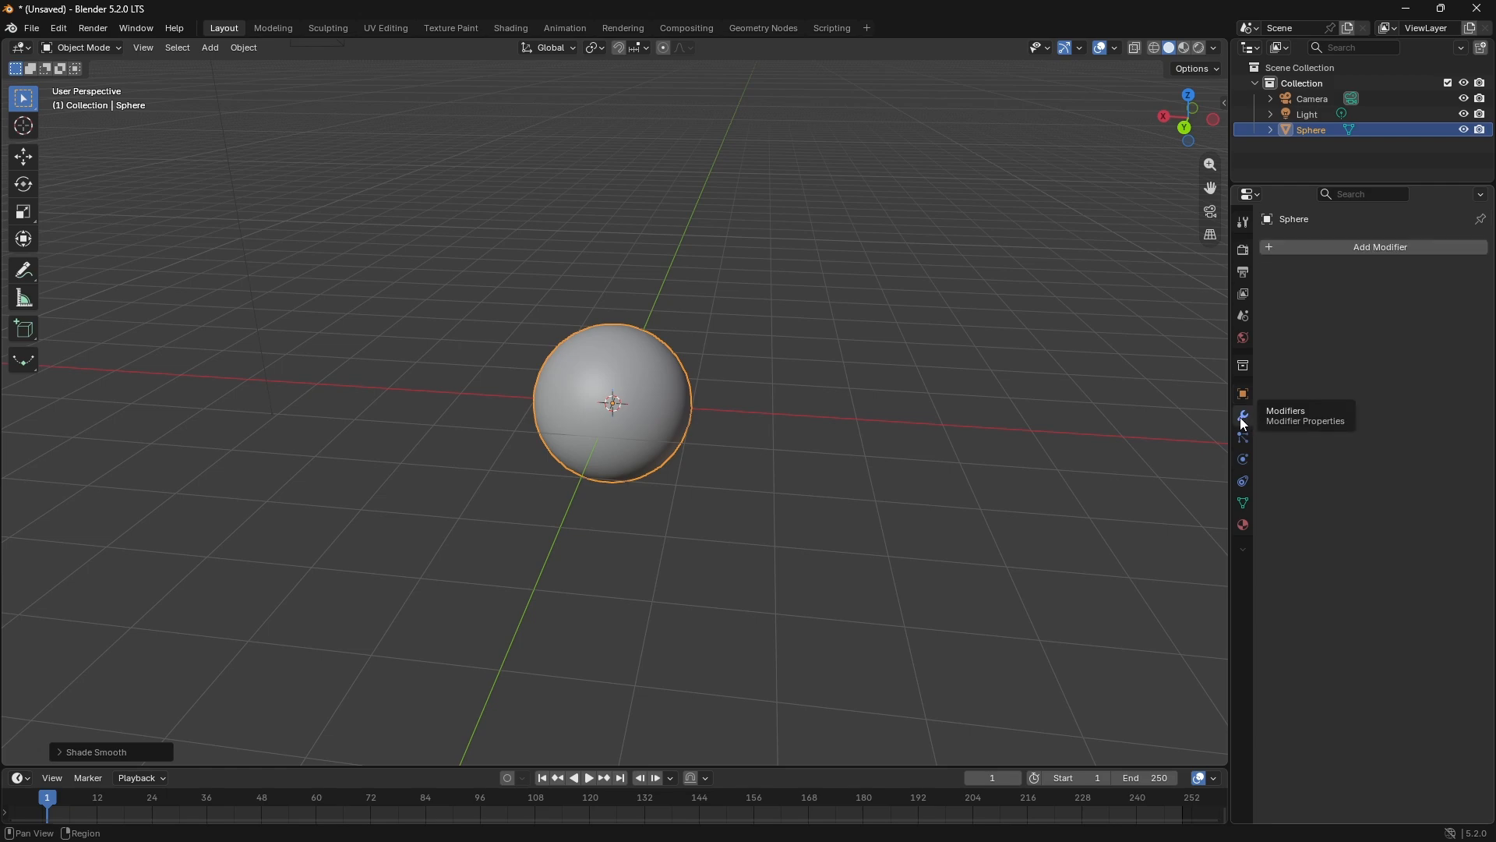
pyautogui.click(1382, 245)
pyautogui.moveTo(1383, 246)
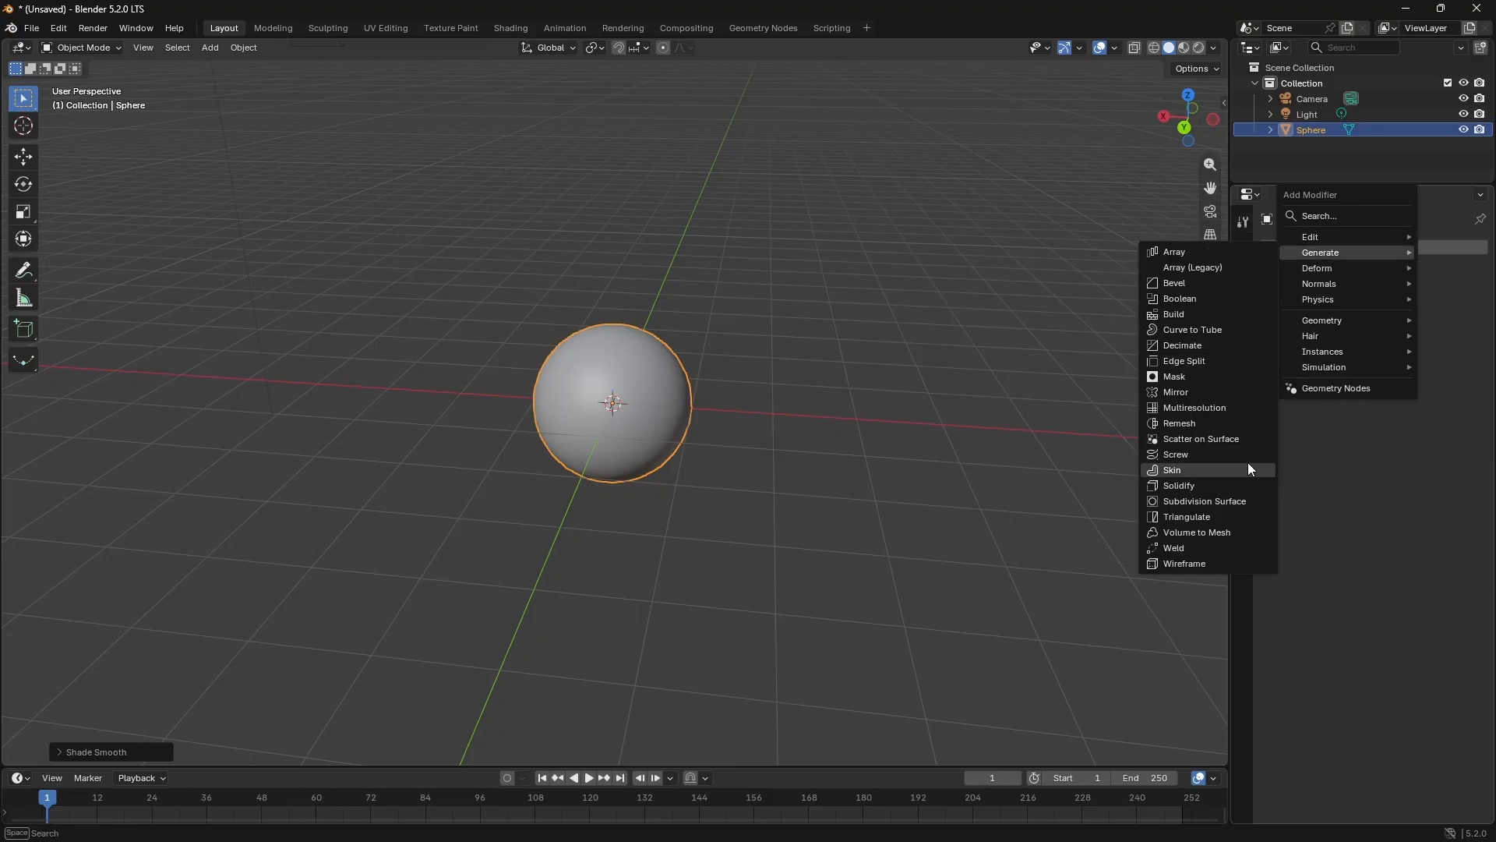
pyautogui.click(1224, 501)
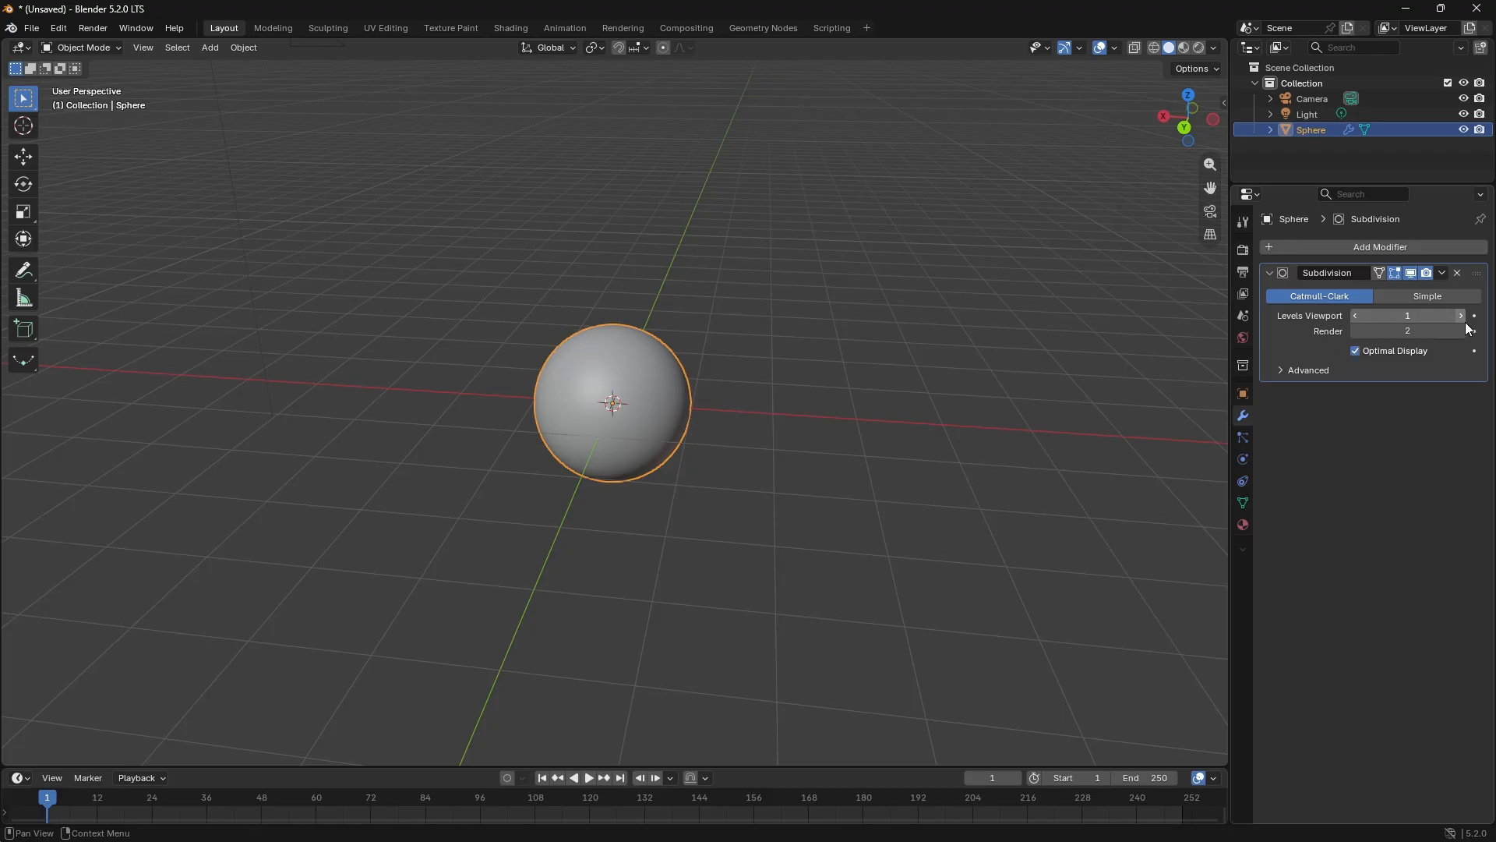
pyautogui.moveTo(1450, 315); pyautogui.dragTo(1460, 317)
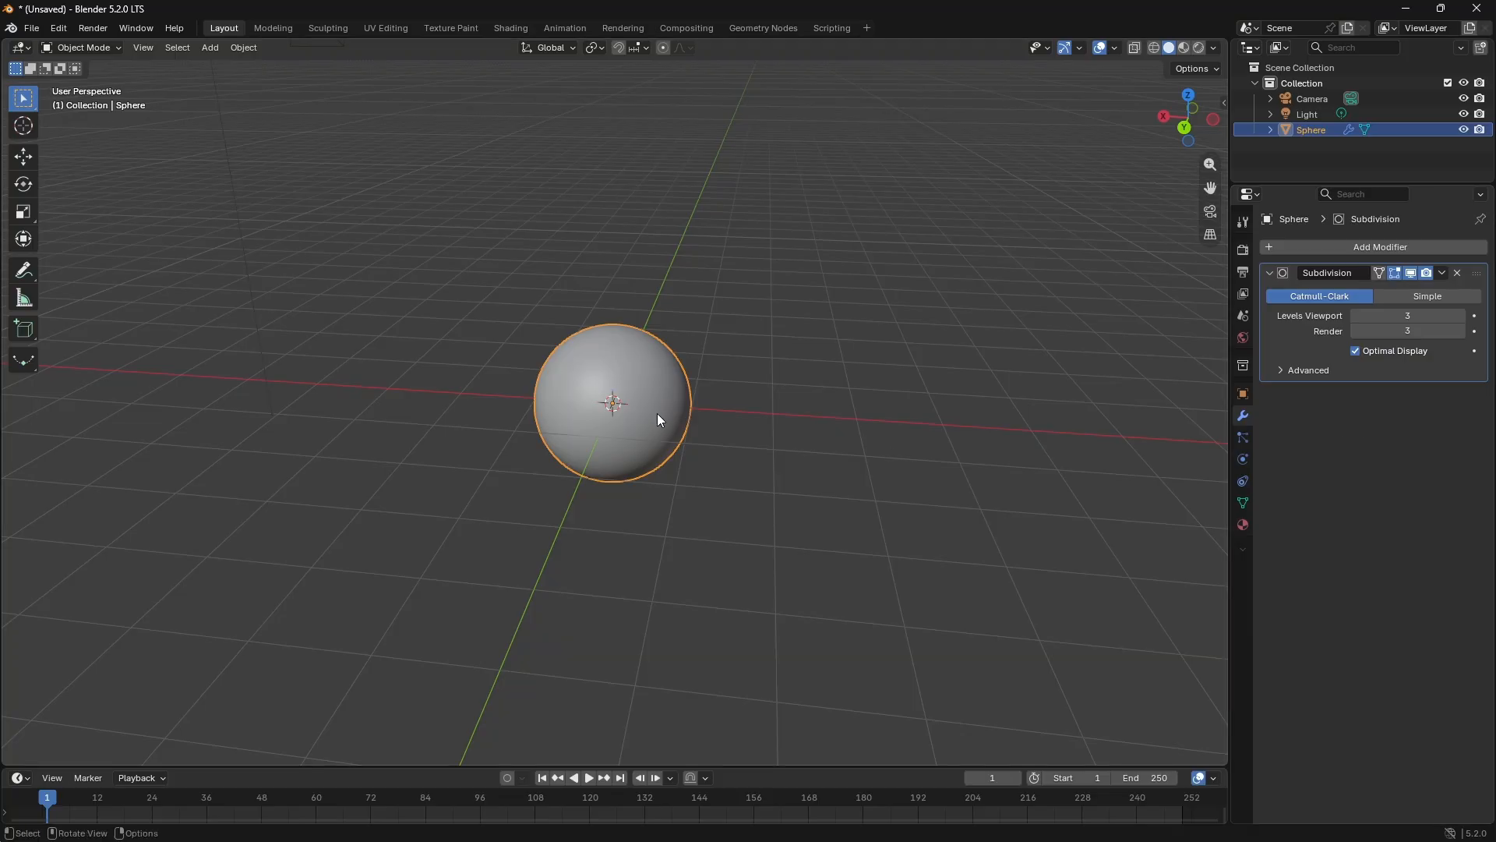
# Step: Create a new material for the sphere and set its base color to turquoise, #11E7DCFF
pyautogui.click(1244, 526)
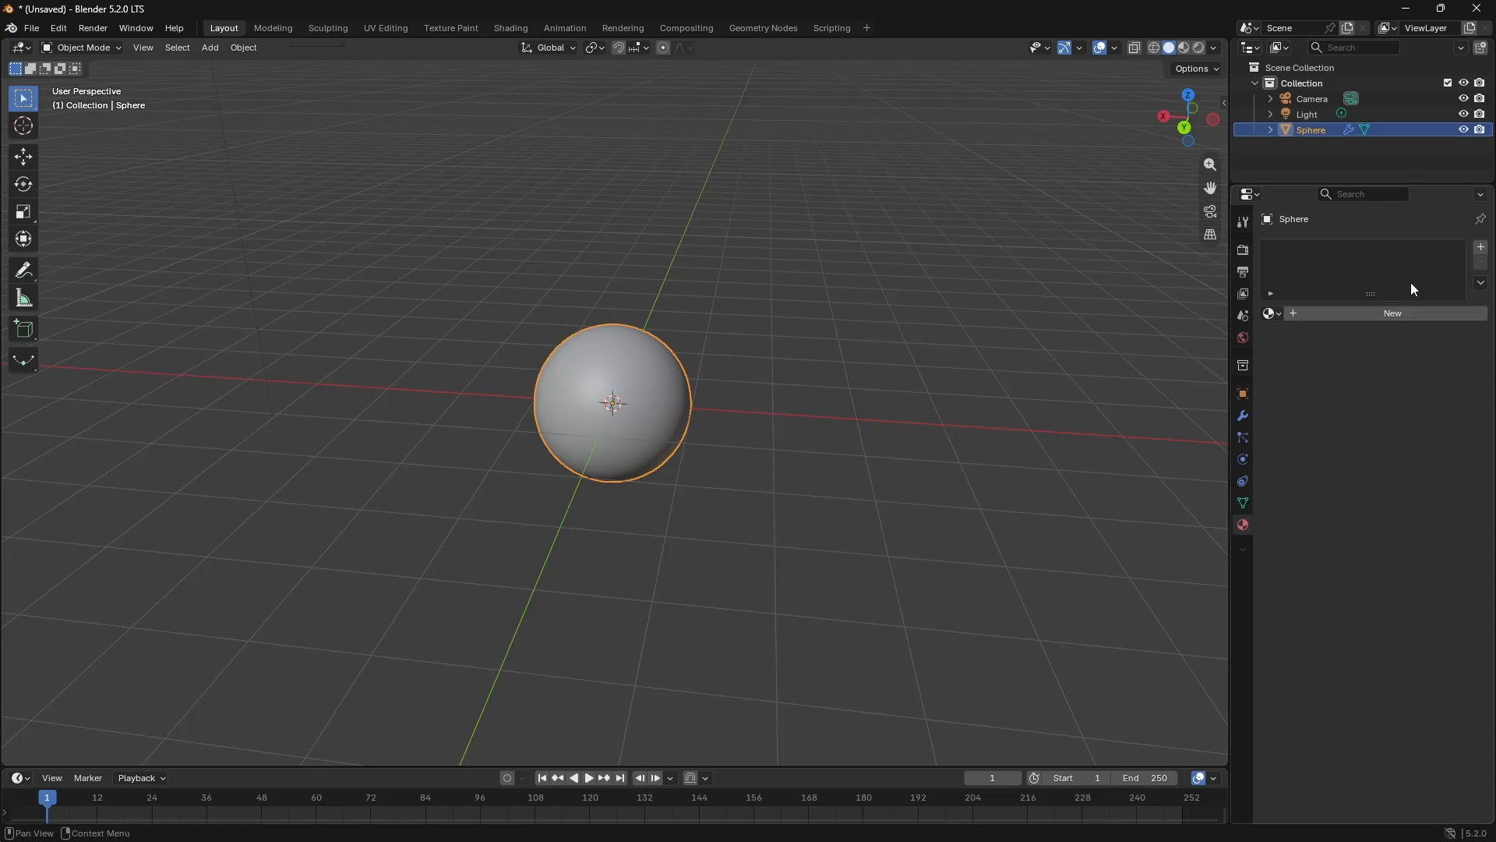
pyautogui.click(1405, 313)
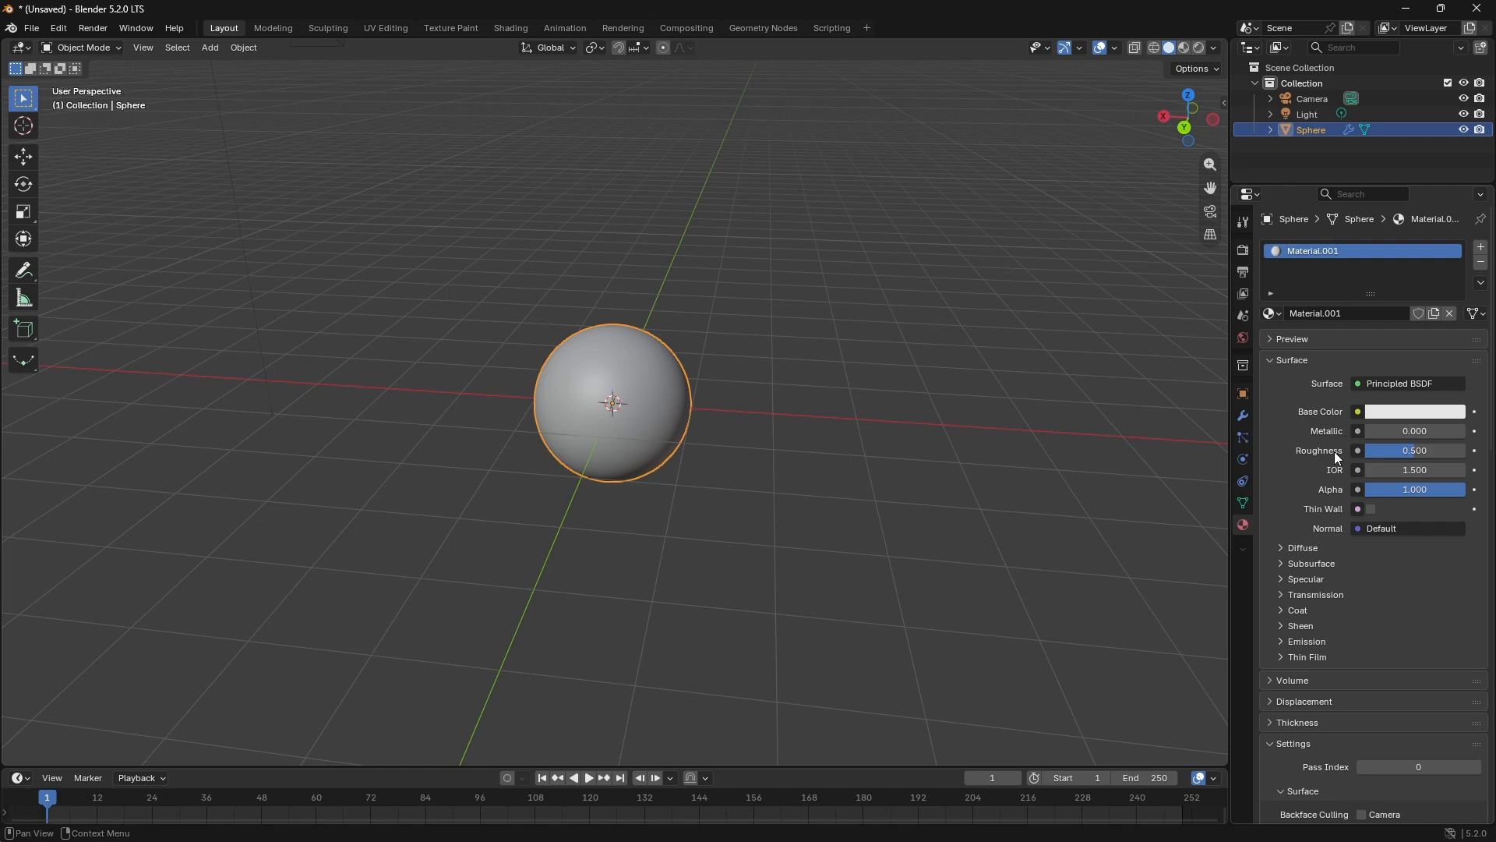
pyautogui.click(1378, 408)
pyautogui.moveTo(1381, 153)
pyautogui.mouseDown()
pyautogui.moveTo(1376, 129)
pyautogui.moveTo(1378, 145)
pyautogui.mouseUp()
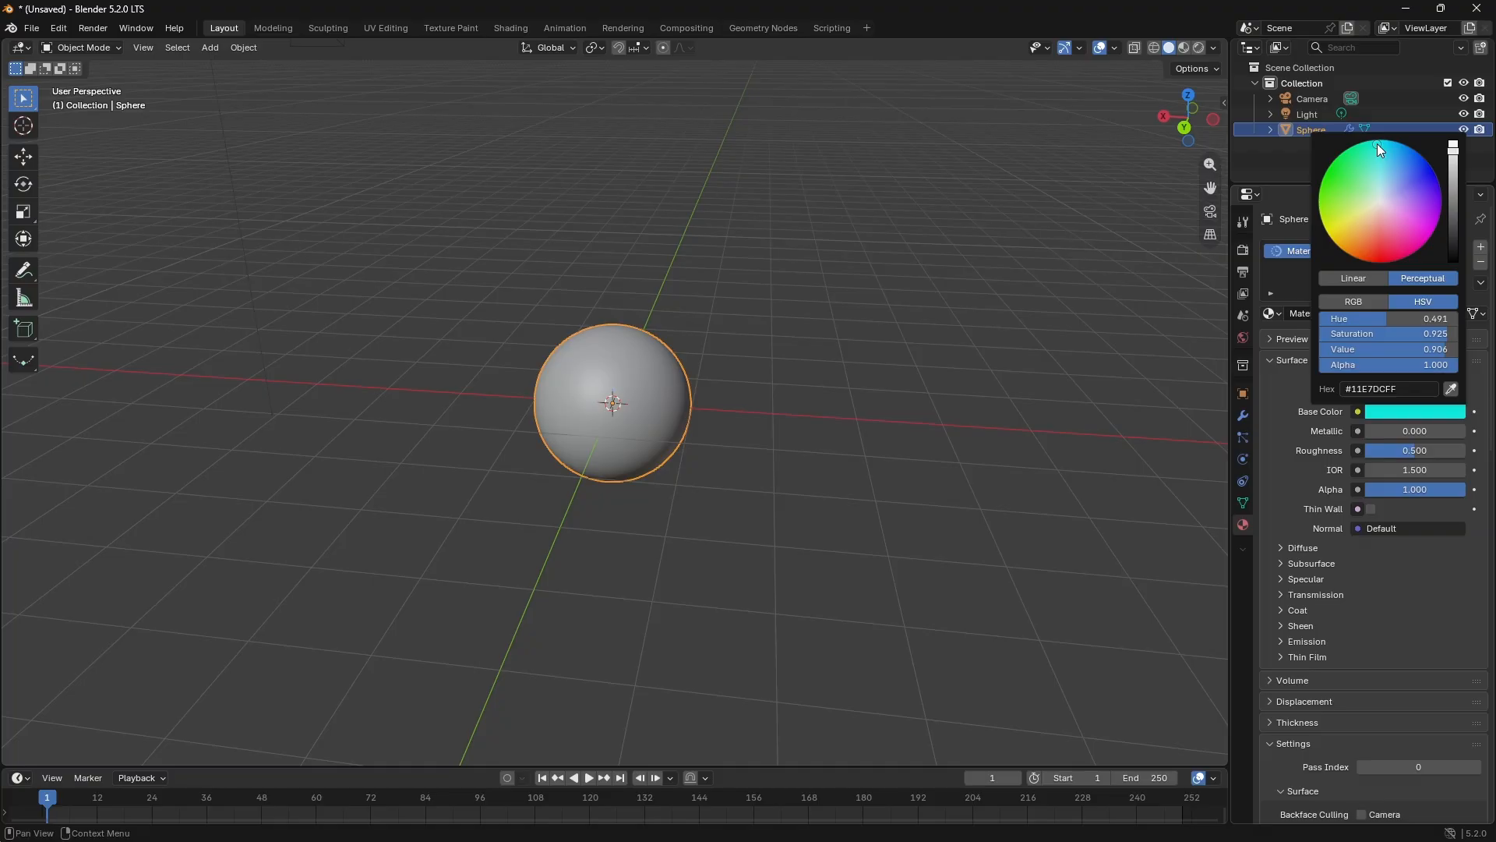
# Step: Set the sphere material's roughness to 0.03 and its IOR to 1.45
pyautogui.click(1440, 448)
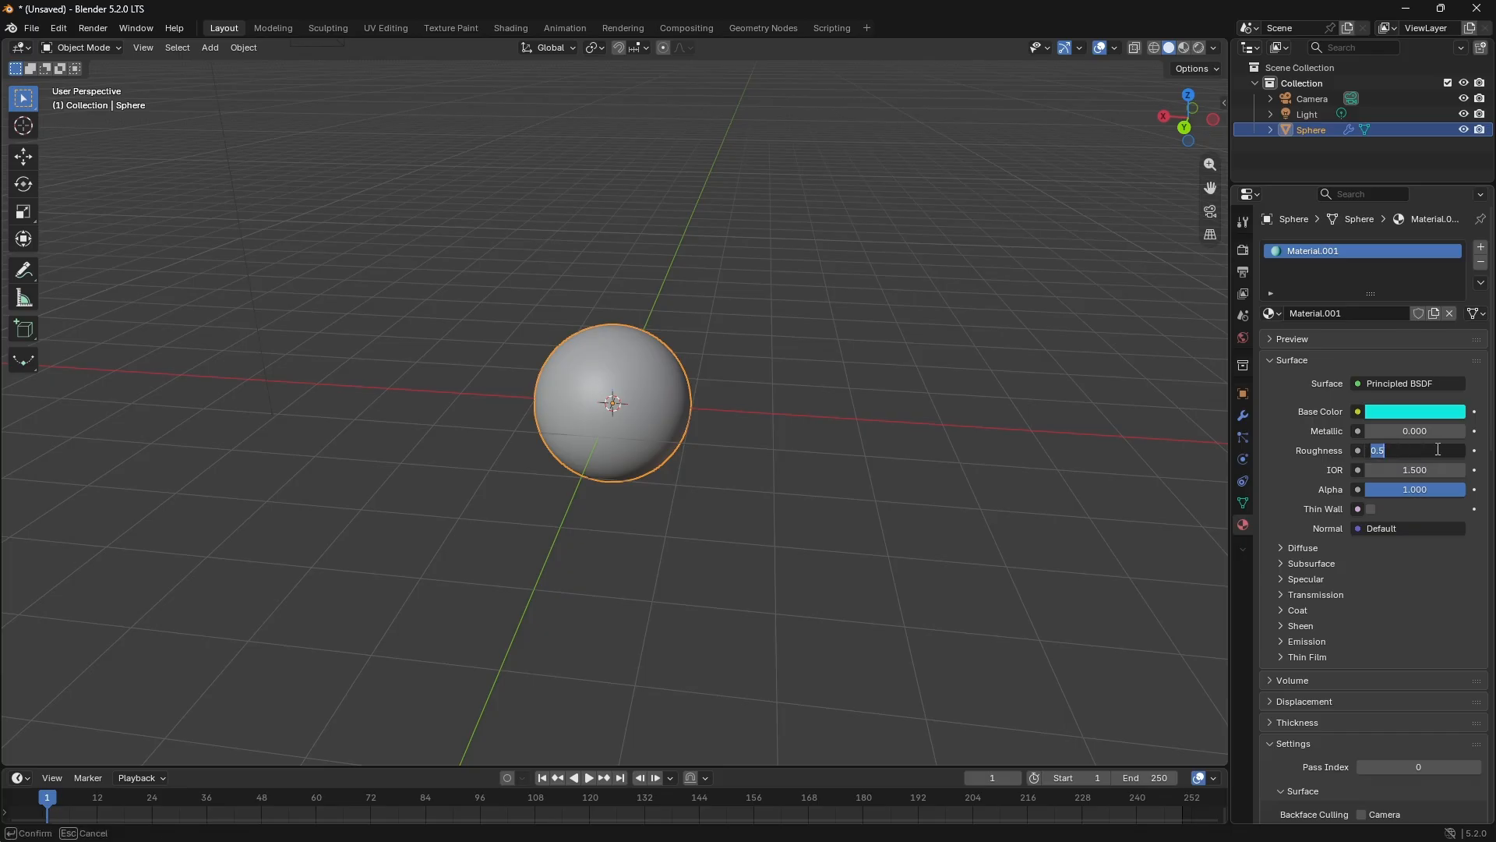
pyautogui.write('0.03')
pyautogui.press('Return')
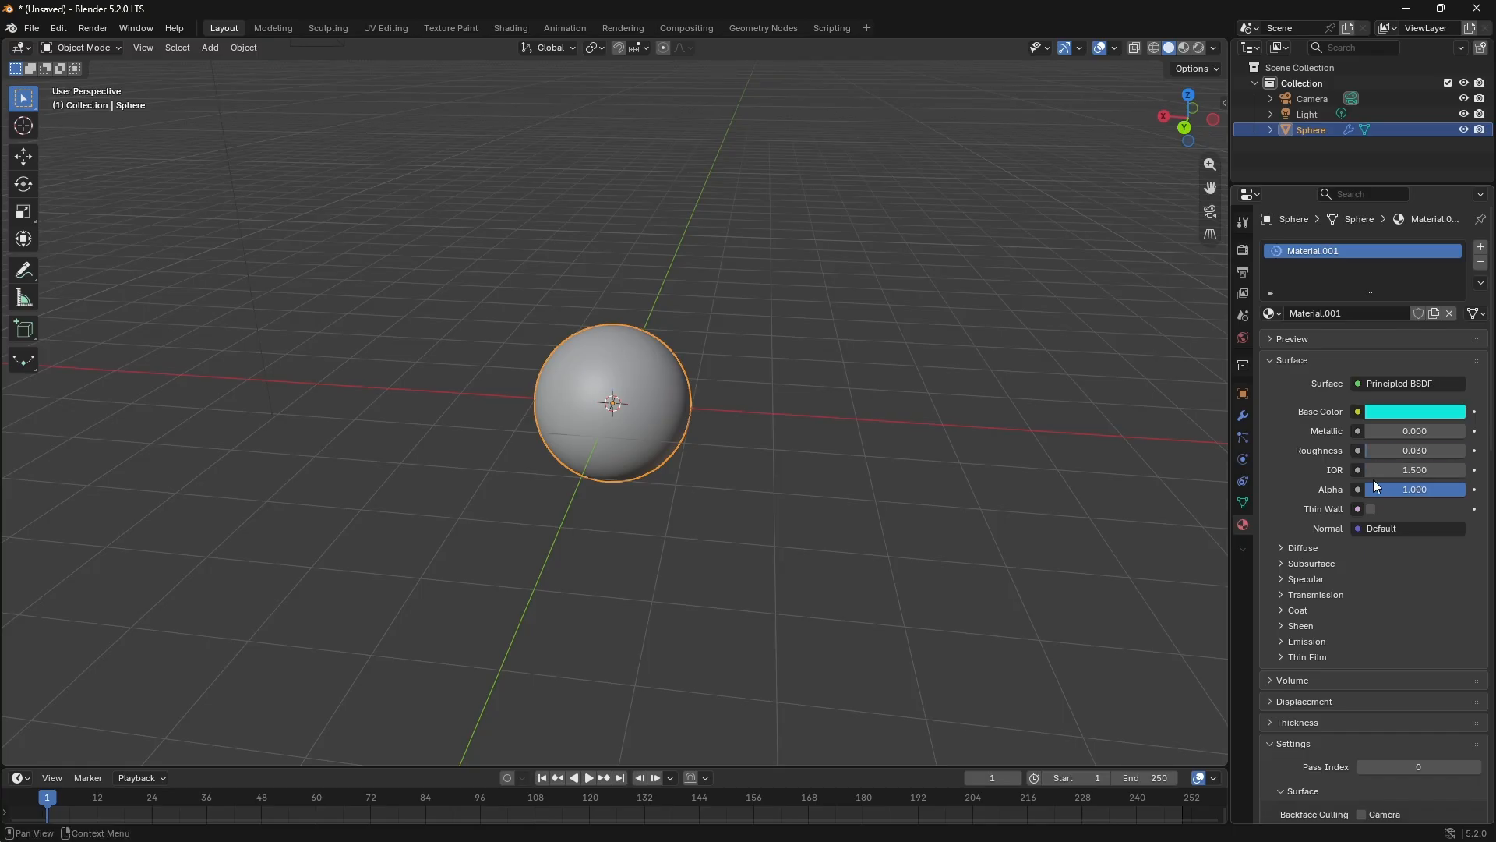
pyautogui.click(1370, 473)
pyautogui.write('1.45')
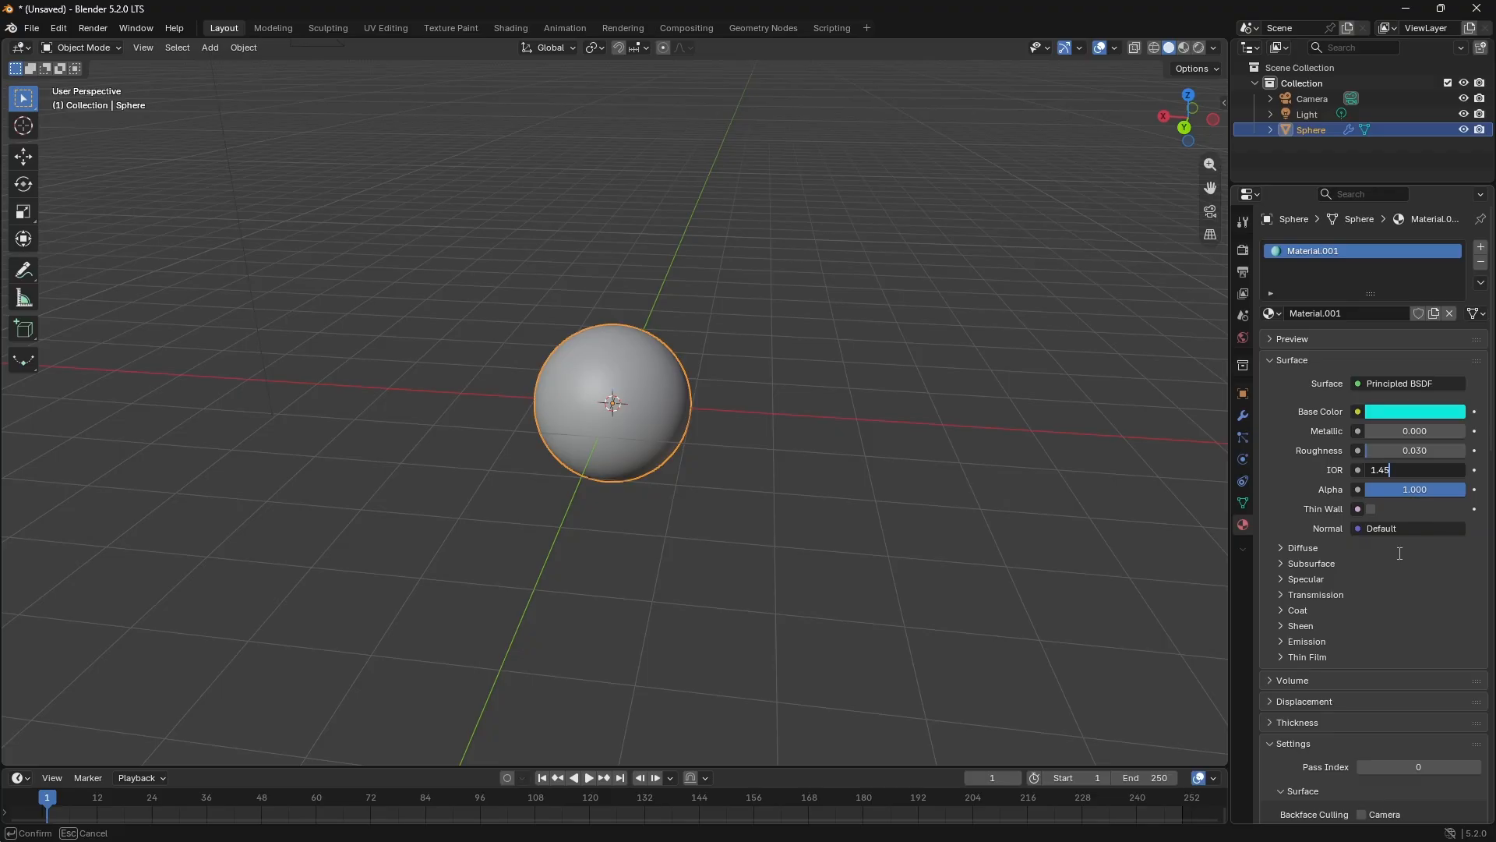
pyautogui.press('Return')
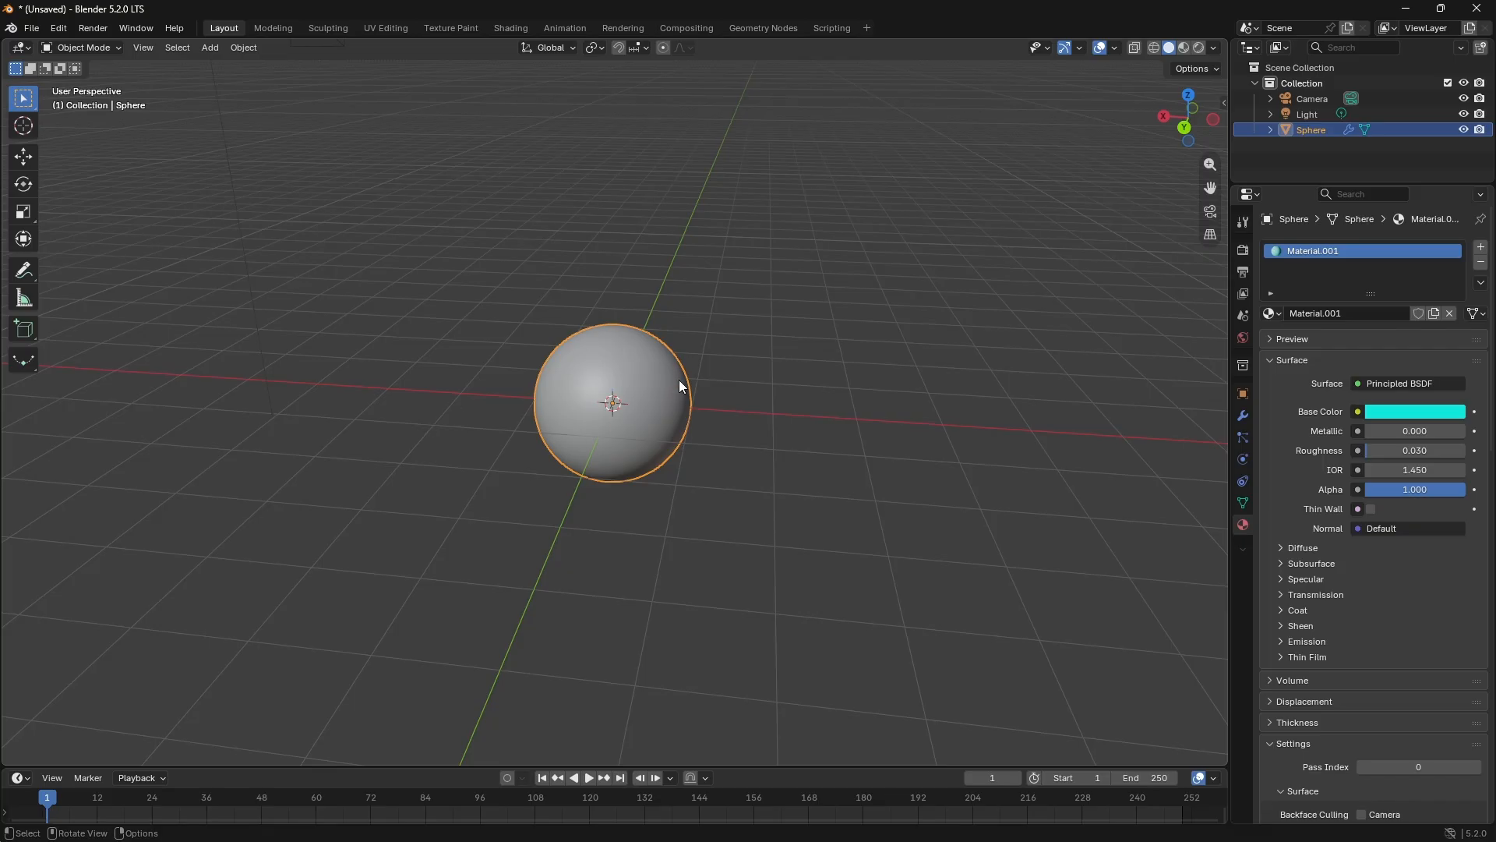
# Step: Show the preview of the sphere's turquoise material to check its look
pyautogui.click(1291, 338)
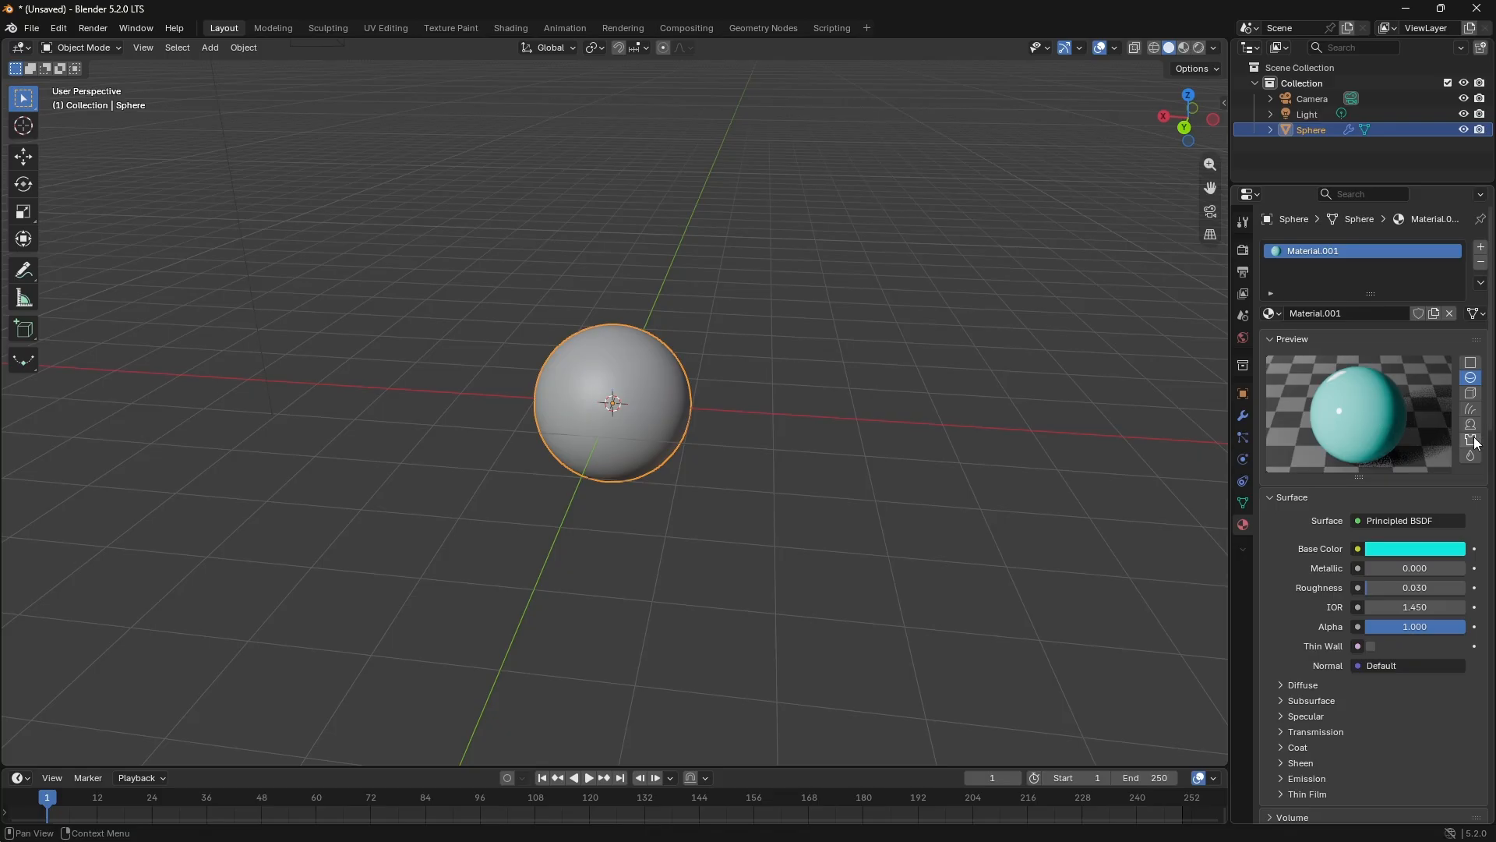
pyautogui.click(1281, 342)
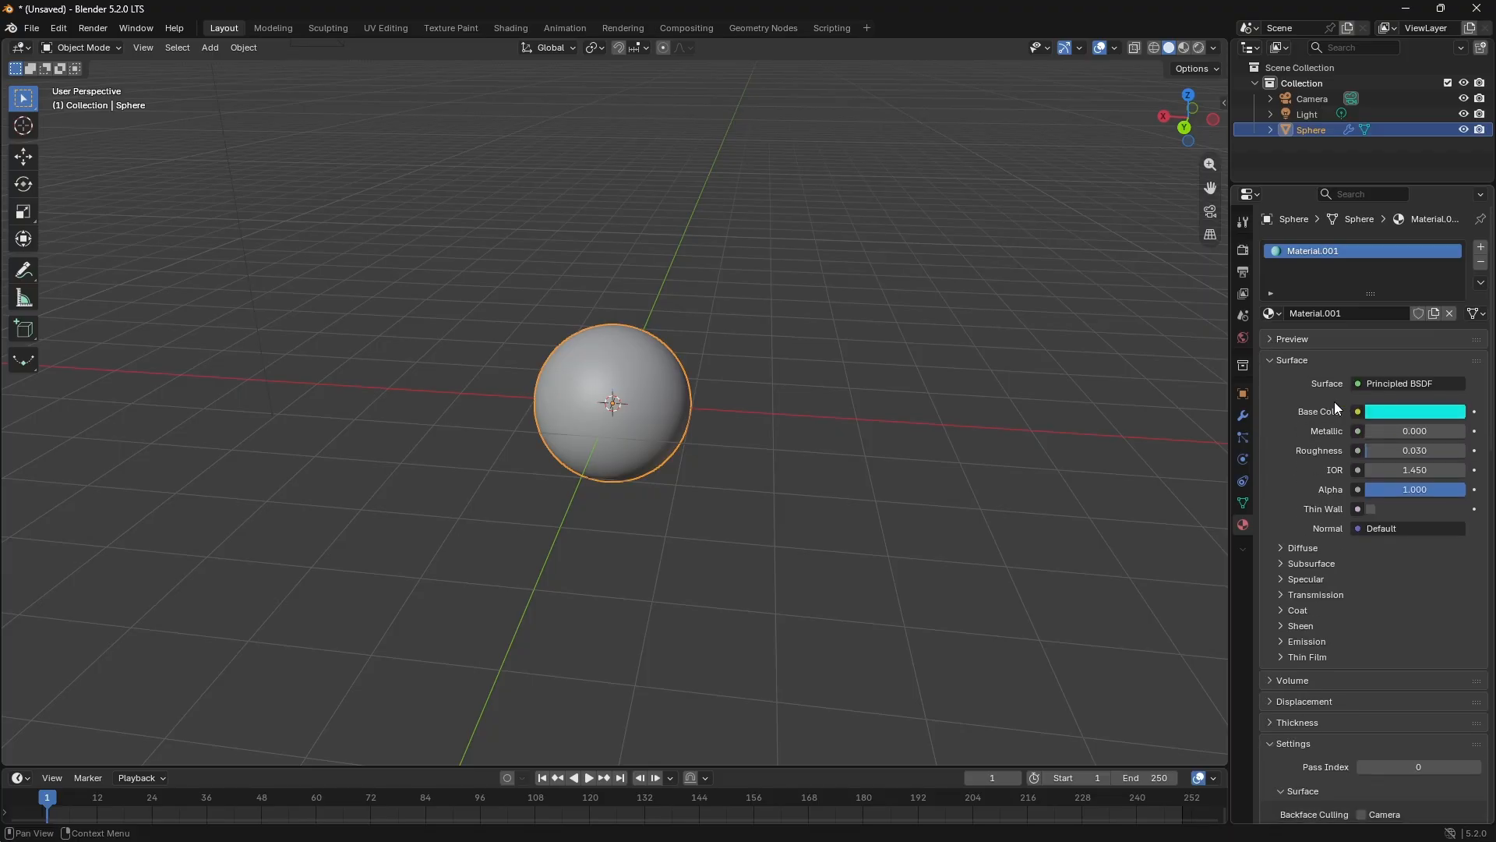
pyautogui.click(1269, 340)
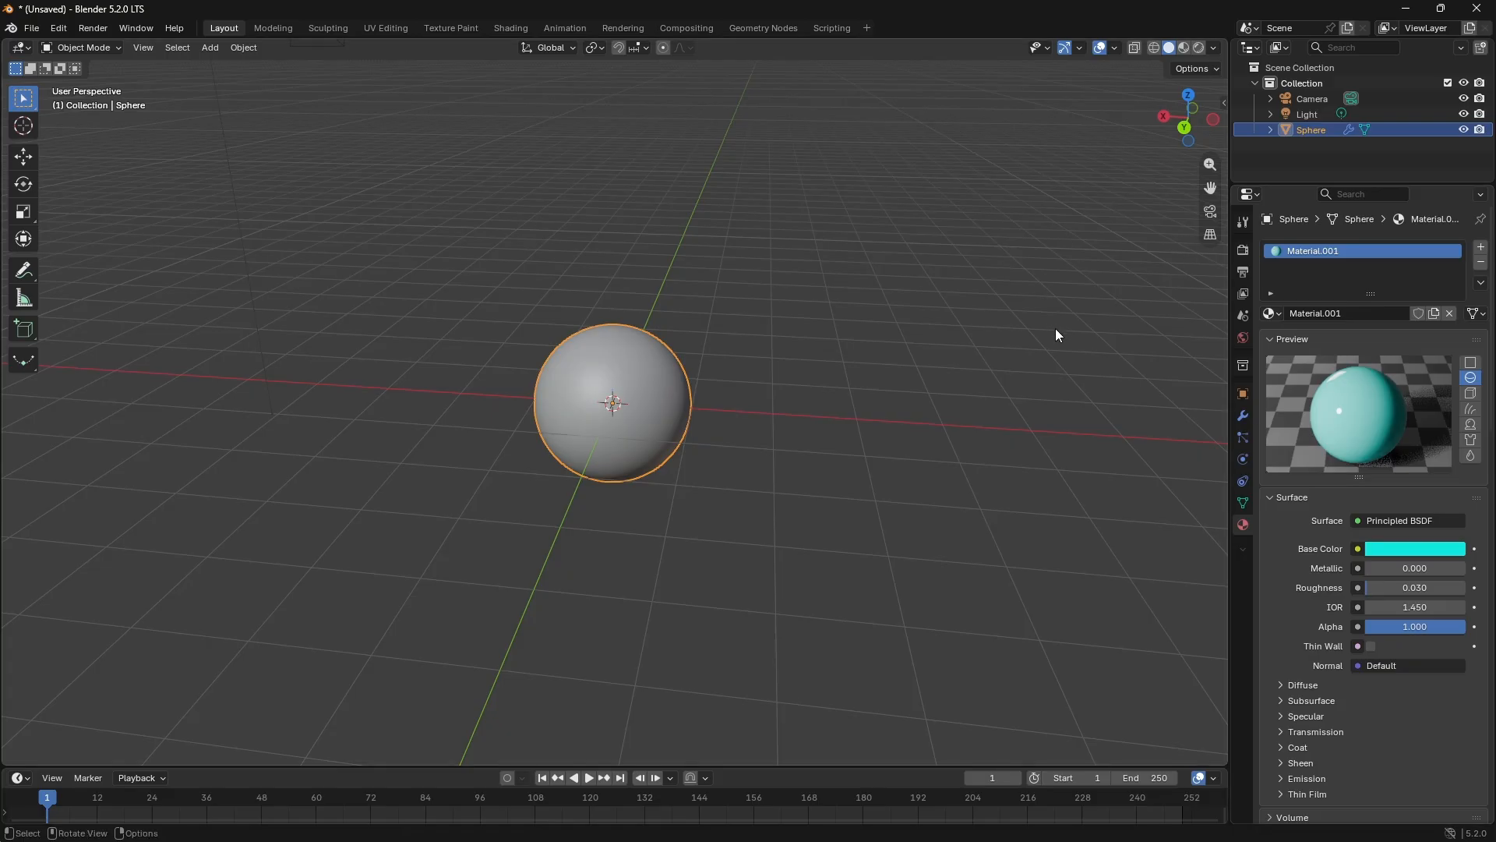
# Step: Add a second UV sphere and move it beside the first one, near the X axis with a gap between them
pyautogui.click(992, 351)
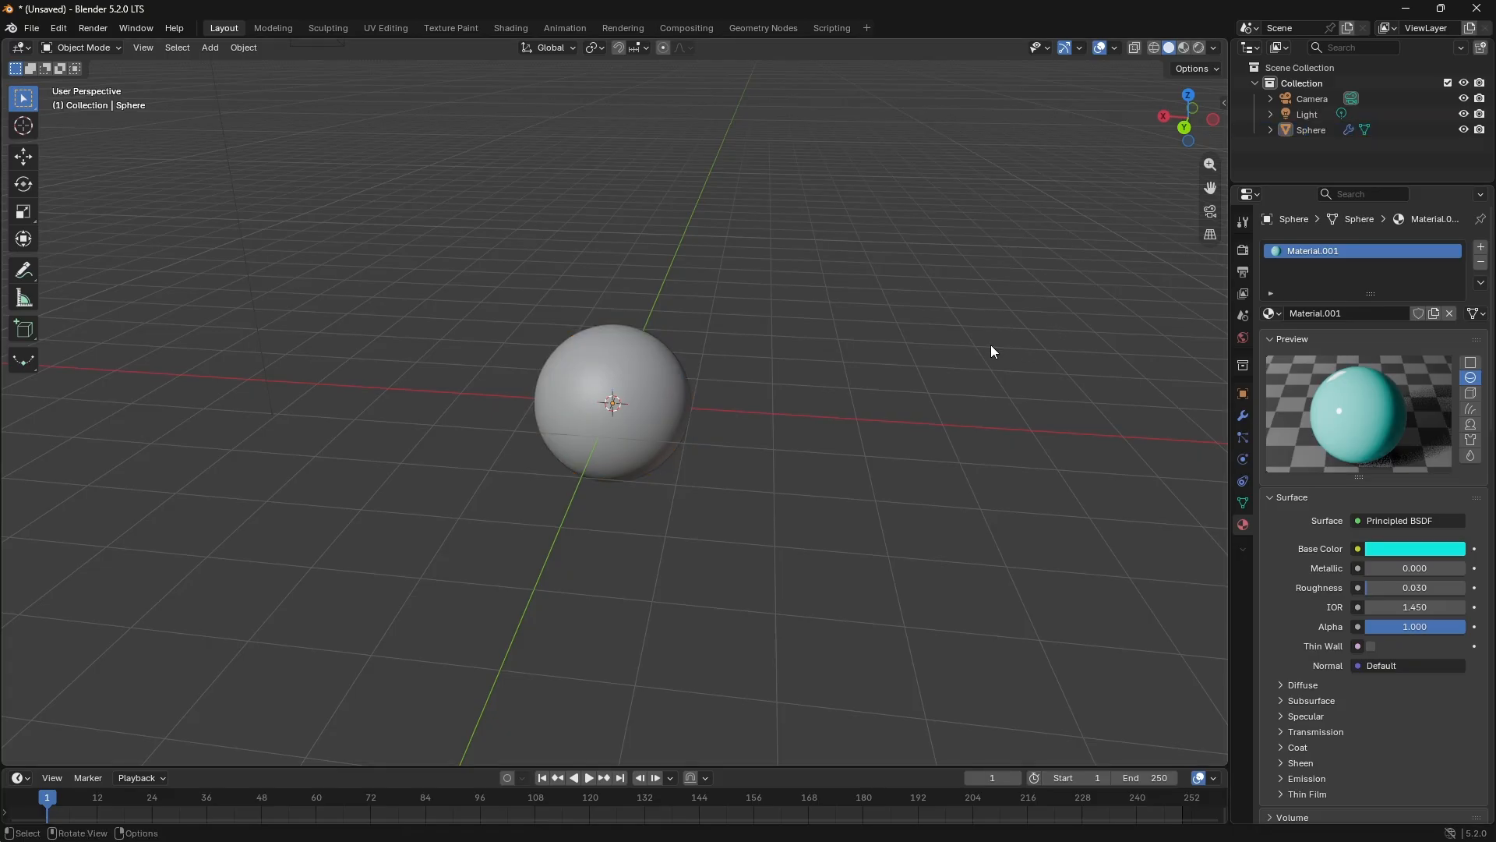
pyautogui.hotkey('shift', 'a')
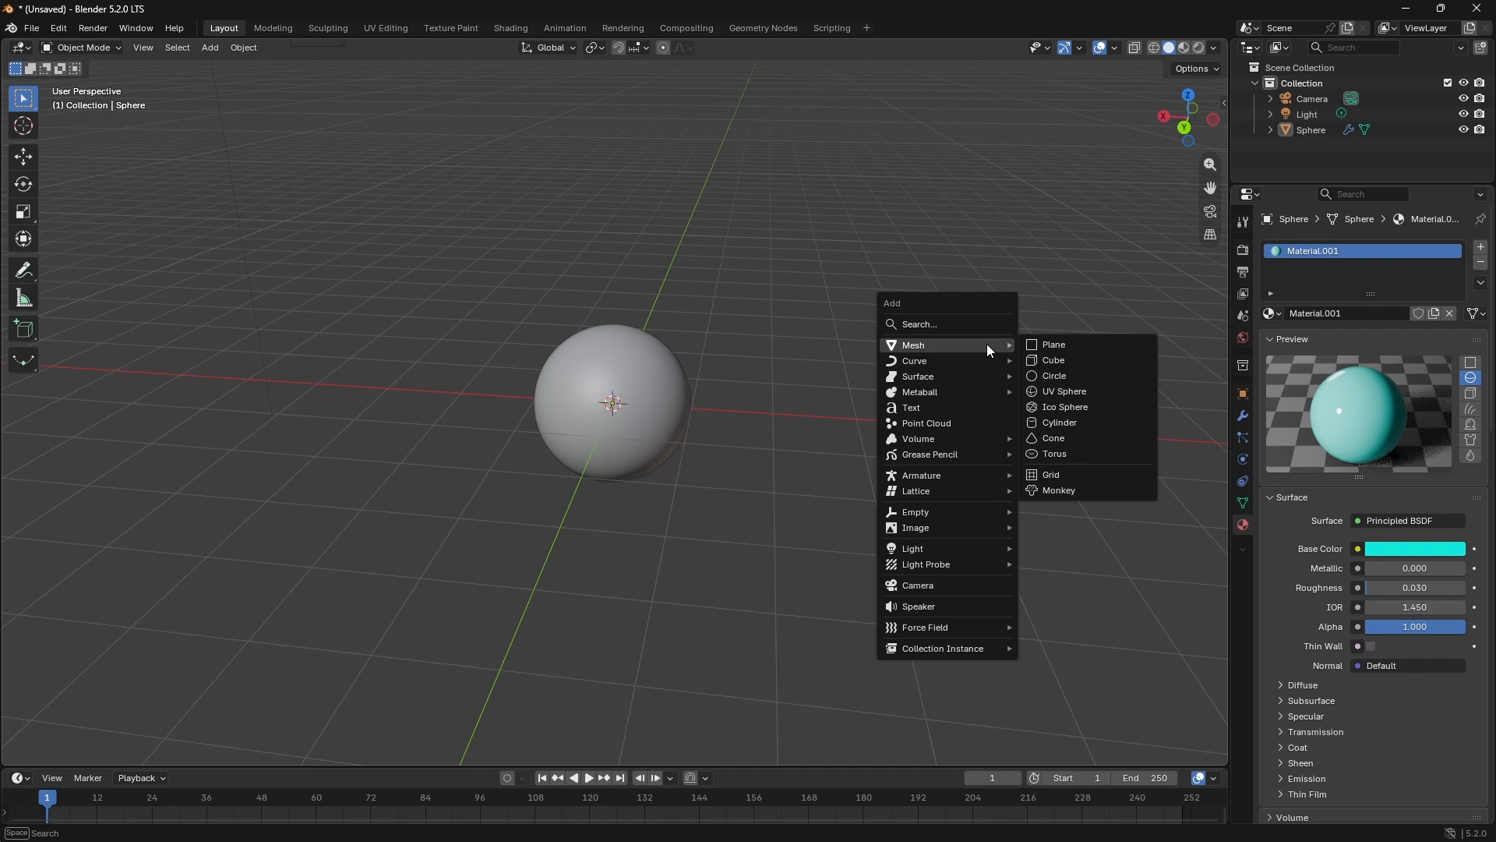
pyautogui.click(1066, 392)
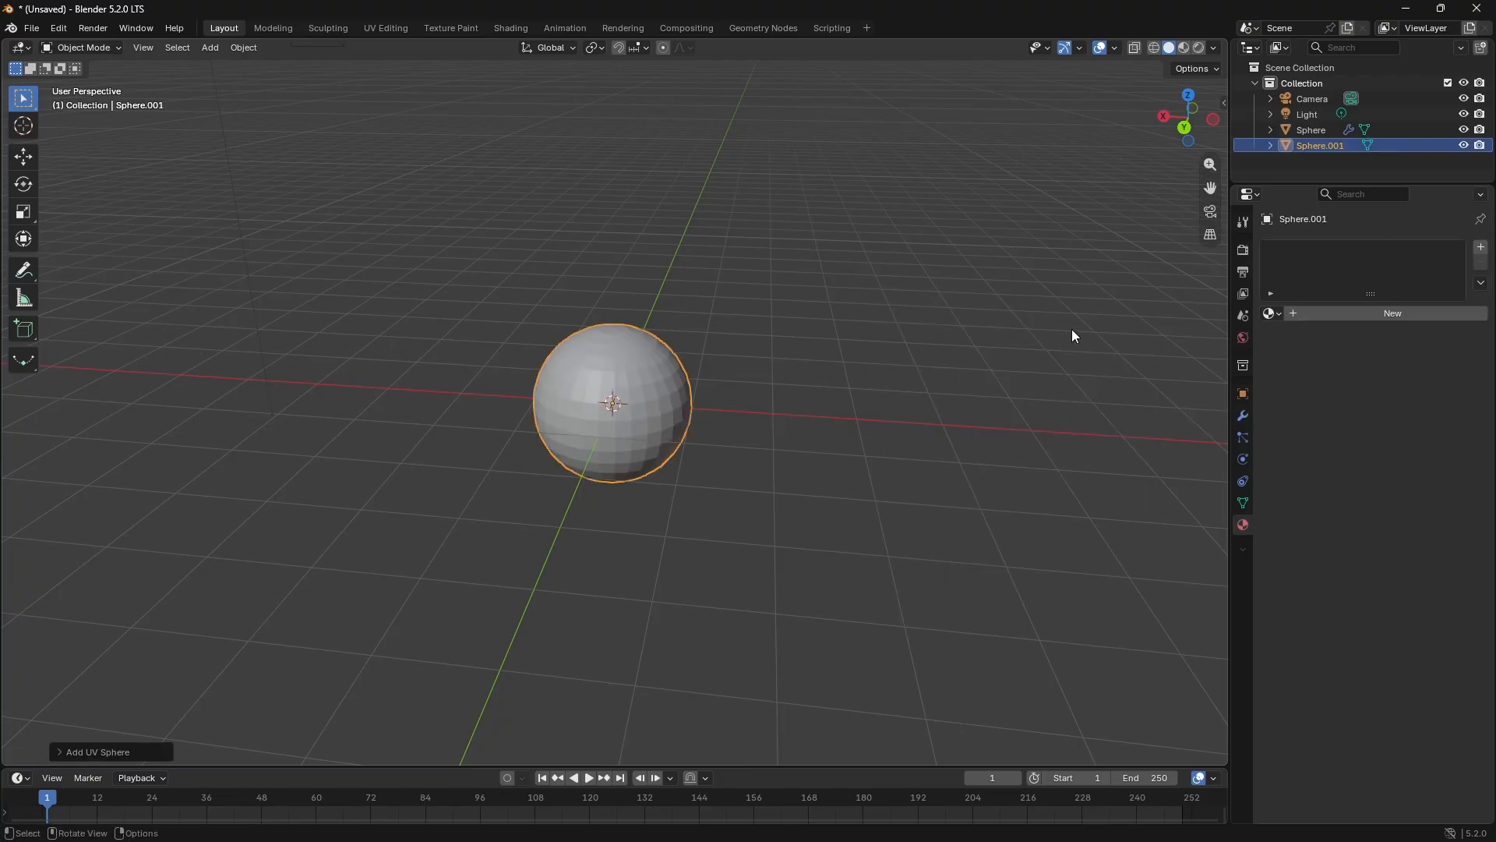
pyautogui.press('g')
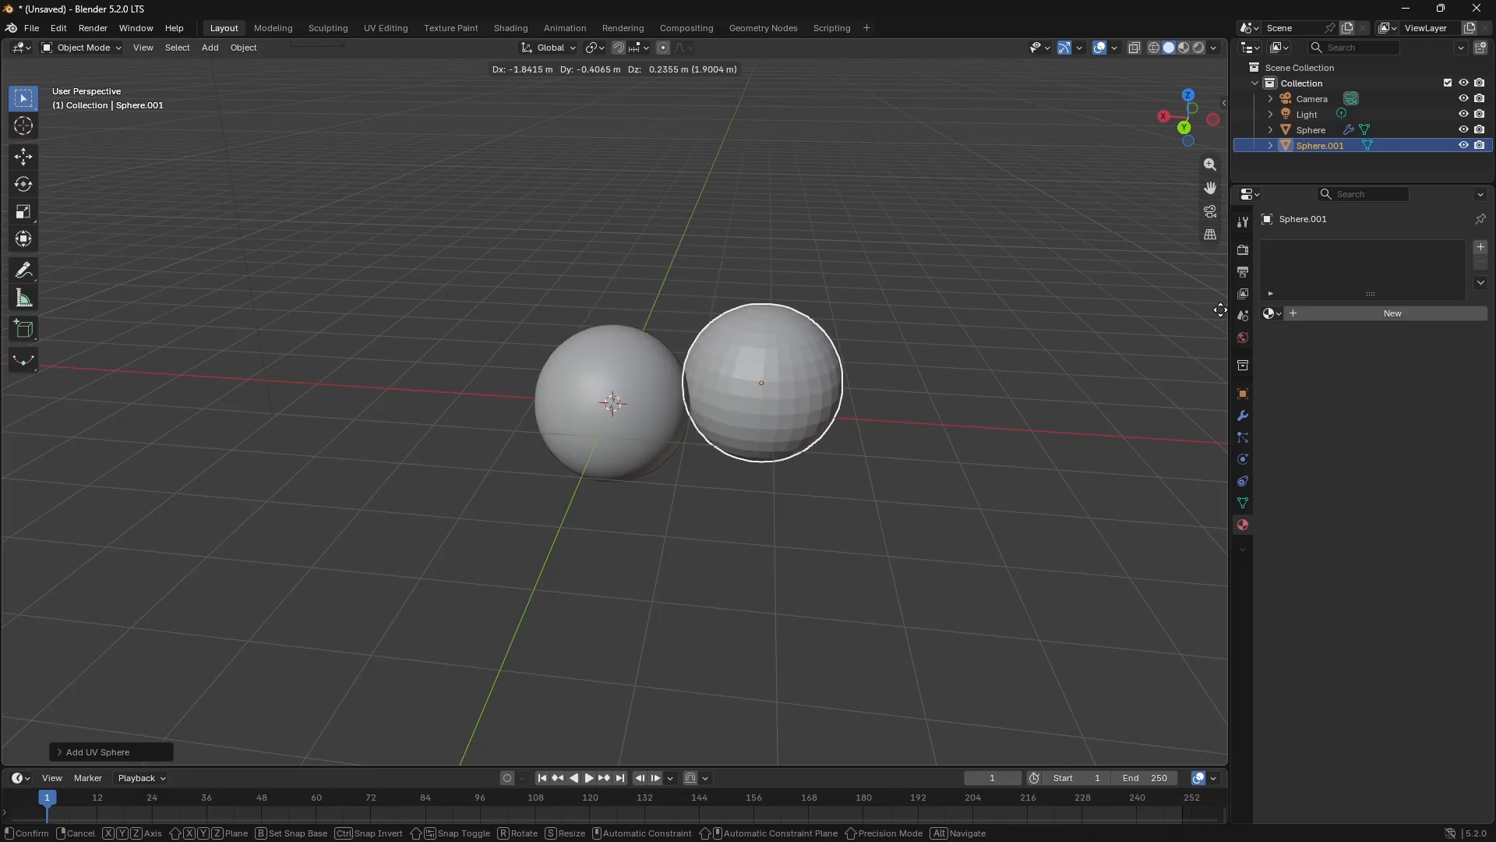
pyautogui.click(119, 336)
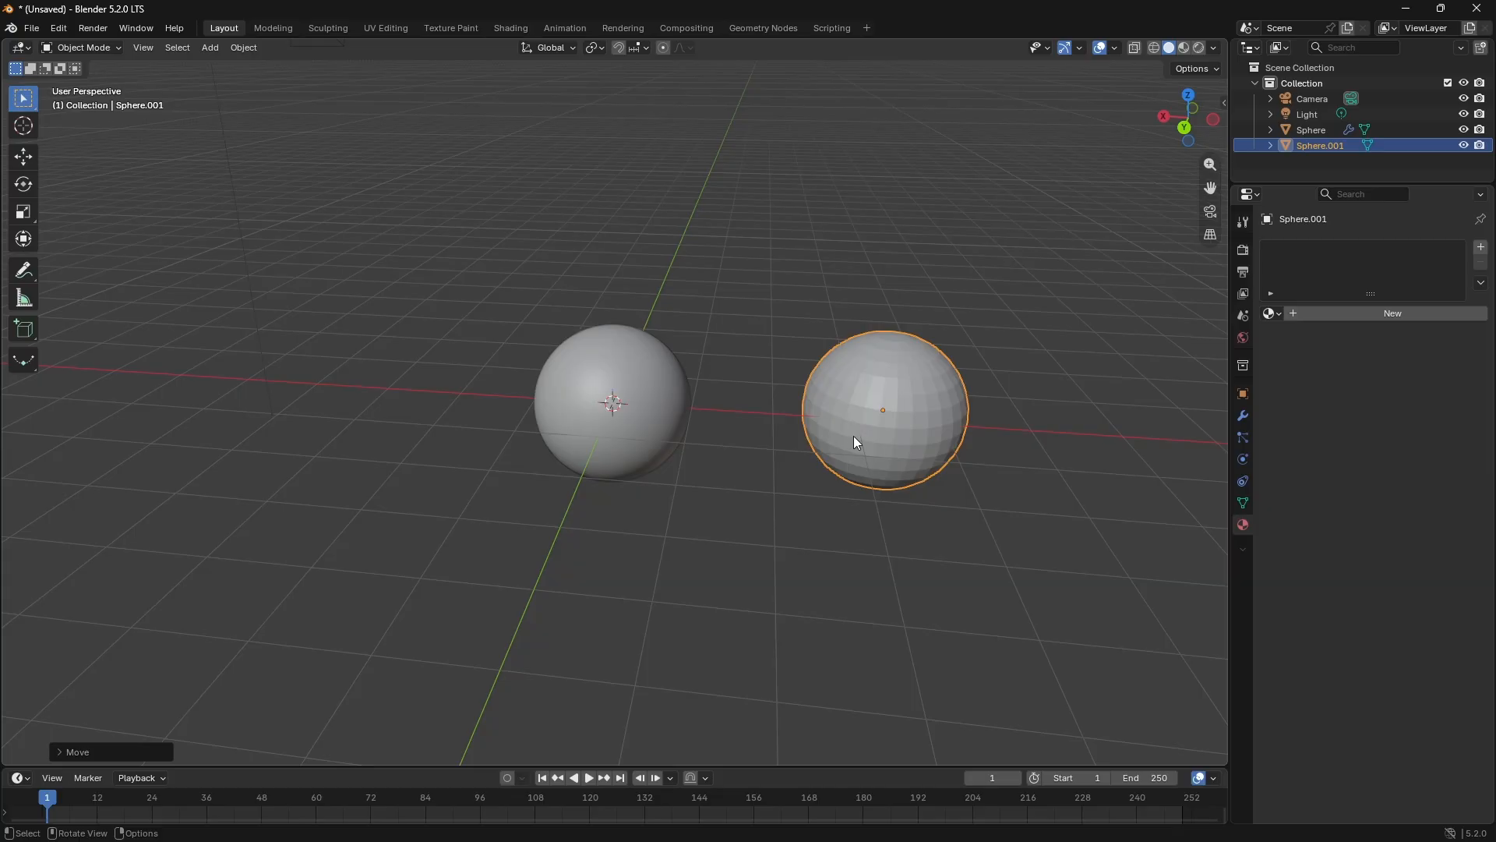
# Step: Shrink the second sphere to about one tenth of its size and place a duplicate on the opposite side of the large sphere
pyautogui.press('s')
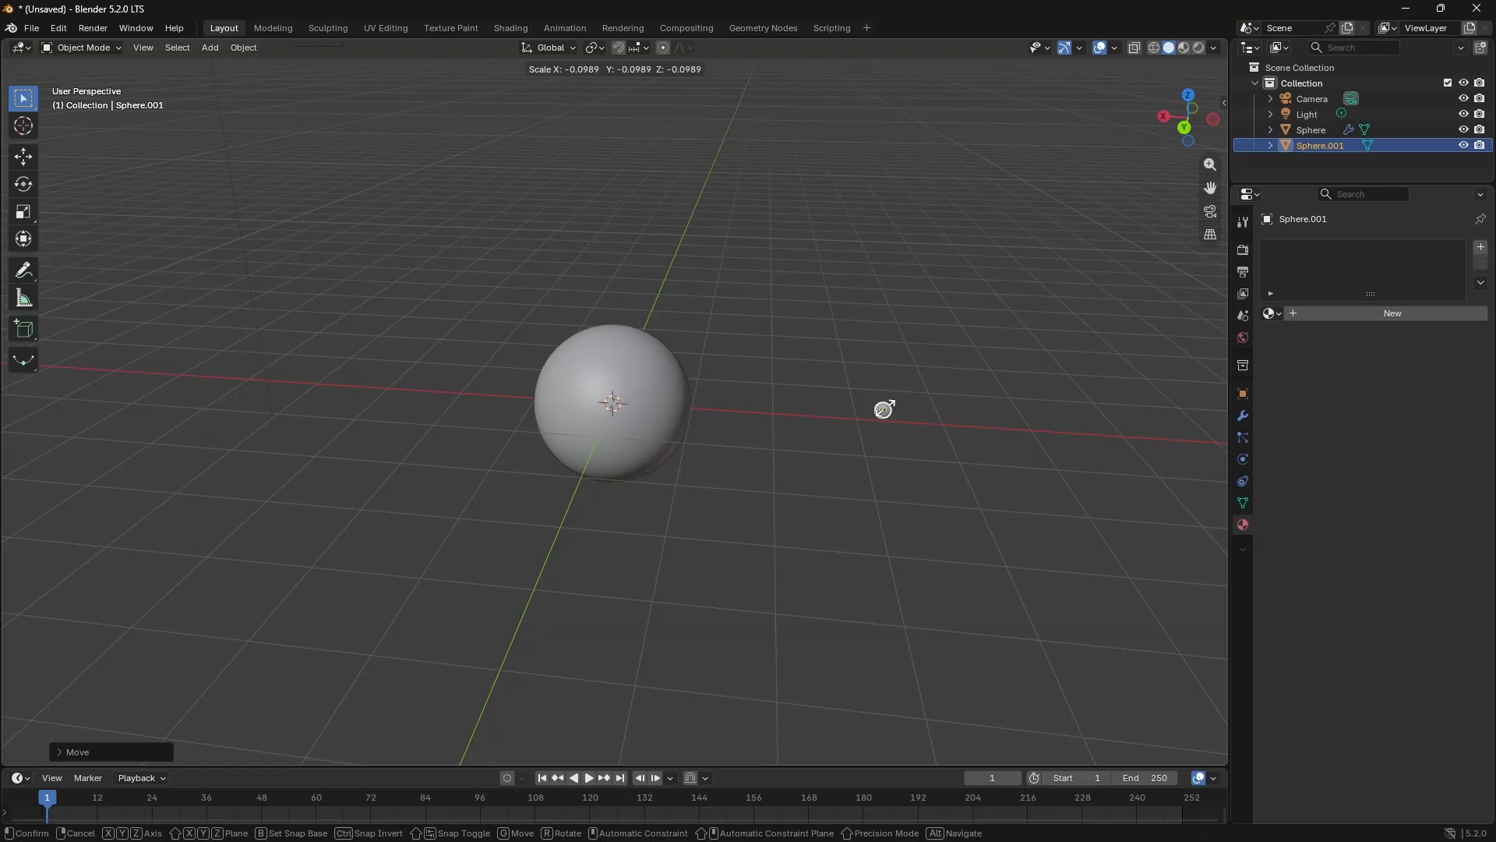
pyautogui.click(885, 408)
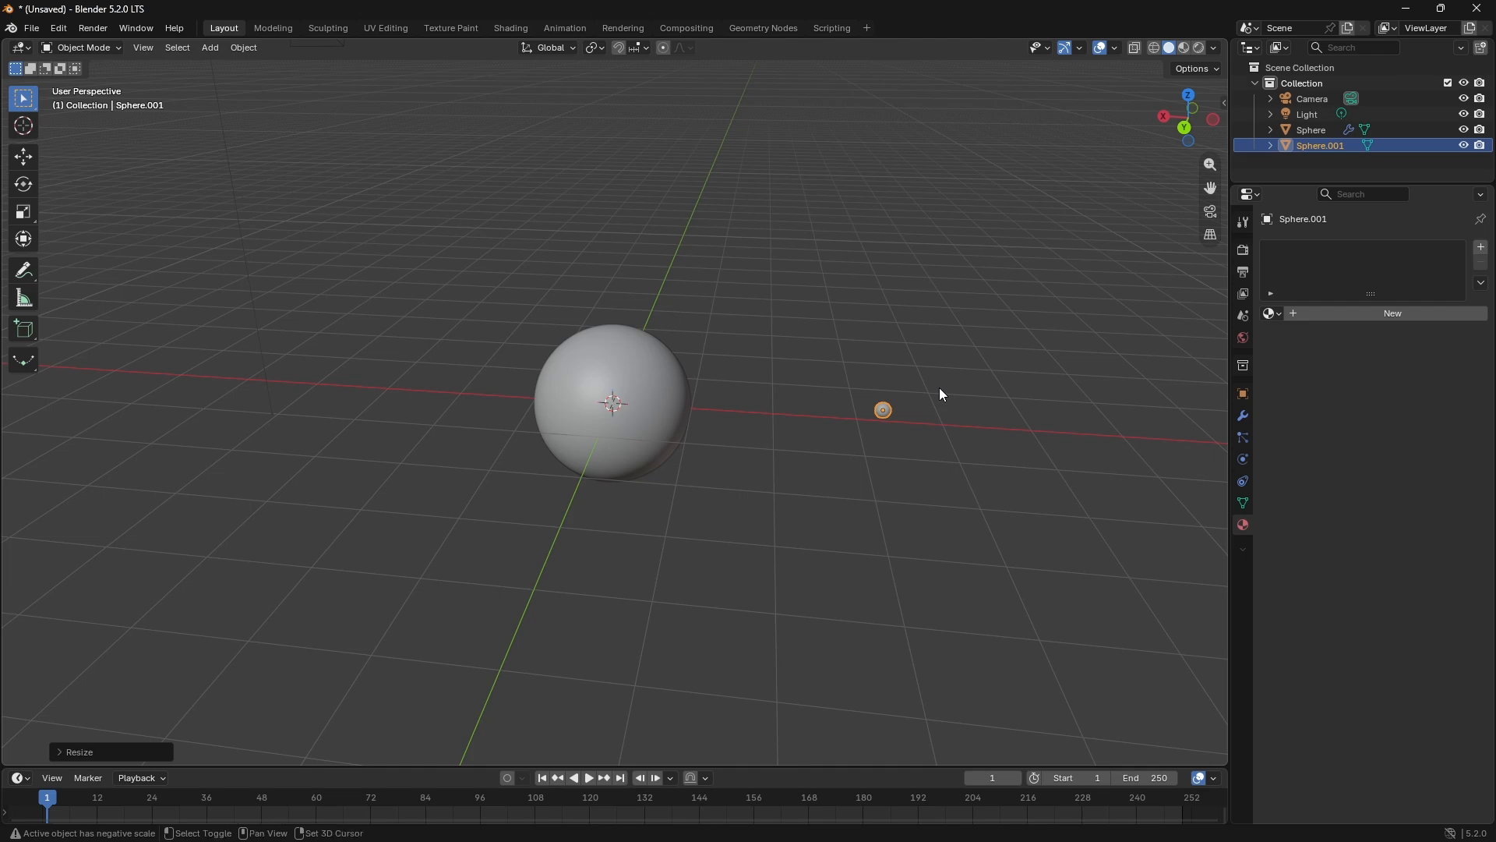
pyautogui.hotkey('shift', 'd')
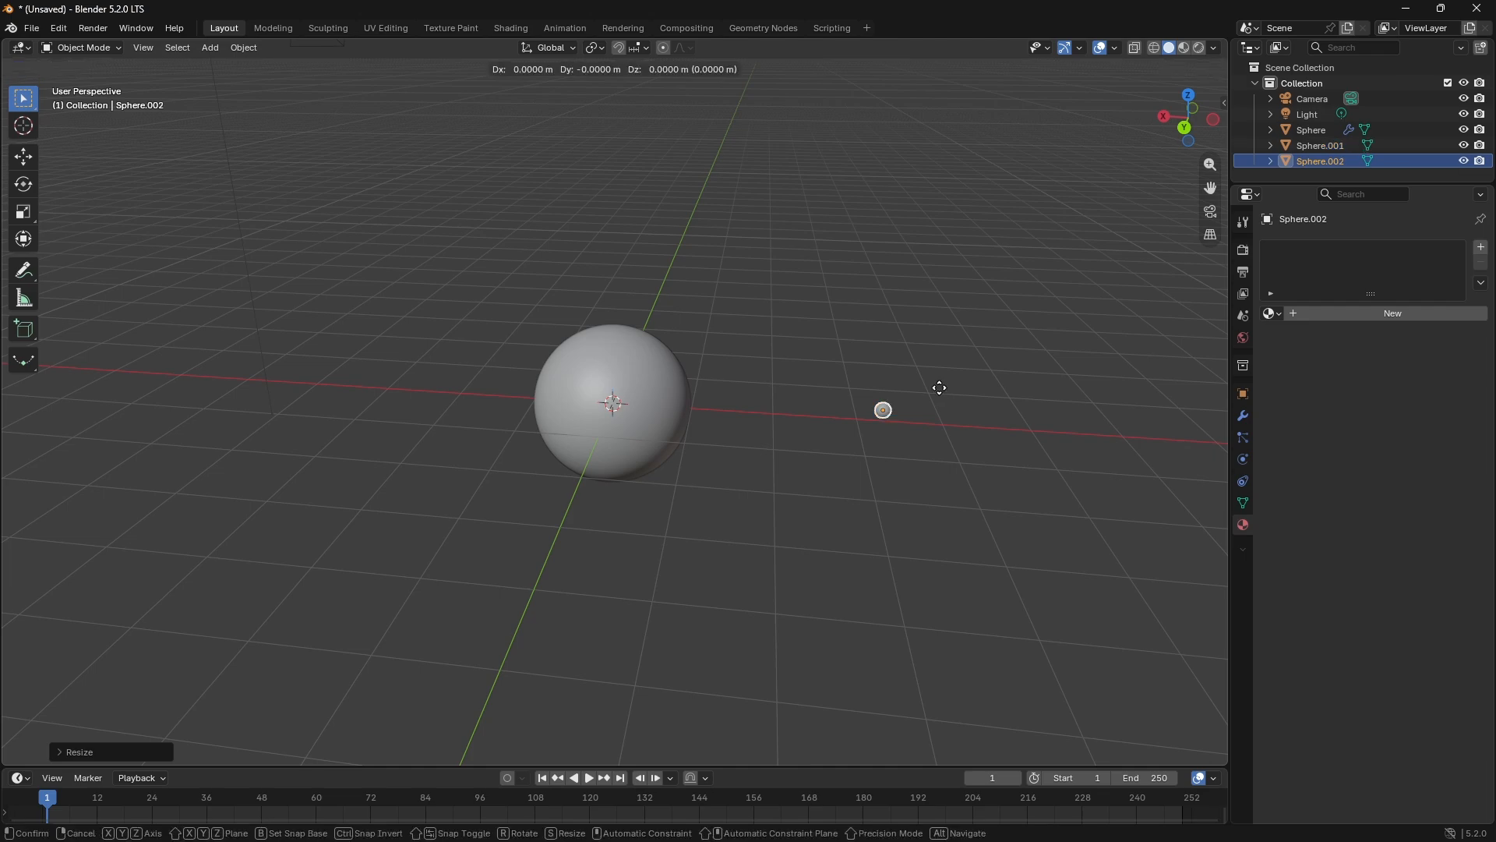
pyautogui.rightClick(939, 387)
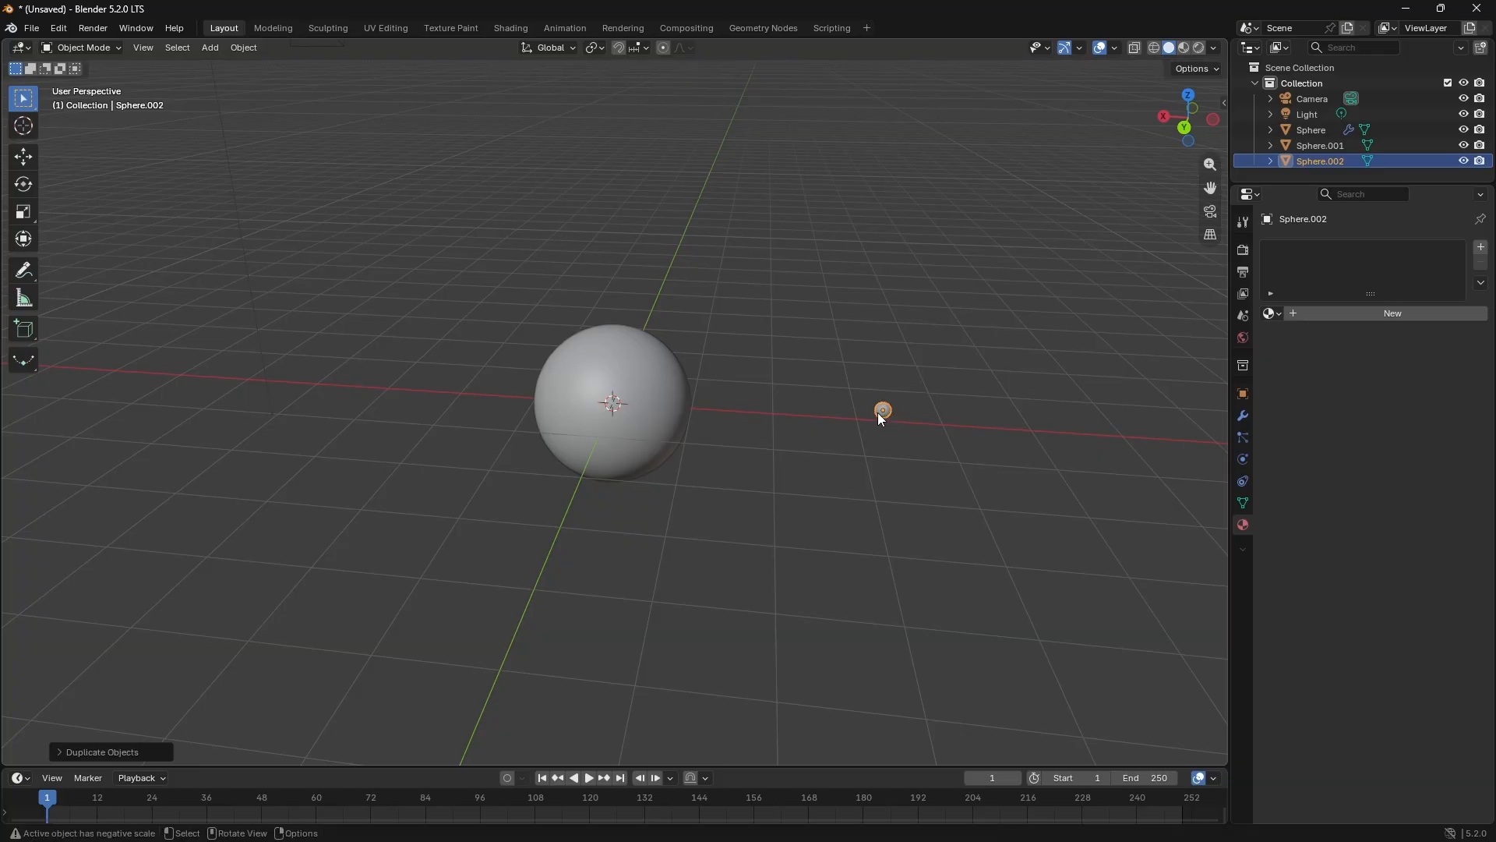
pyautogui.press('g')
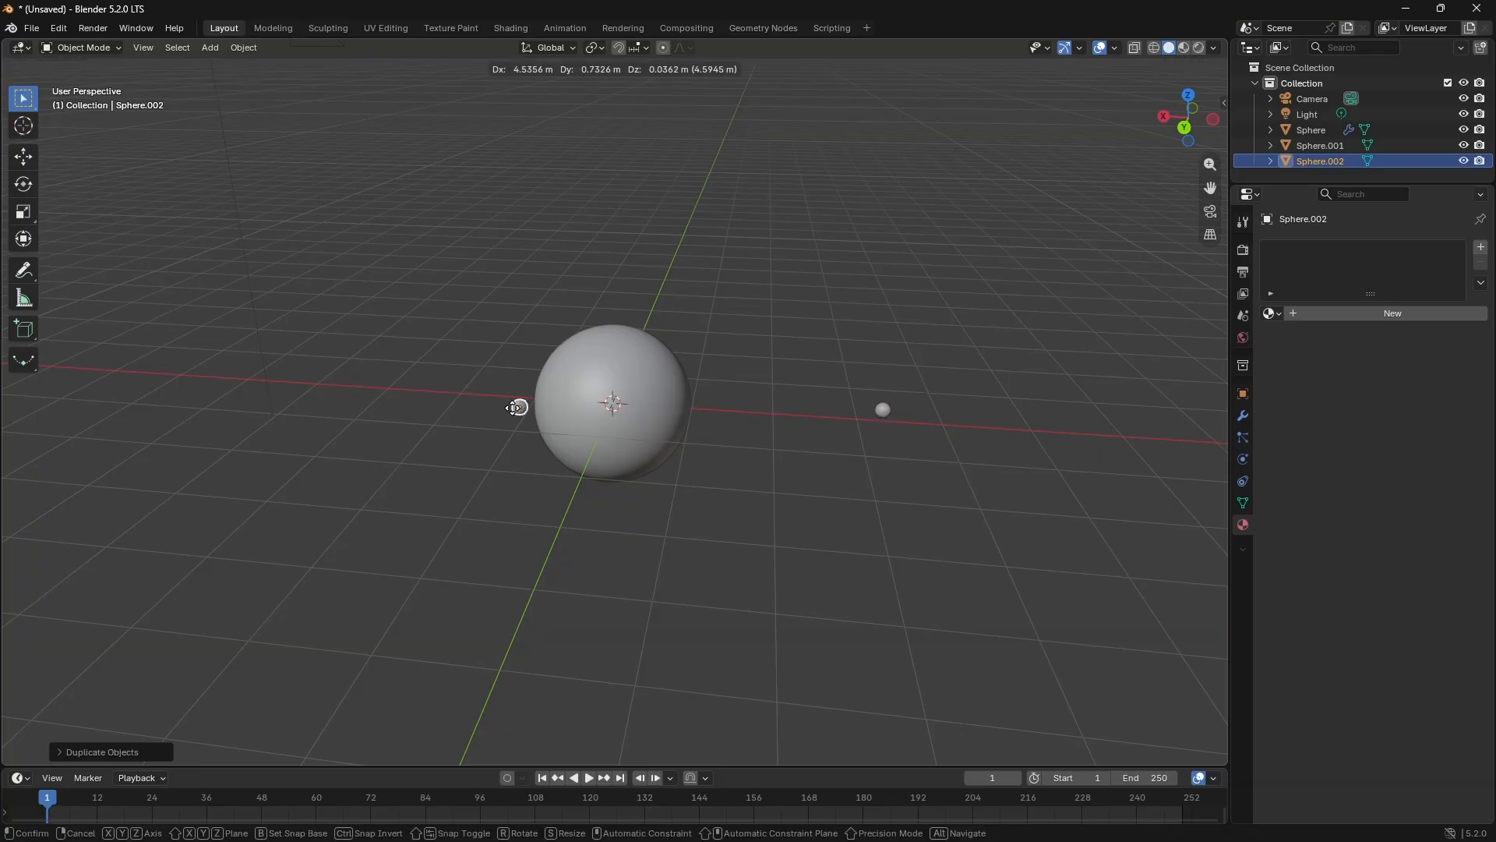
pyautogui.click(519, 405)
# Step: Move the original small sphere close to the large sphere's surface, across from its duplicate
pyautogui.moveTo(818, 437); pyautogui.dragTo(947, 502, button='middle')
pyautogui.click(861, 533)
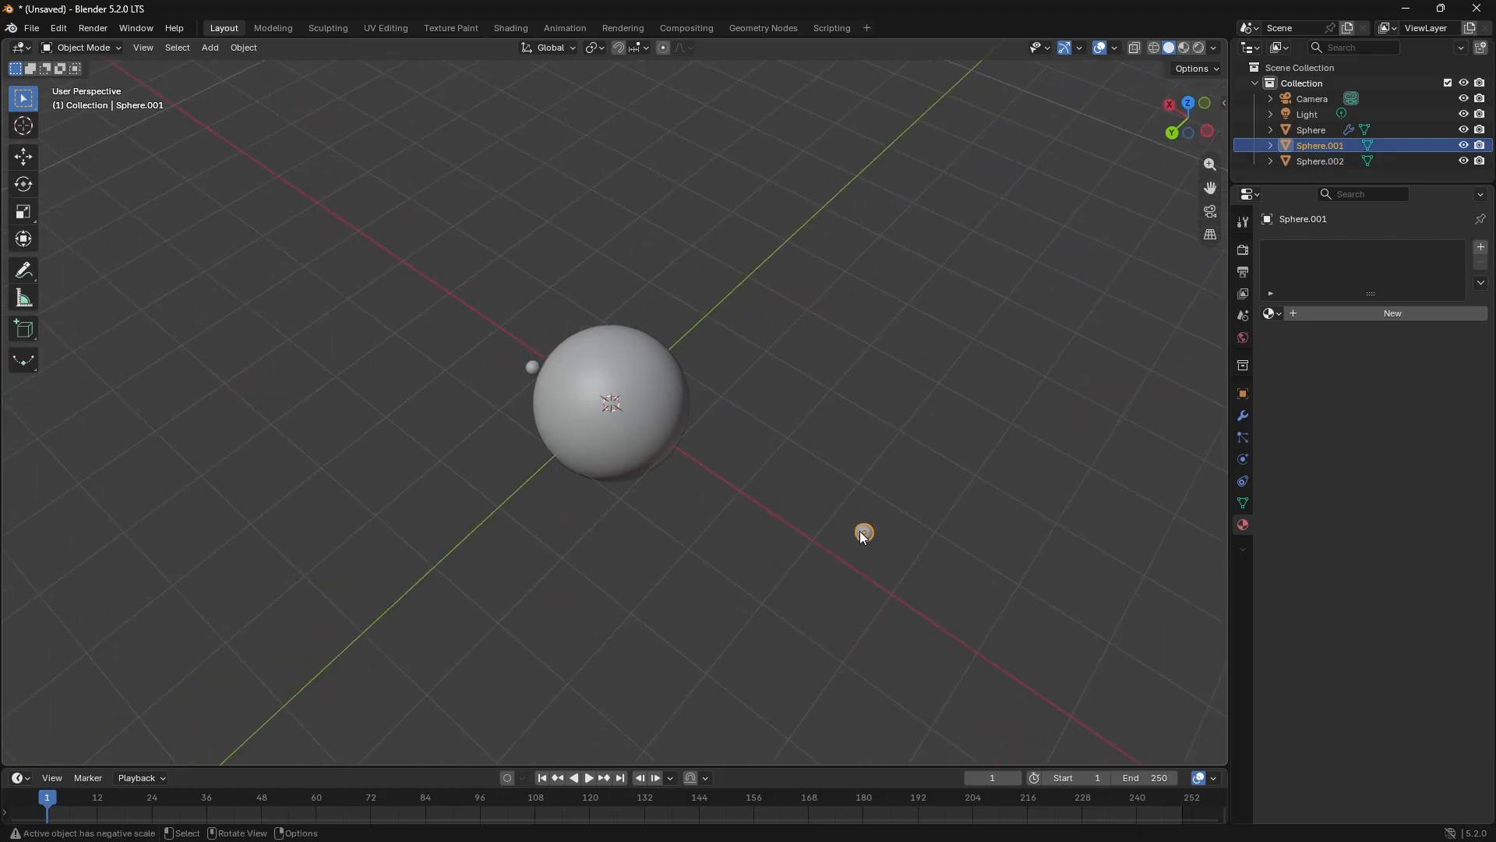
pyautogui.press('g')
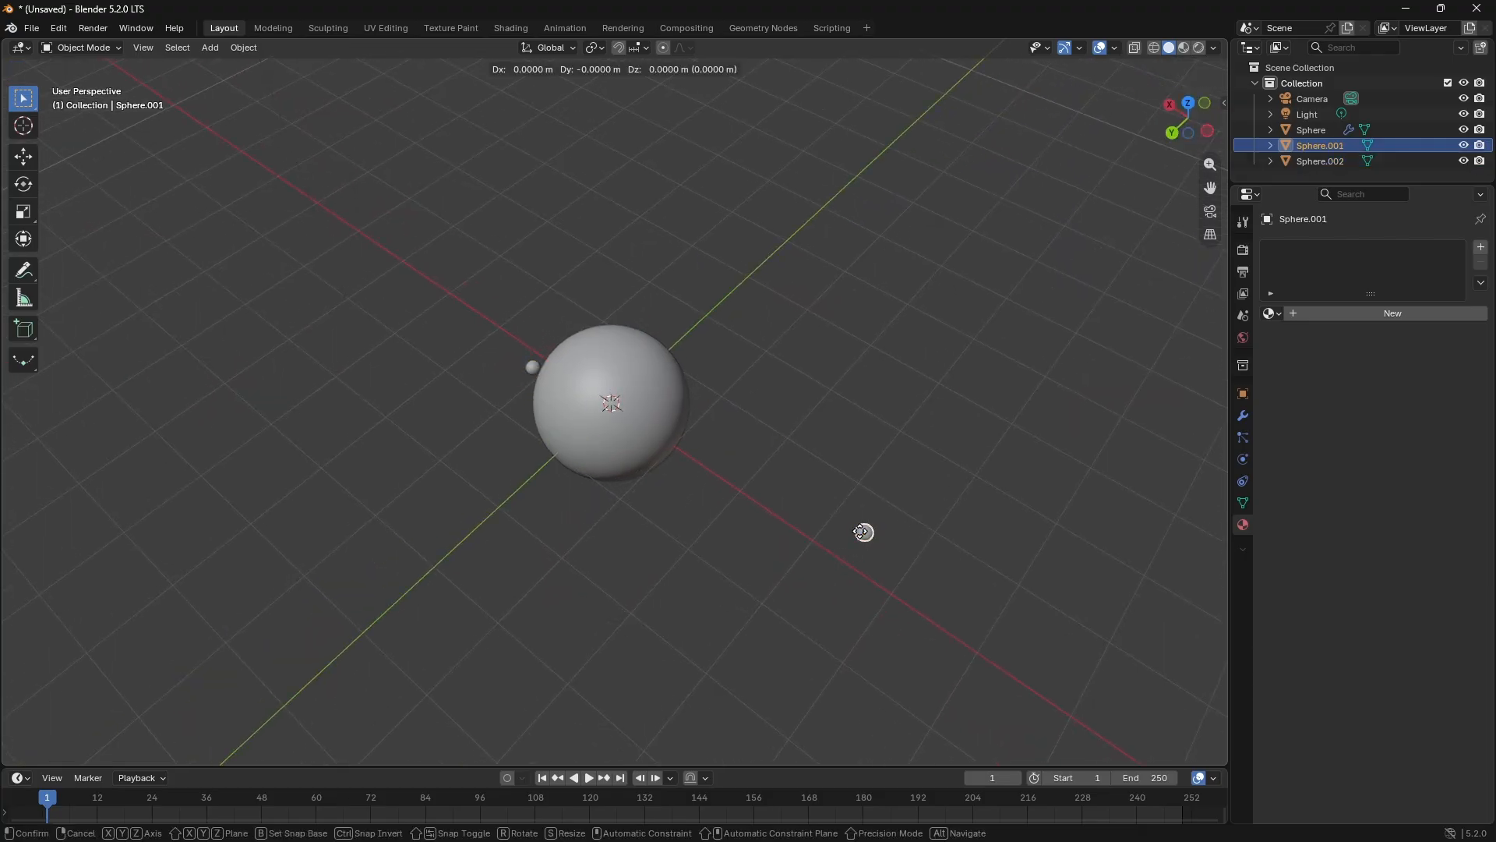
pyautogui.click(693, 361)
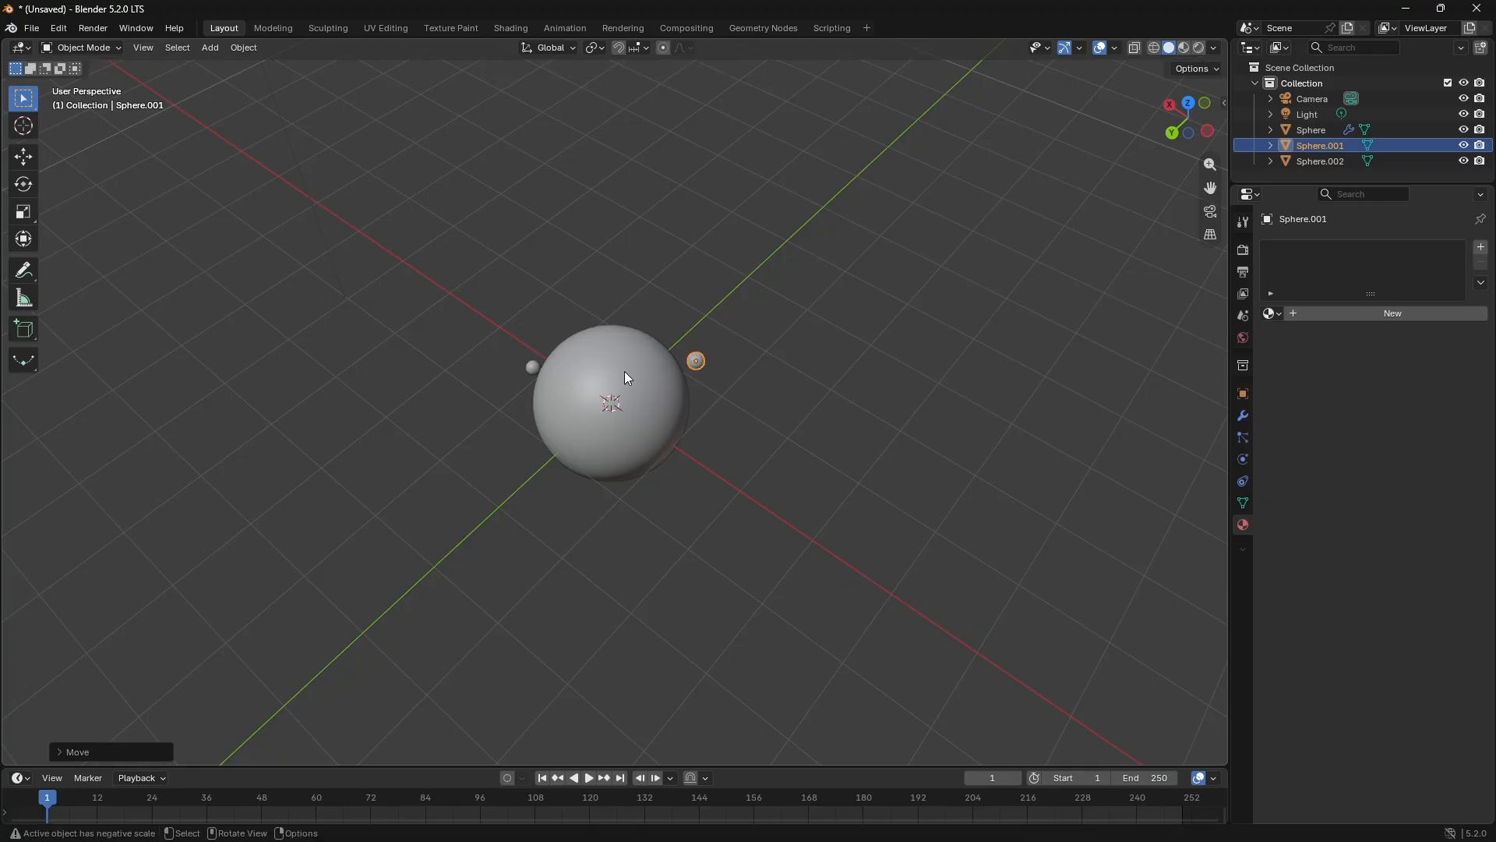
# Step: Duplicate the small sphere repeatedly and scatter the copies all around the large sphere
pyautogui.hotkey('shift', 'd')
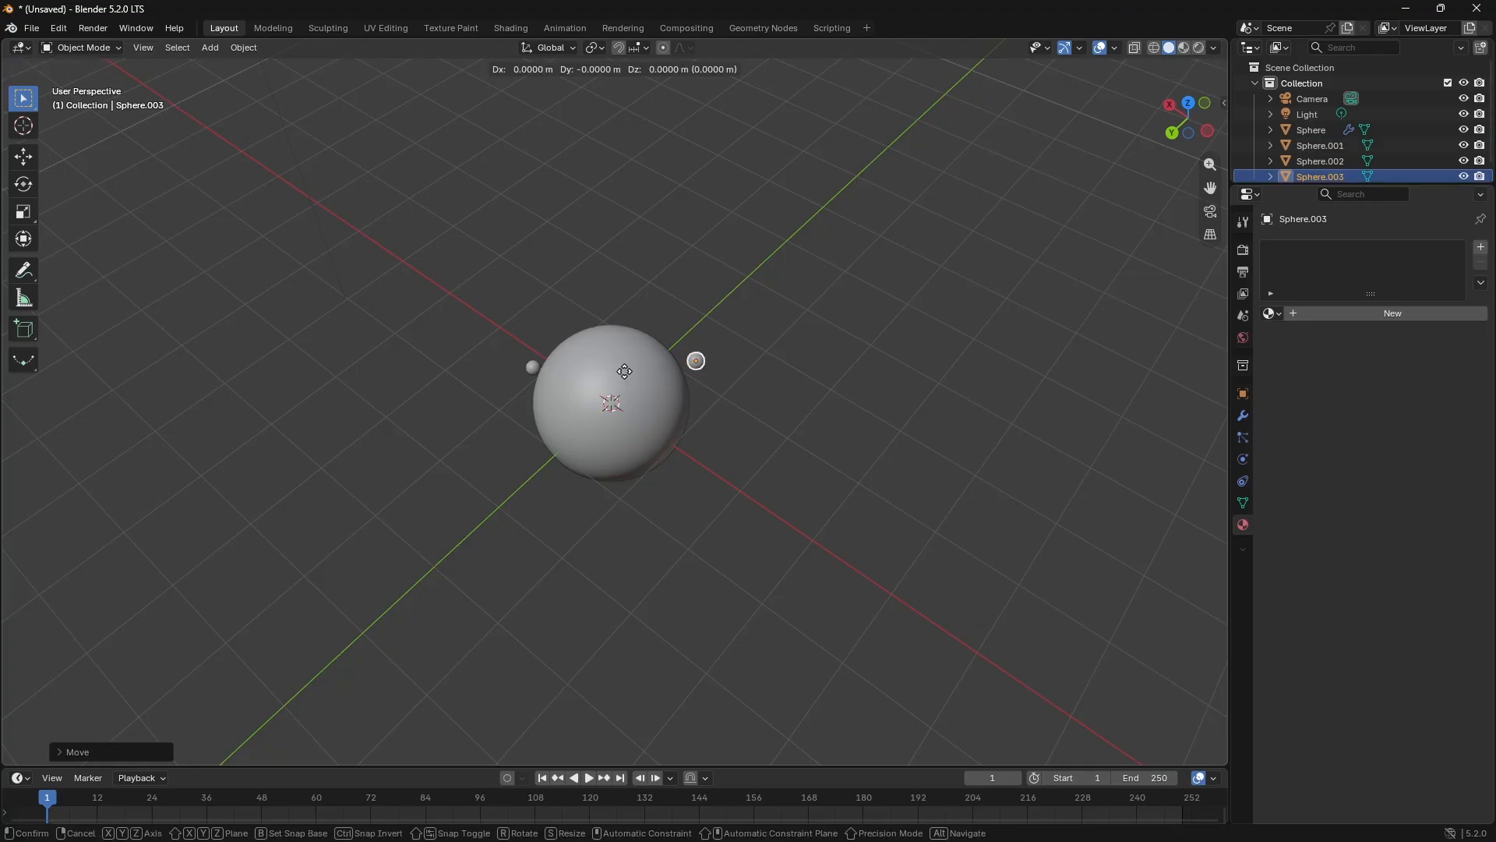
pyautogui.click(520, 459)
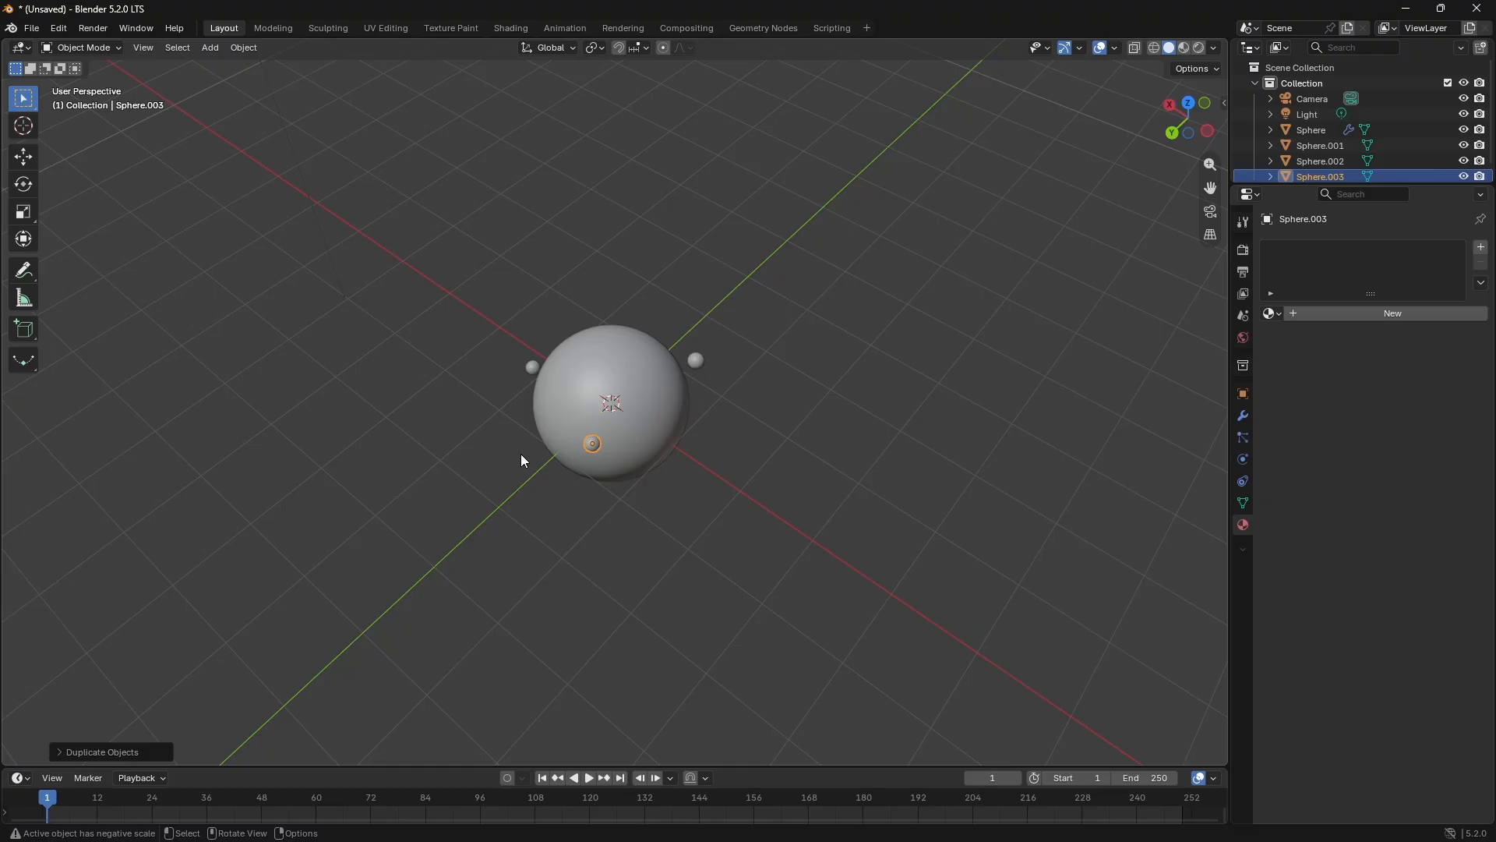
pyautogui.hotkey('shift', 'd')
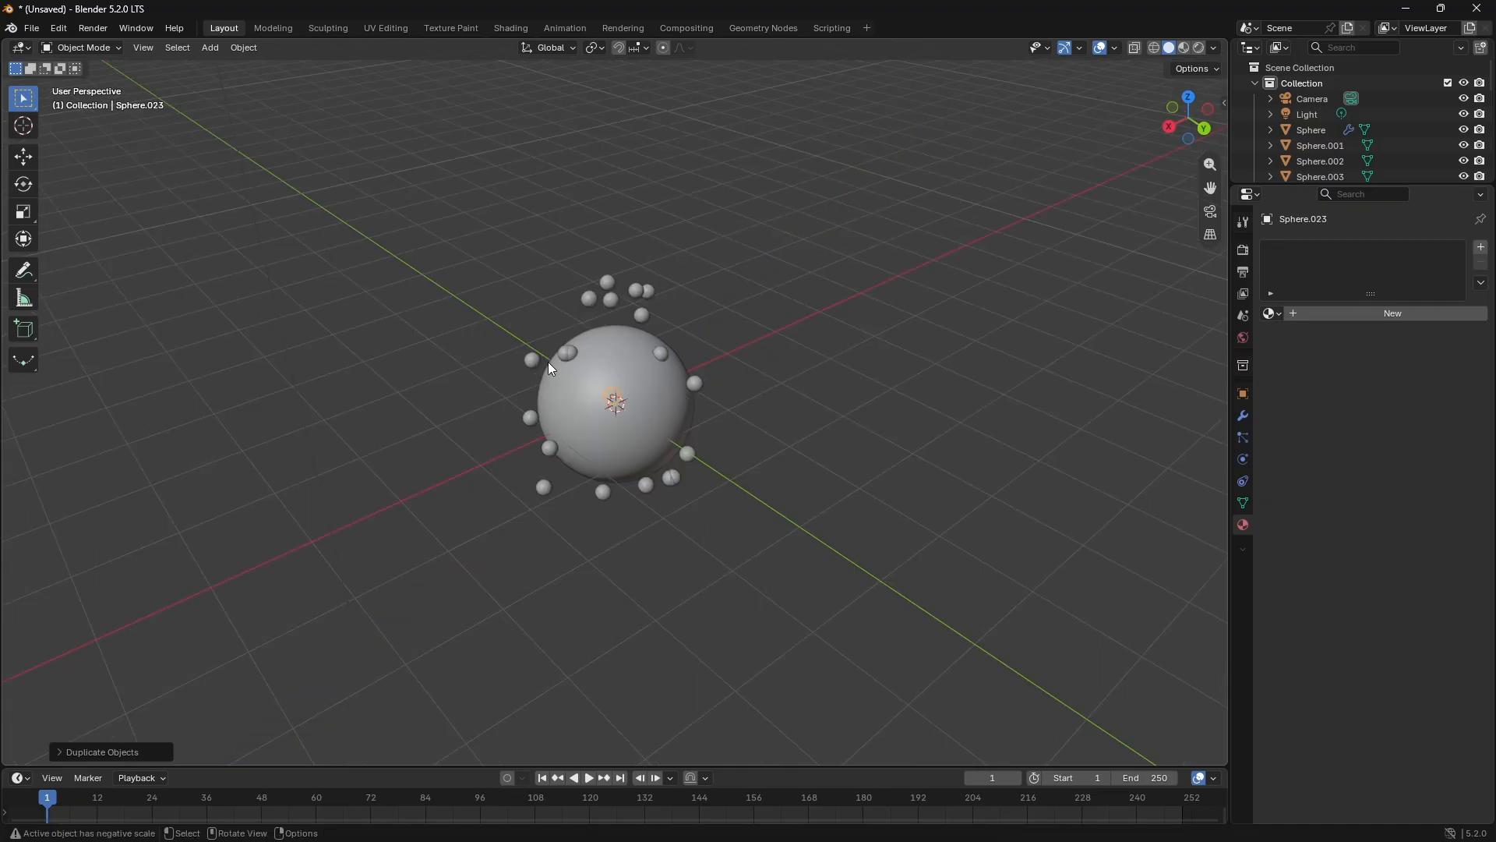
# Step: Scale the small spheres one by one so they vary from tiny beads to larger balls
pyautogui.click(642, 315)
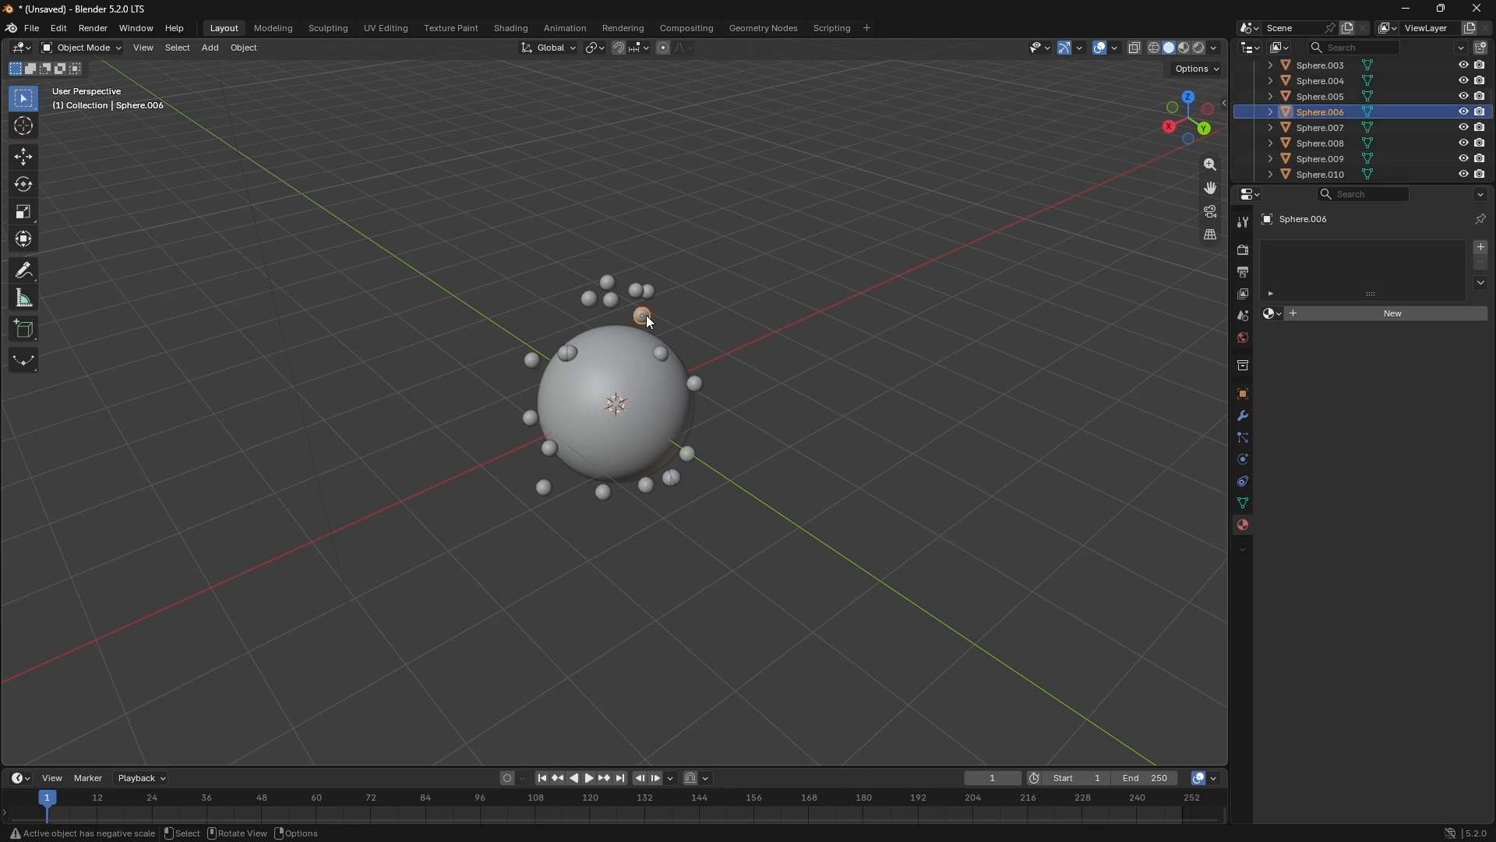
pyautogui.press('s')
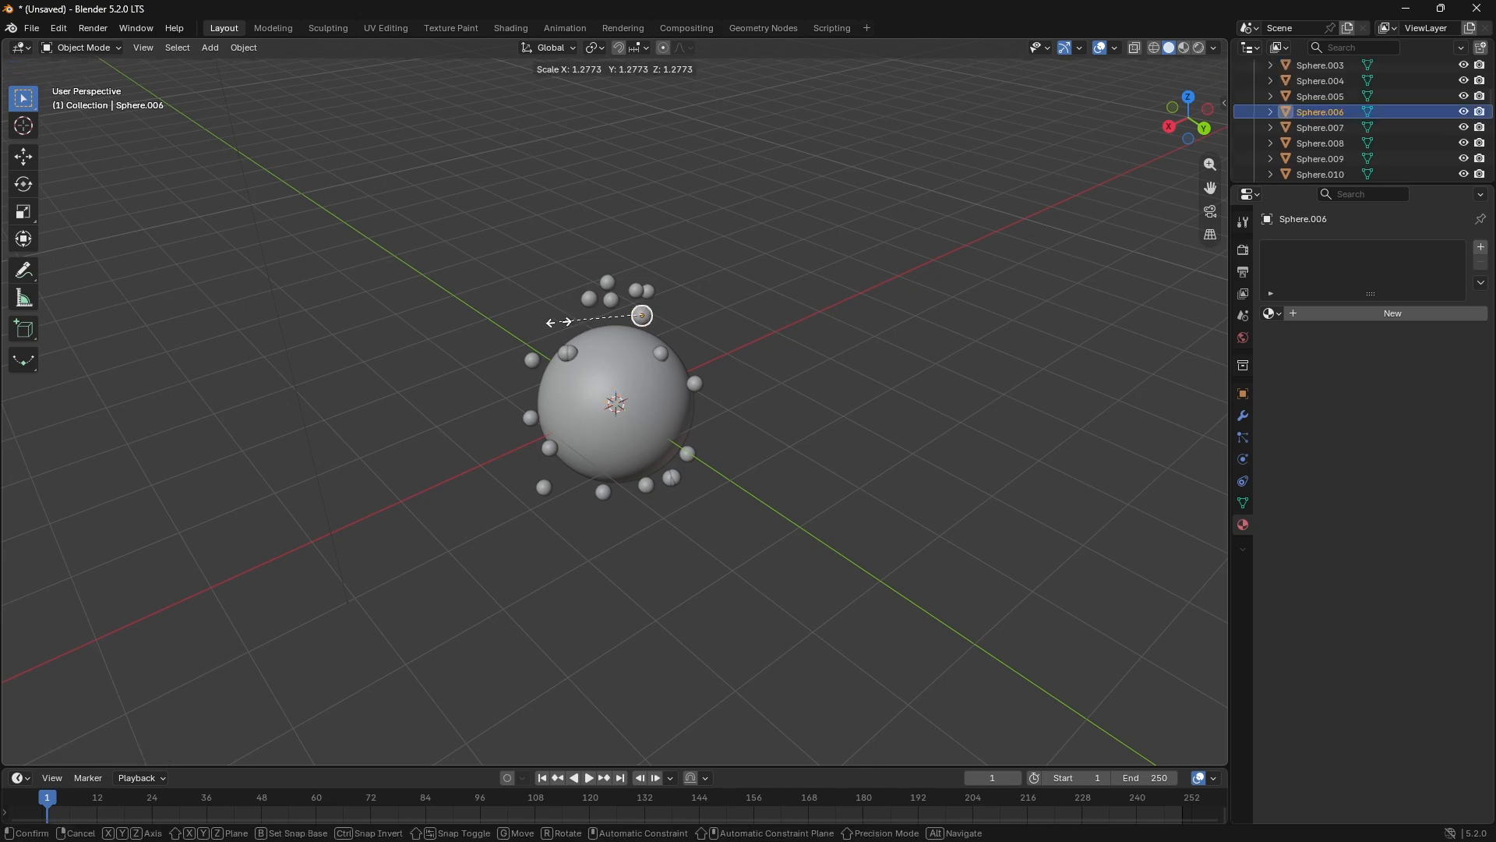
pyautogui.click(595, 357)
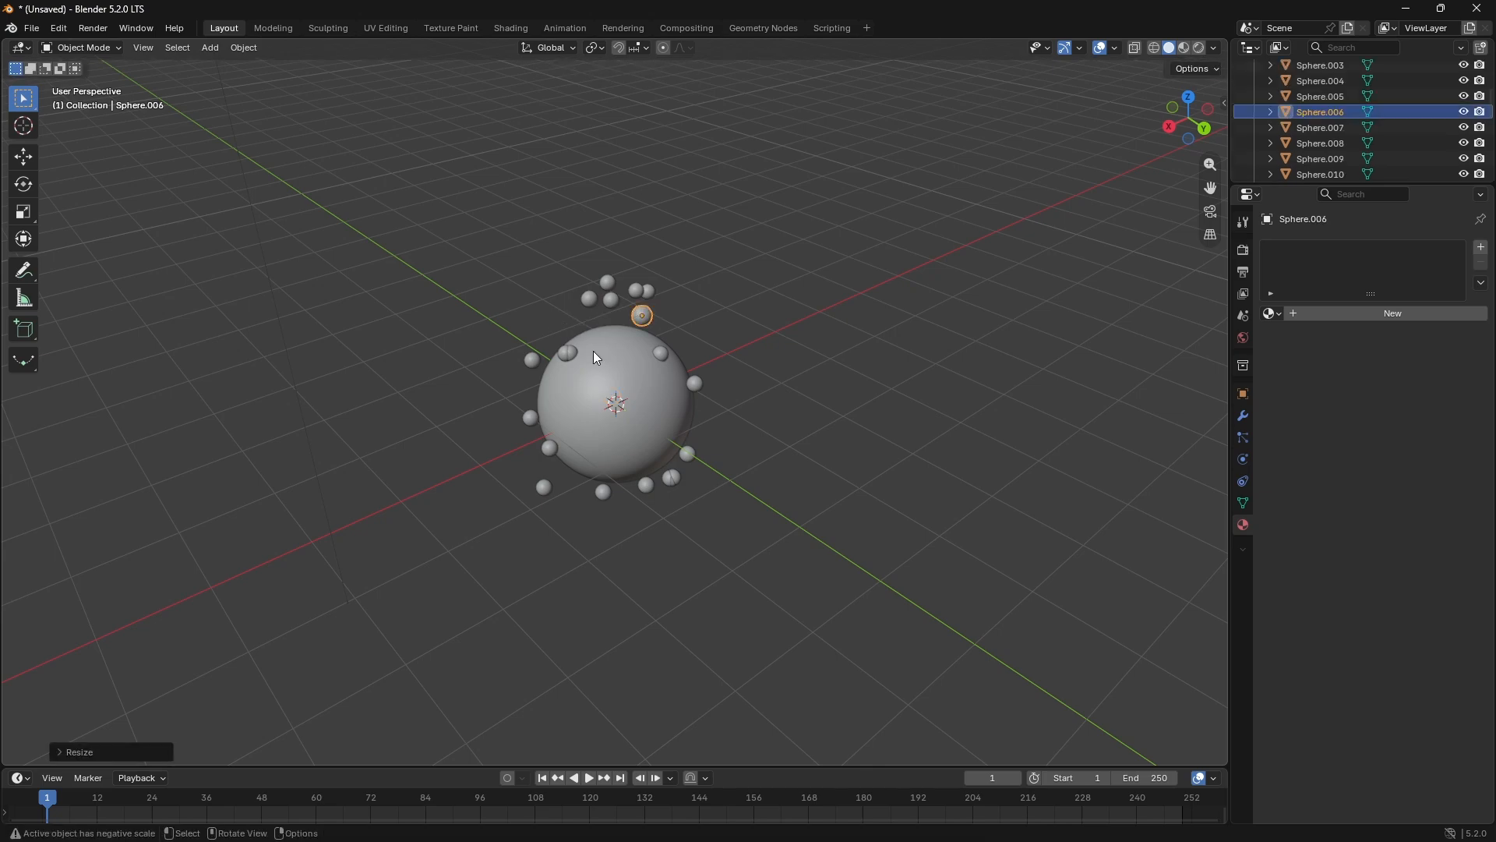
pyautogui.click(537, 355)
pyautogui.press('s')
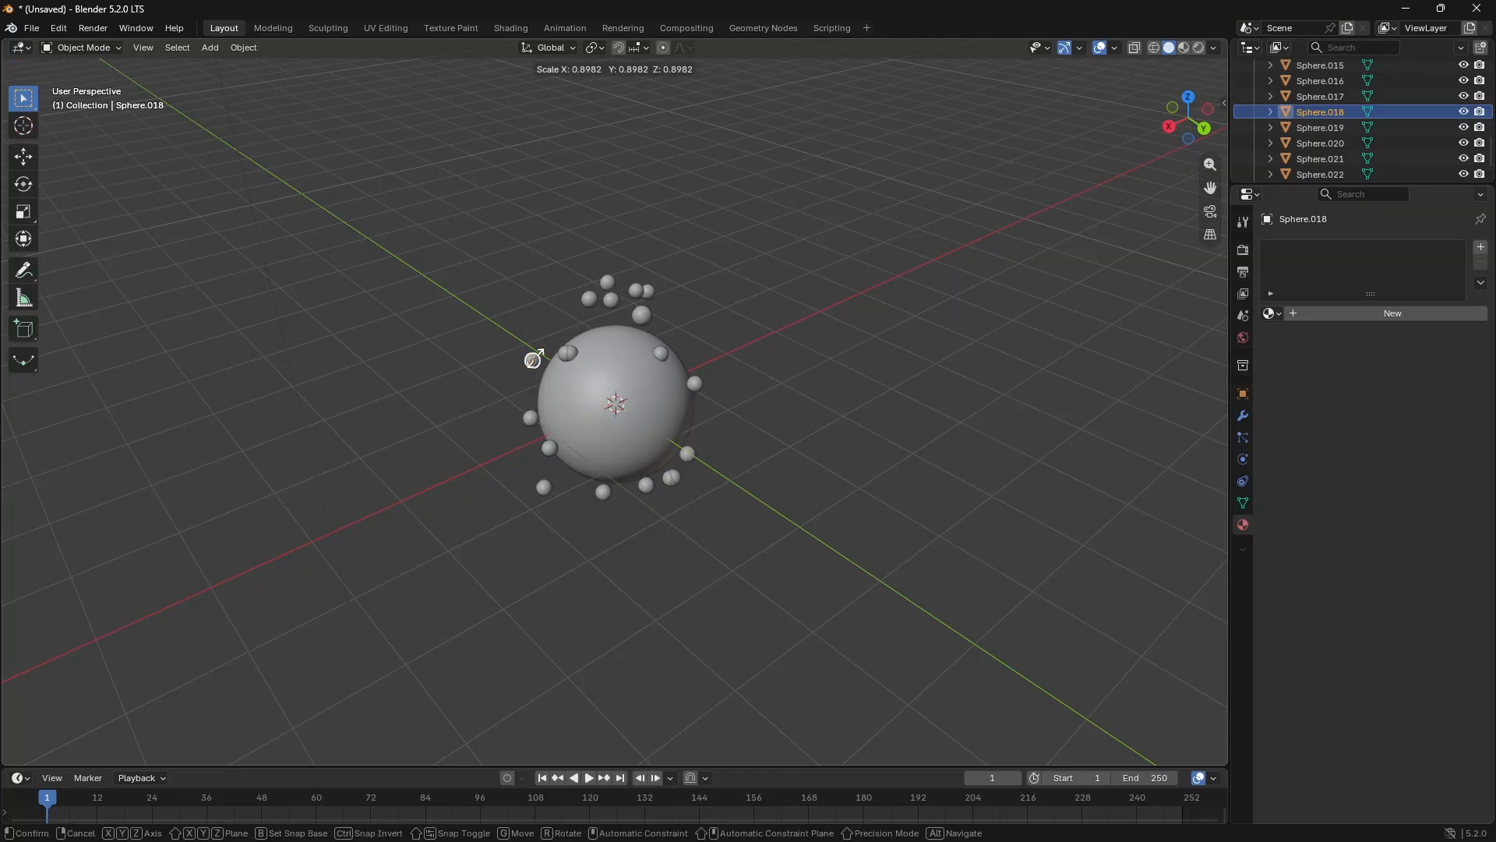
pyautogui.click(535, 365)
pyautogui.click(529, 417)
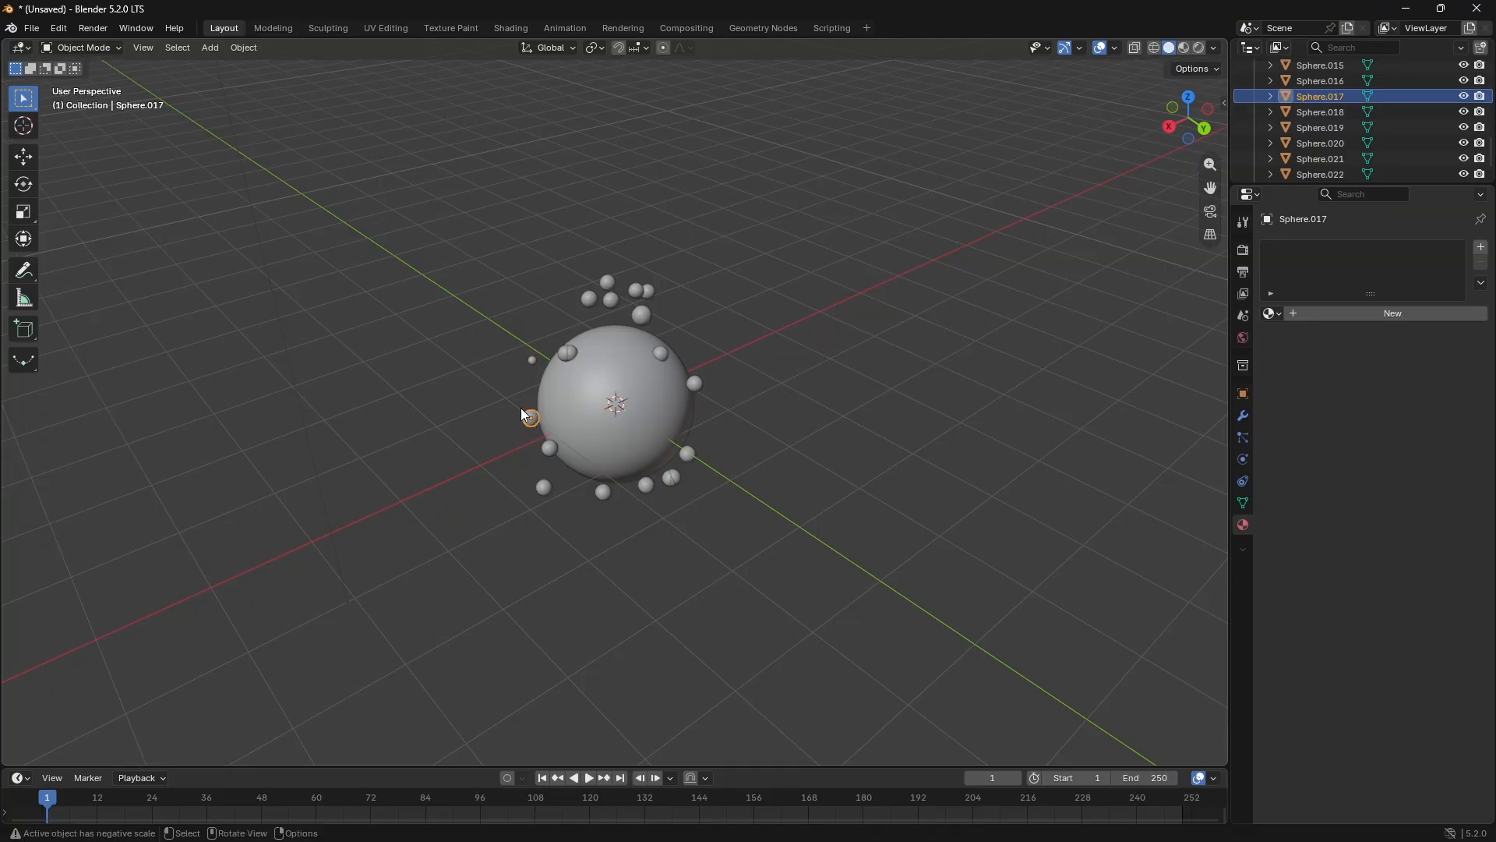
pyautogui.press('s')
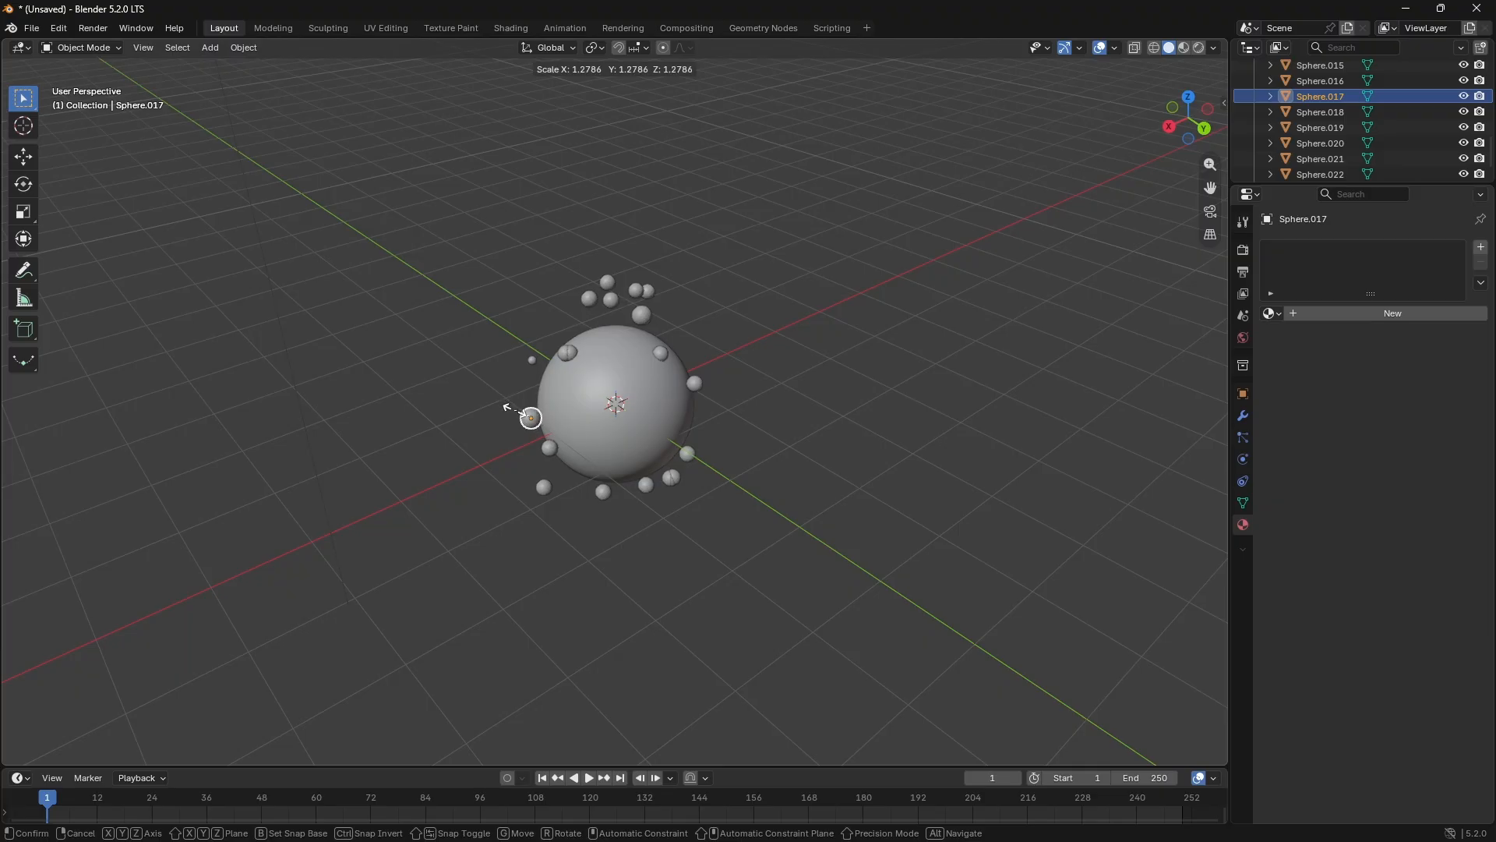
pyautogui.click(522, 421)
pyautogui.click(549, 450)
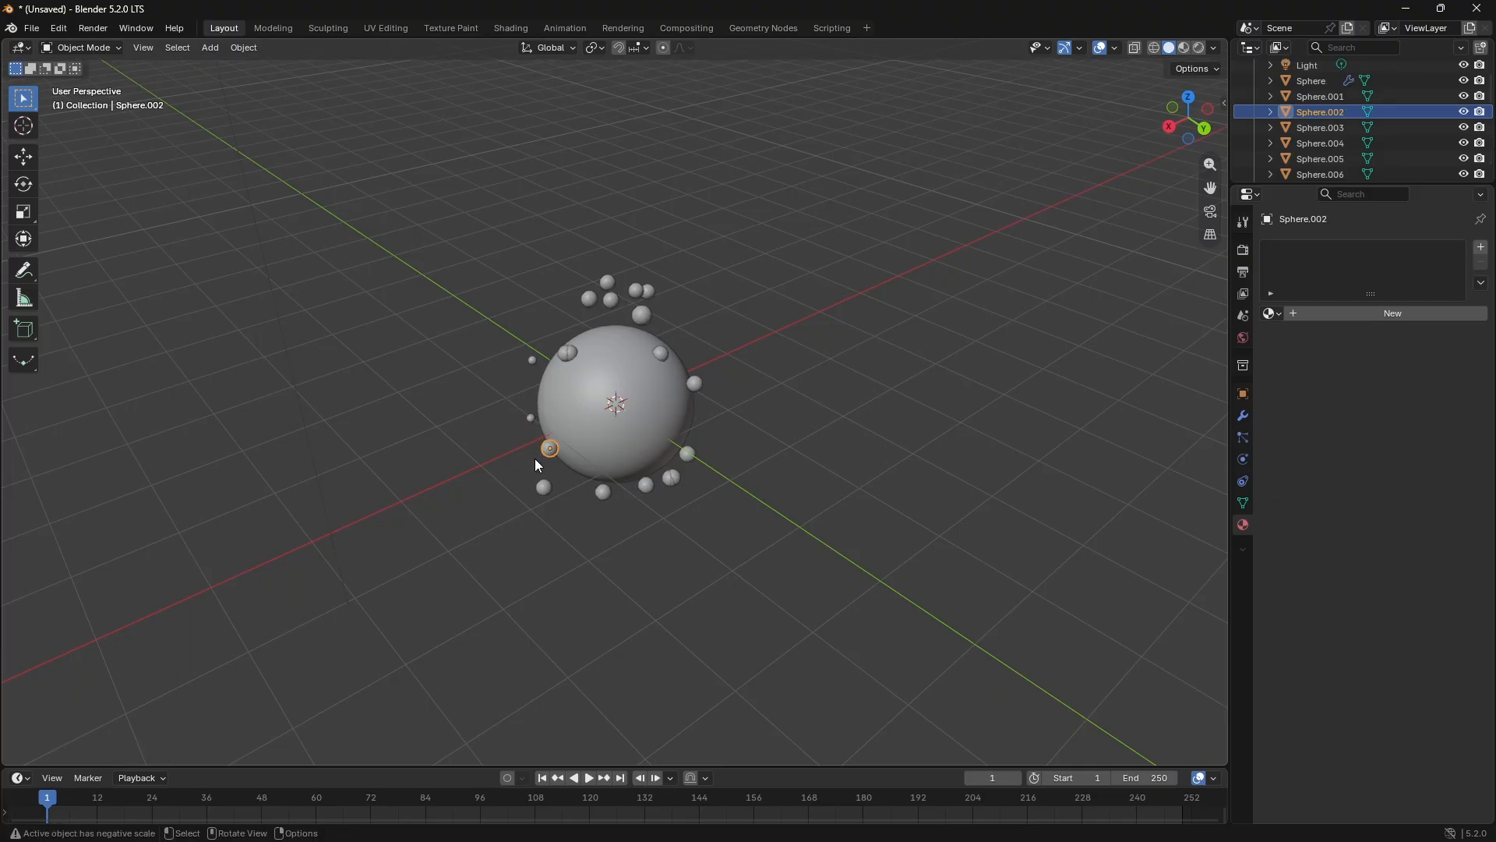
pyautogui.press('s')
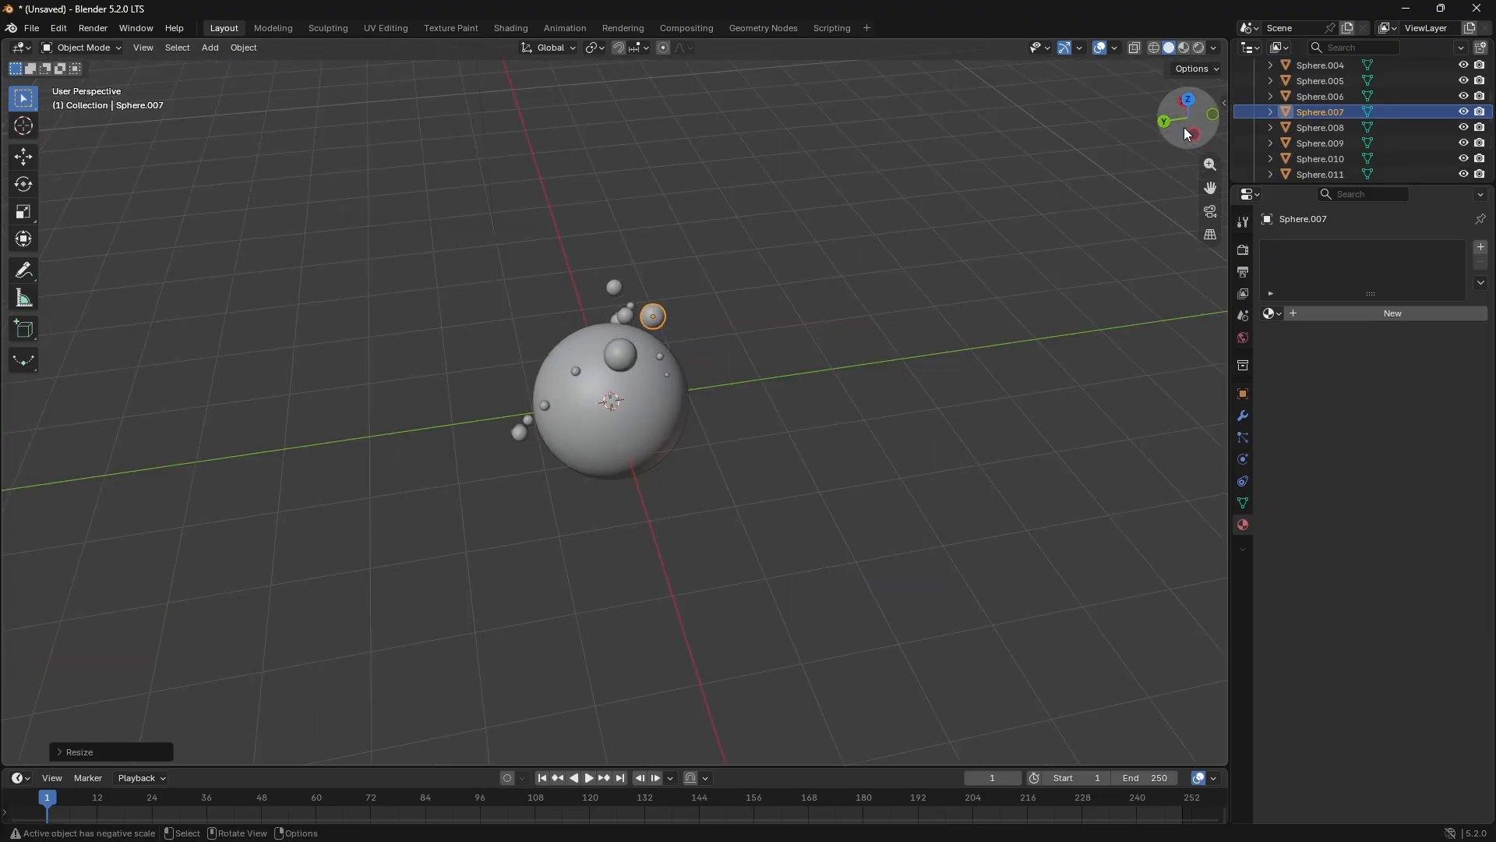
# Step: Select all the small spheres, give them the turquoise material with roughness 0.03 and IOR 1.4, and shade them smooth
pyautogui.moveTo(1186, 117); pyautogui.dragTo(1204, 110)
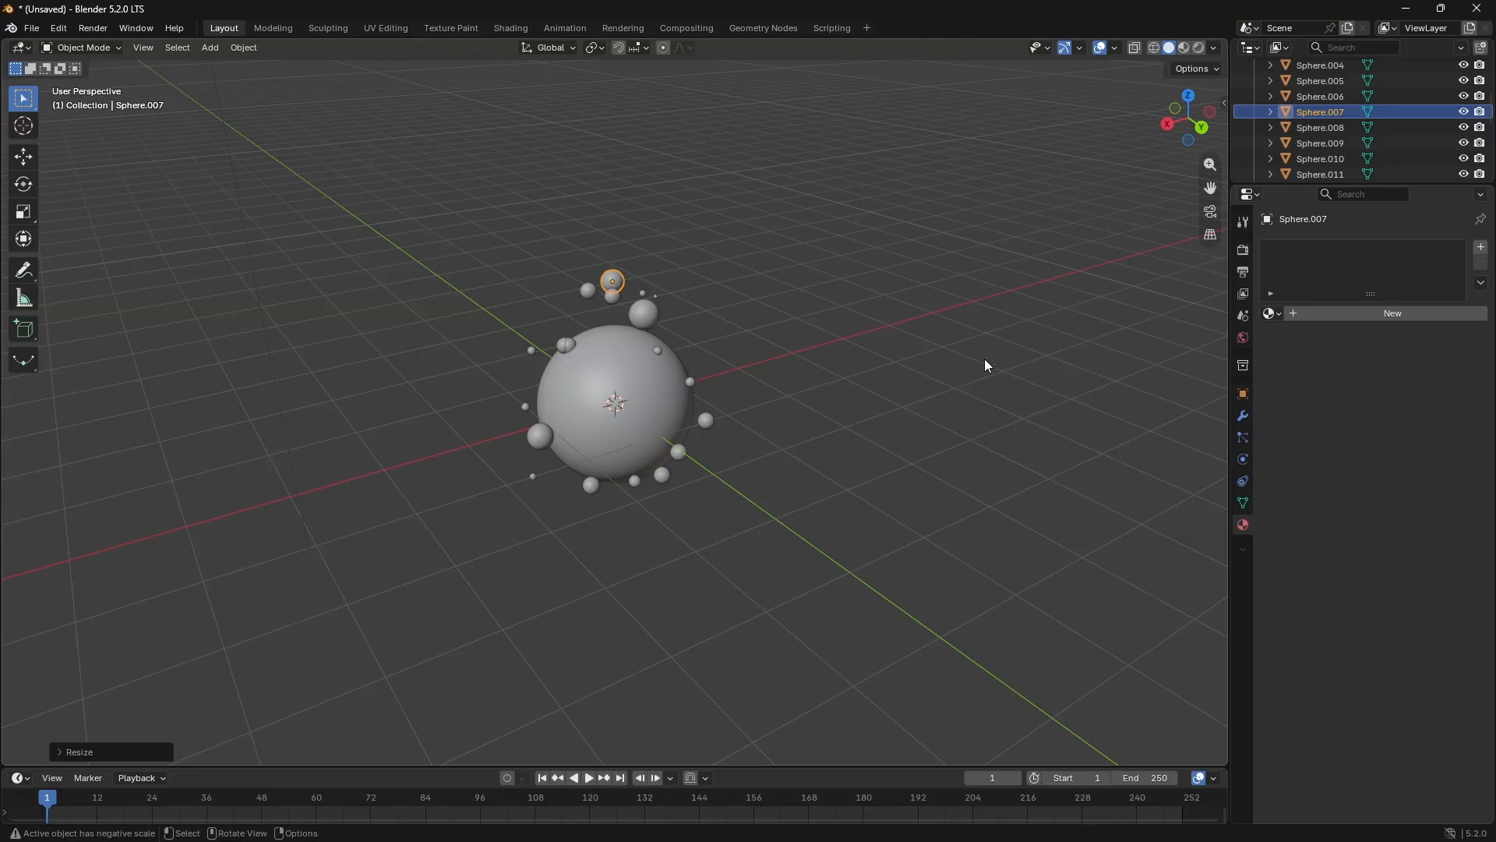
pyautogui.moveTo(745, 210); pyautogui.dragTo(494, 334)
pyautogui.click(1010, 195)
pyautogui.moveTo(1179, 141); pyautogui.dragTo(1066, 192)
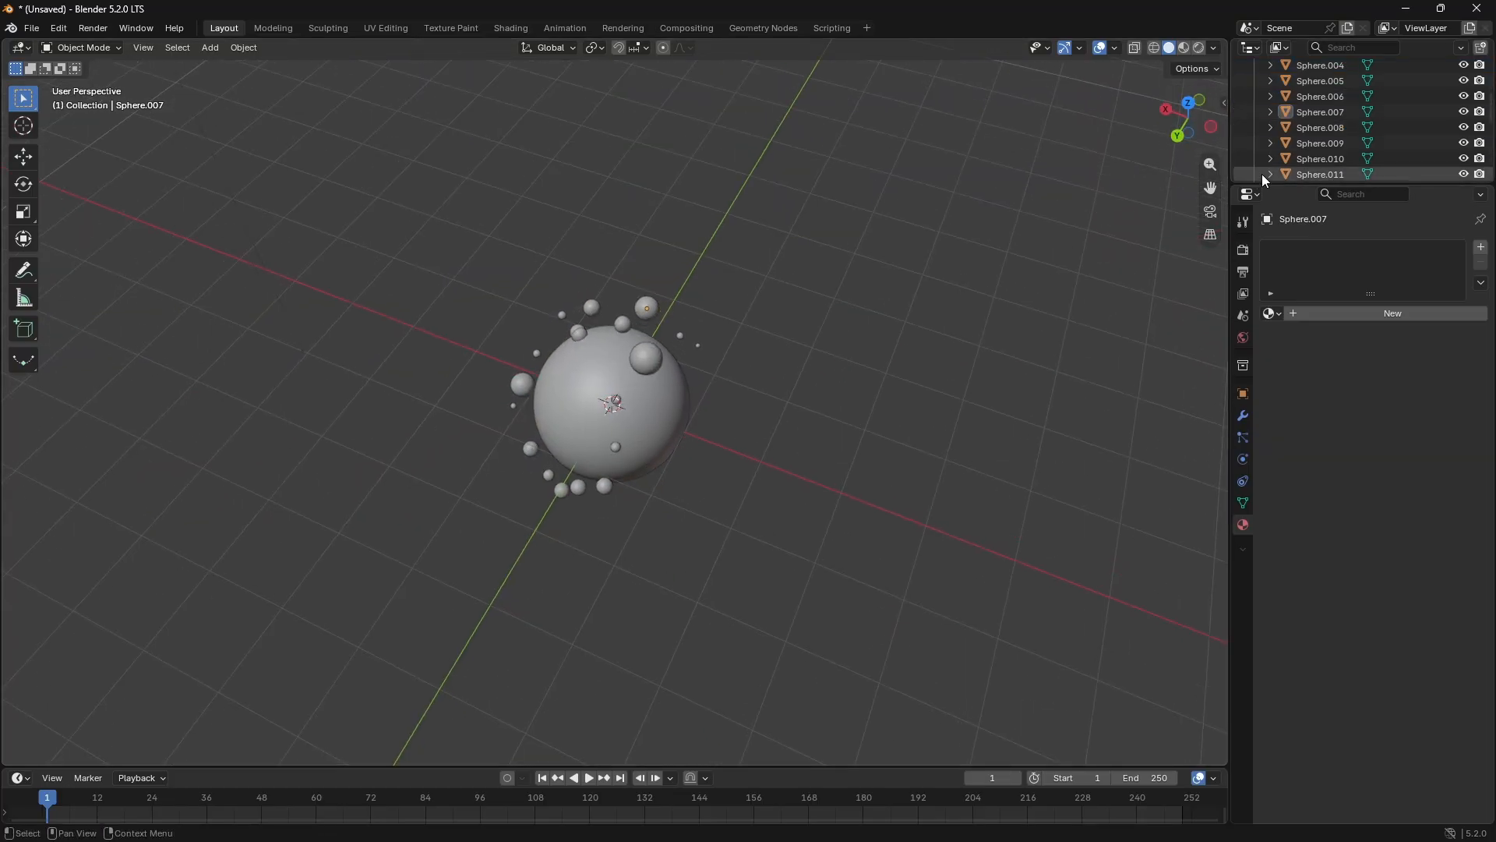
pyautogui.moveTo(1247, 176); pyautogui.dragTo(1373, 67)
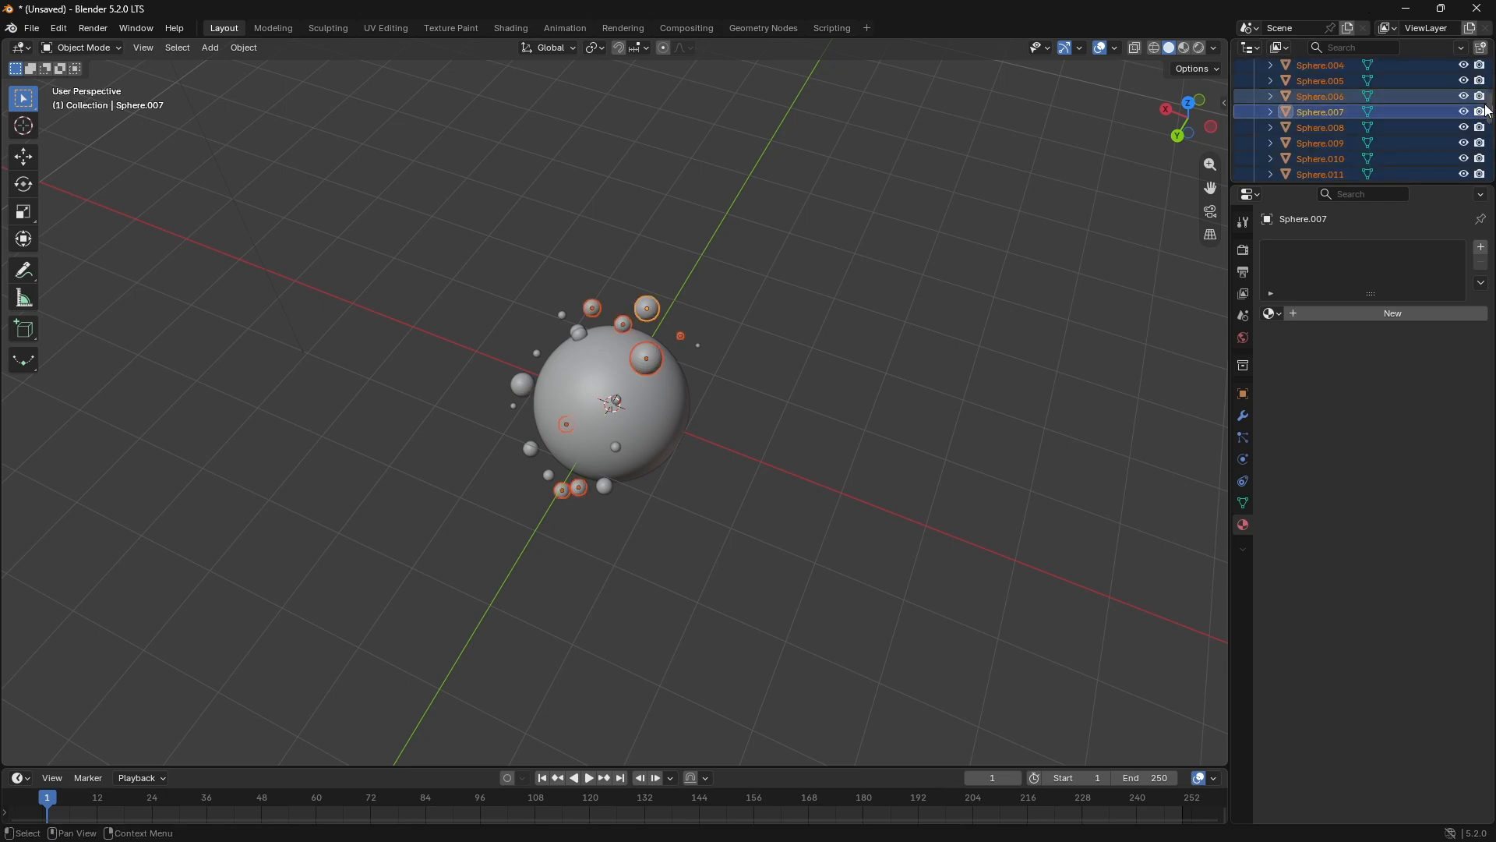
pyautogui.scroll(3, 1331, 119)
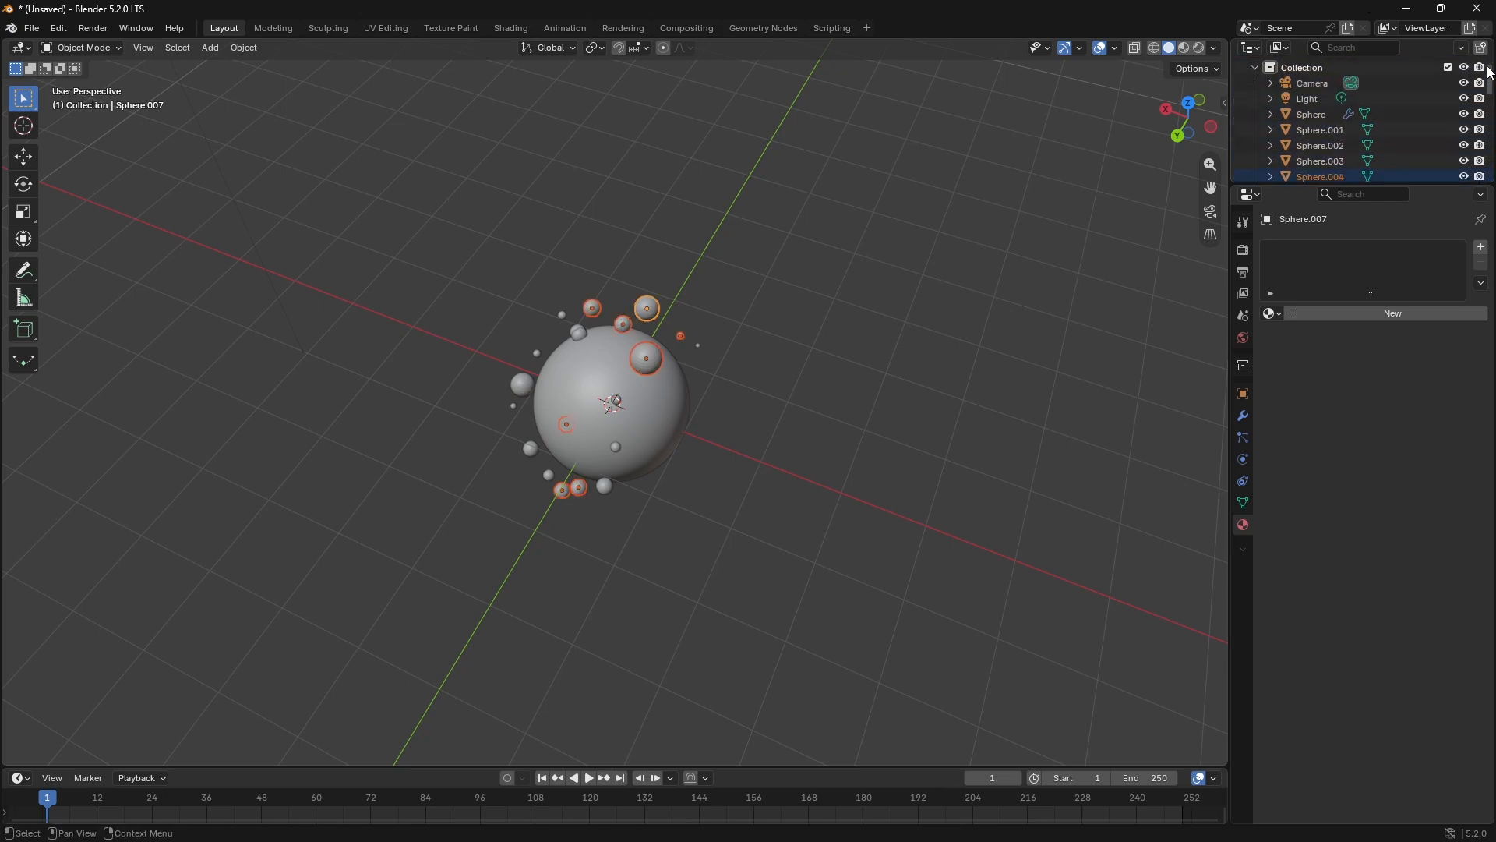
pyautogui.keyDown('shift'); pyautogui.click(1247, 111); pyautogui.keyUp('shift')
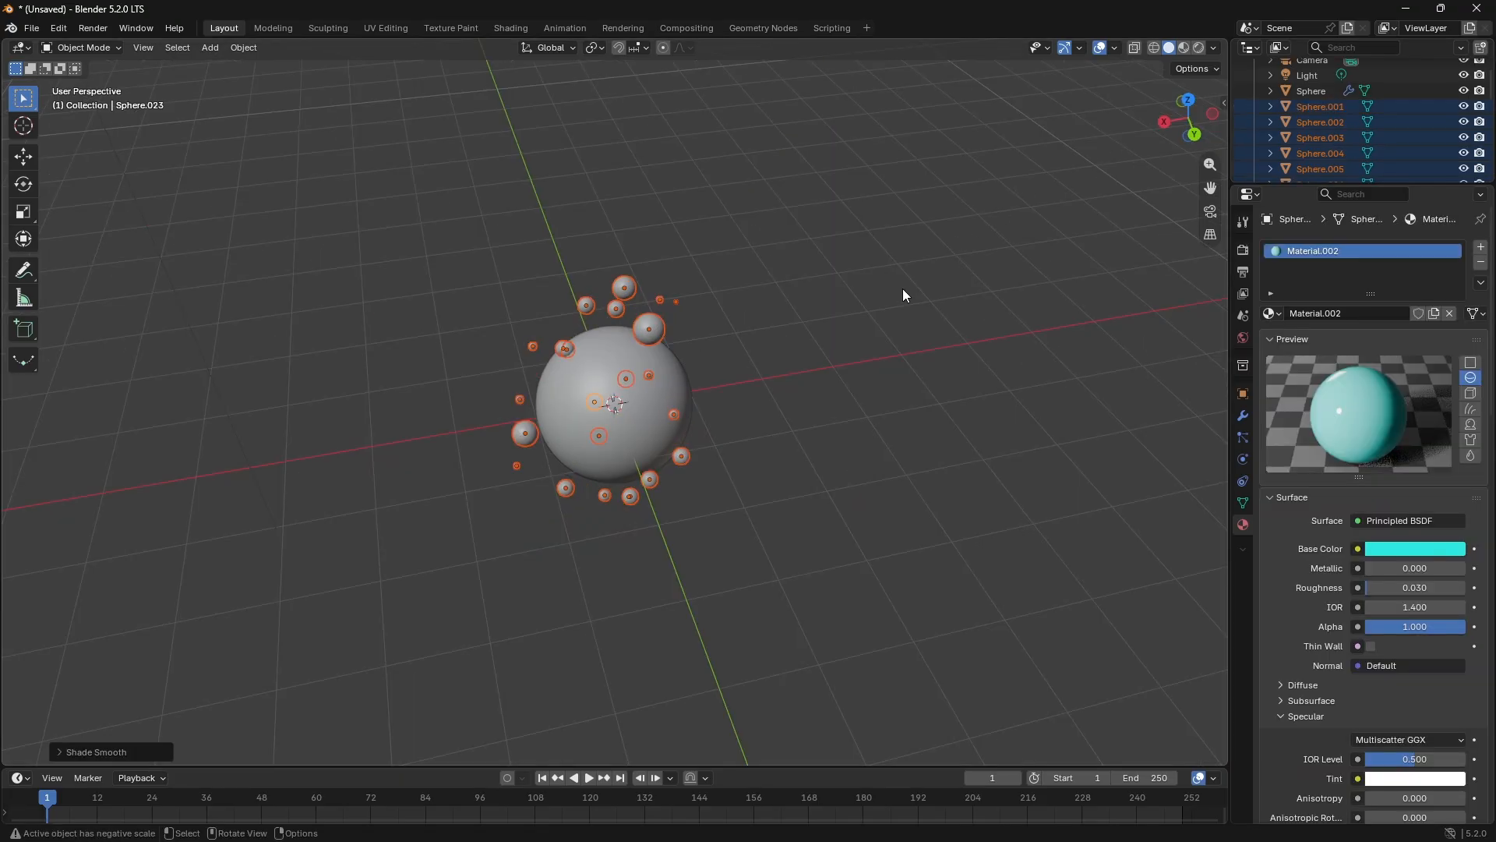
pyautogui.click(904, 290)
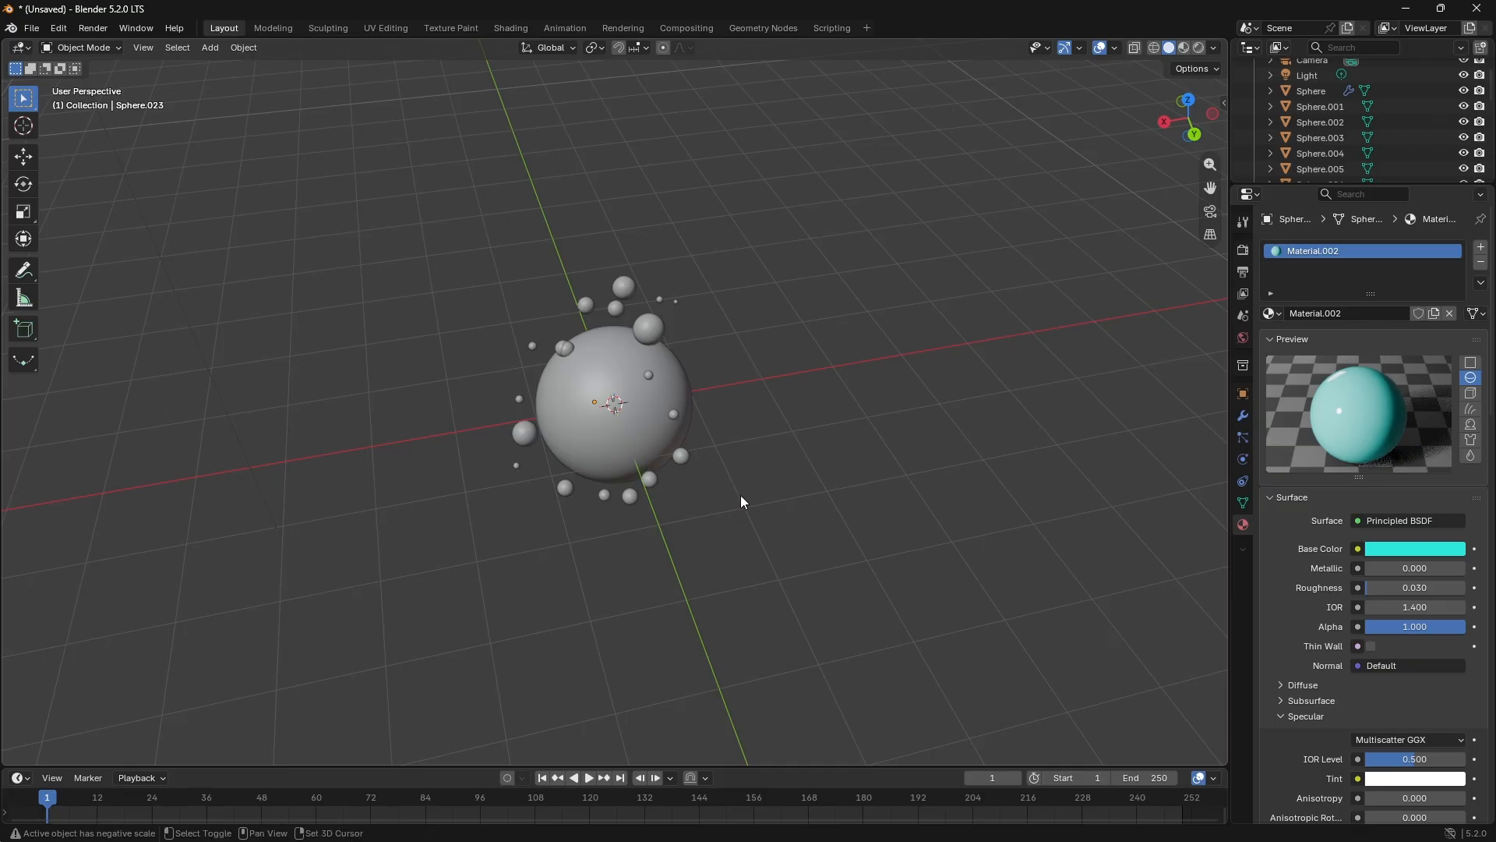
# Step: Add another UV sphere, move it well clear of the cluster near the X axis, and scale it down to a tiny bead
pyautogui.hotkey('shift', 'a')
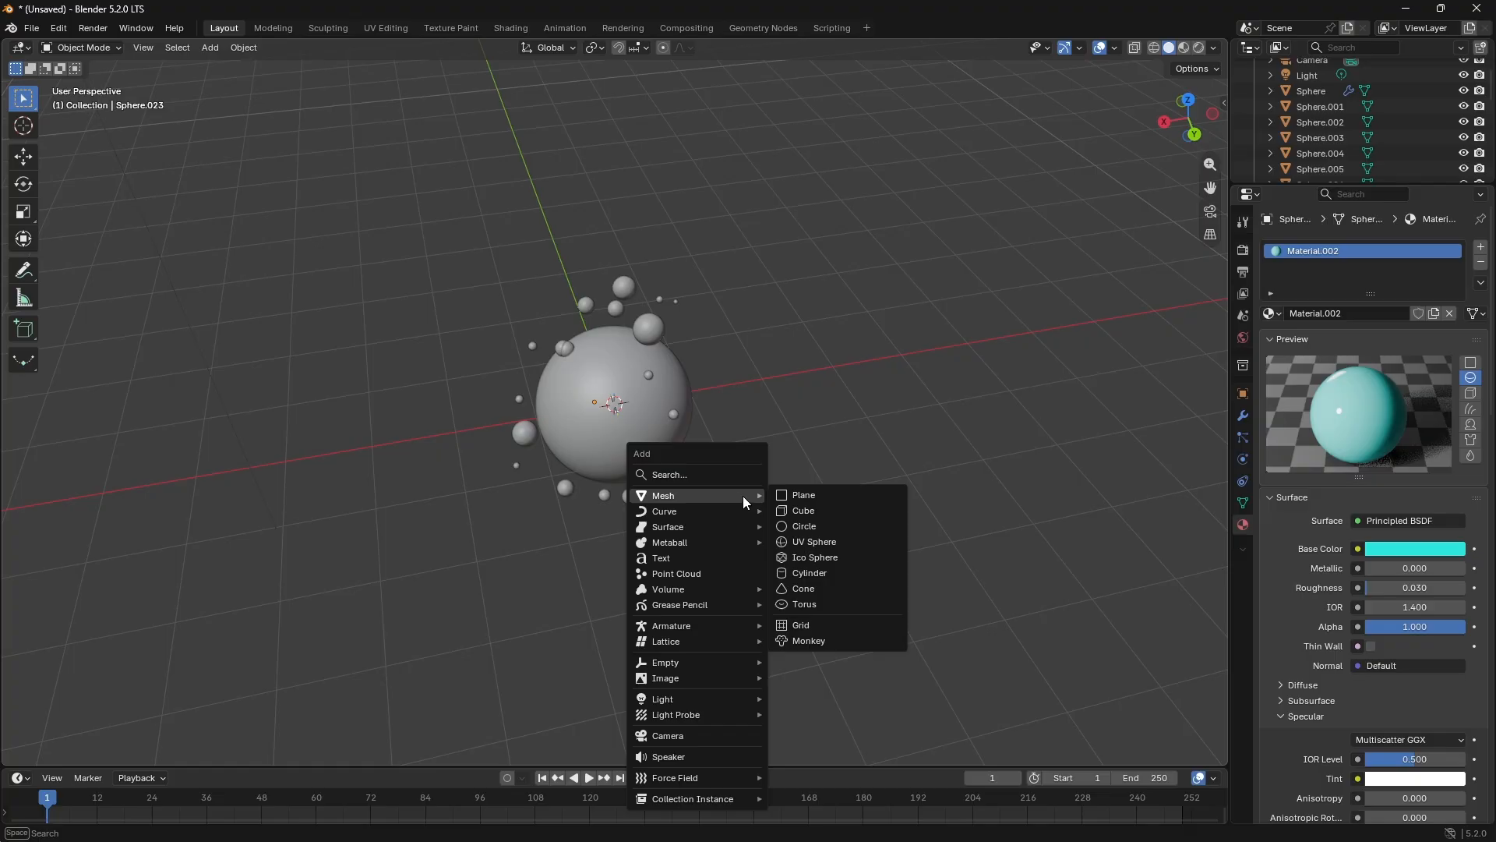
pyautogui.click(818, 541)
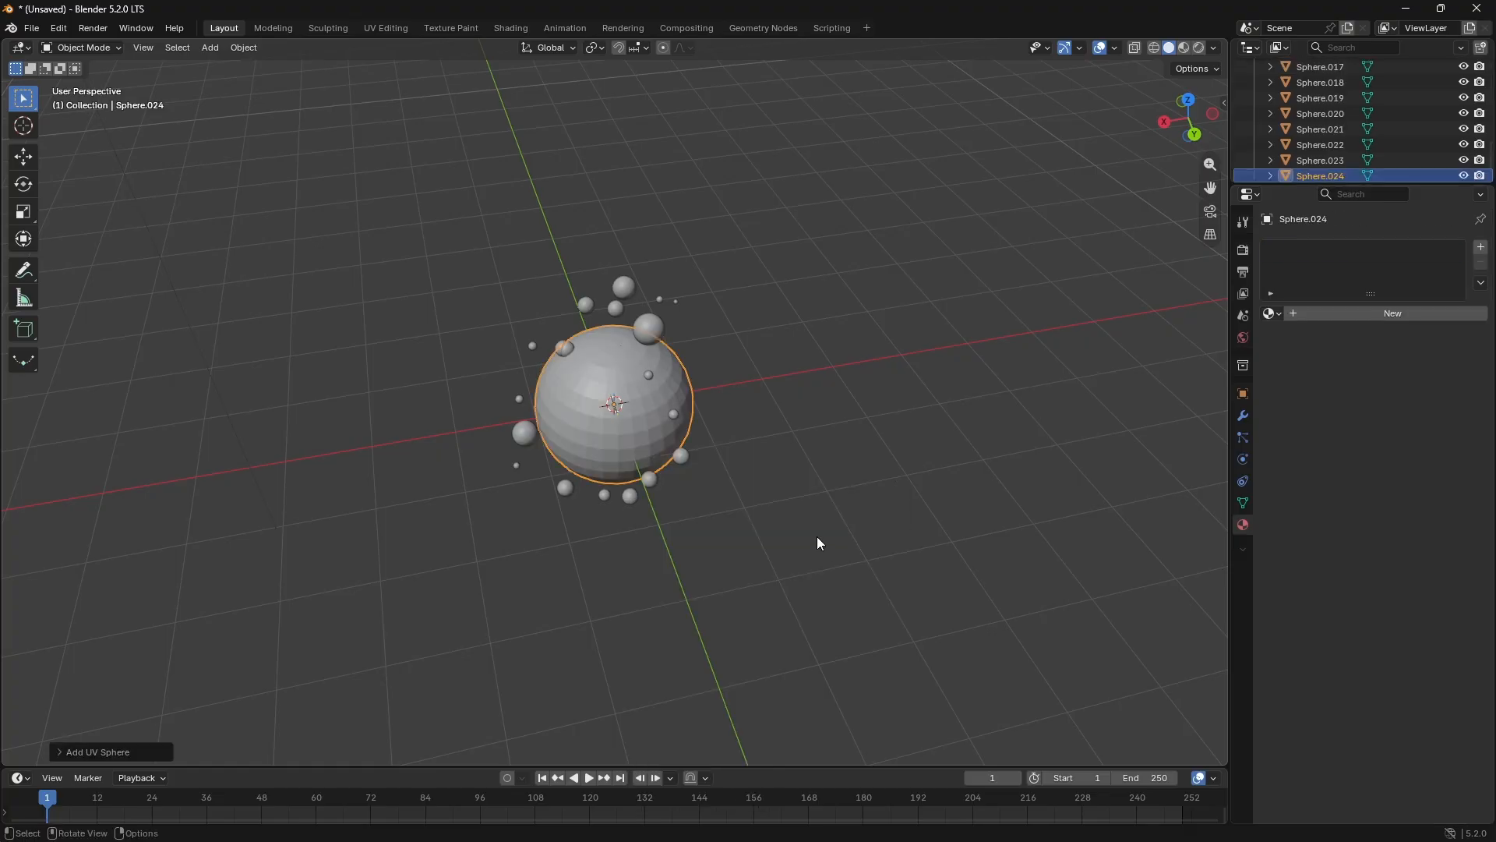
pyautogui.press('g')
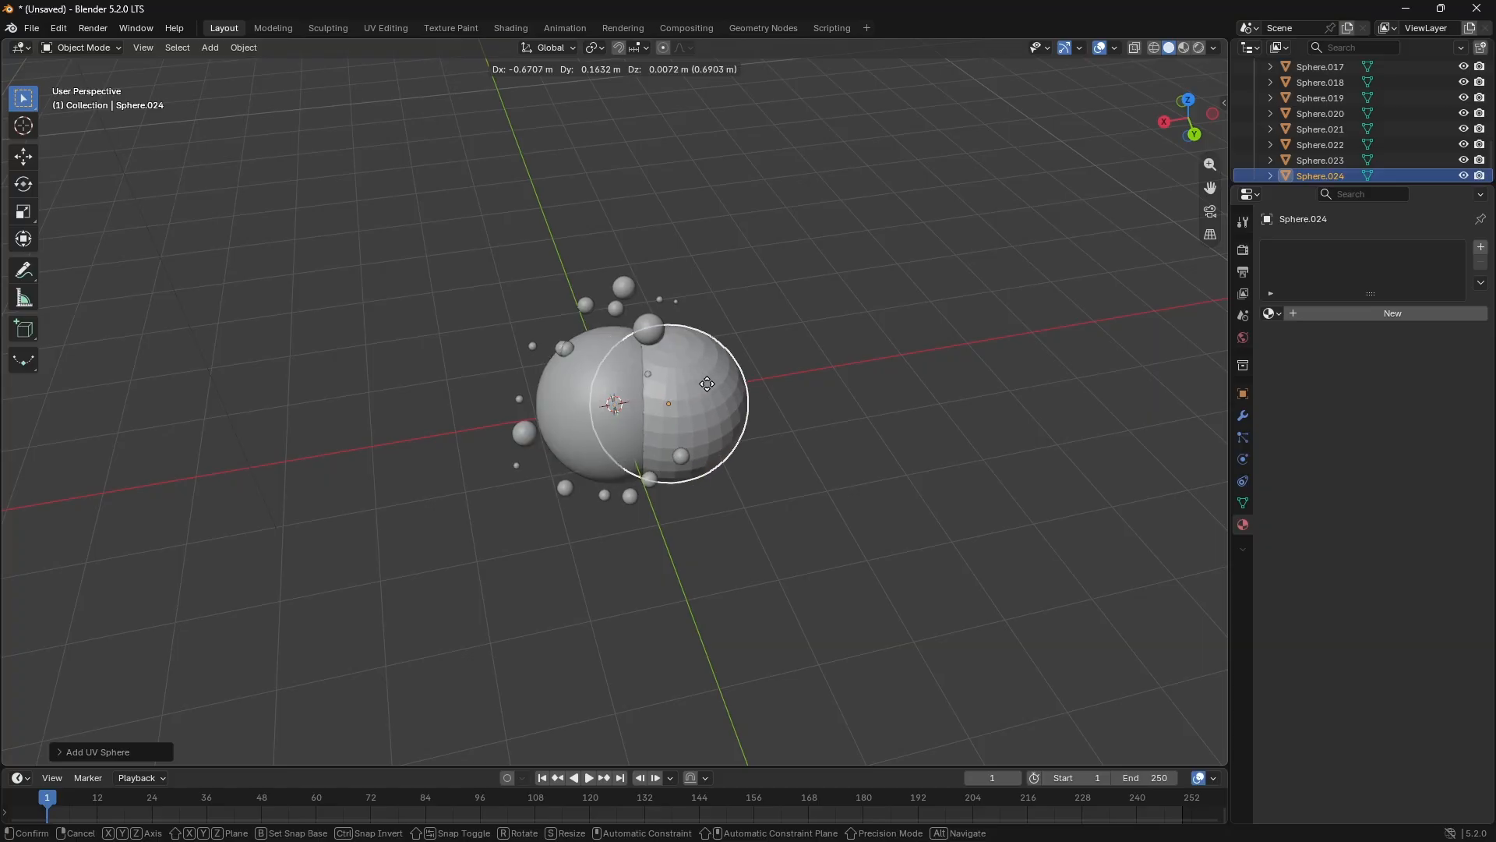
pyautogui.click(975, 391)
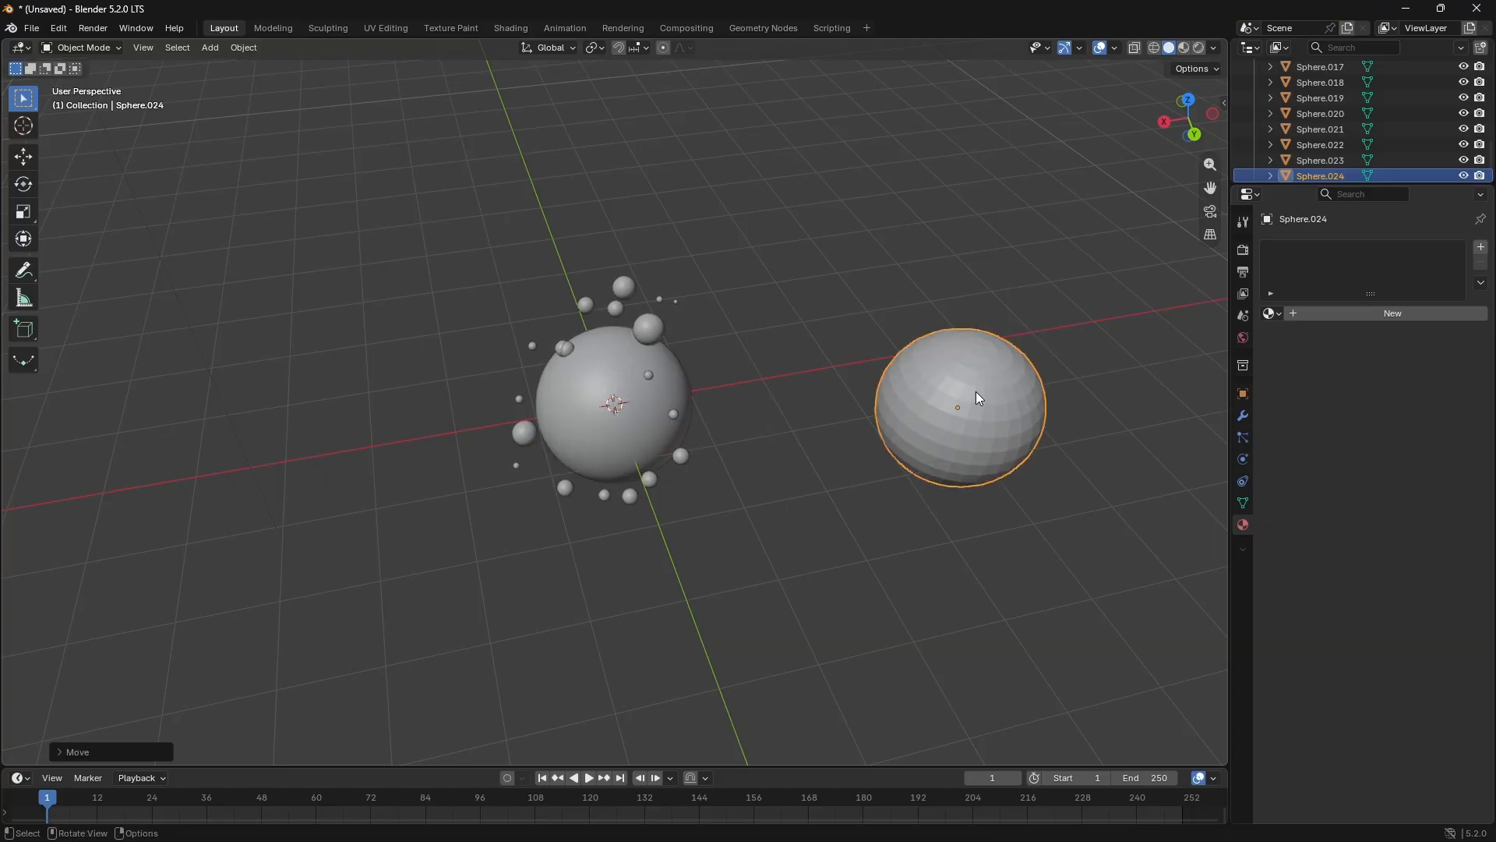
pyautogui.press('s')
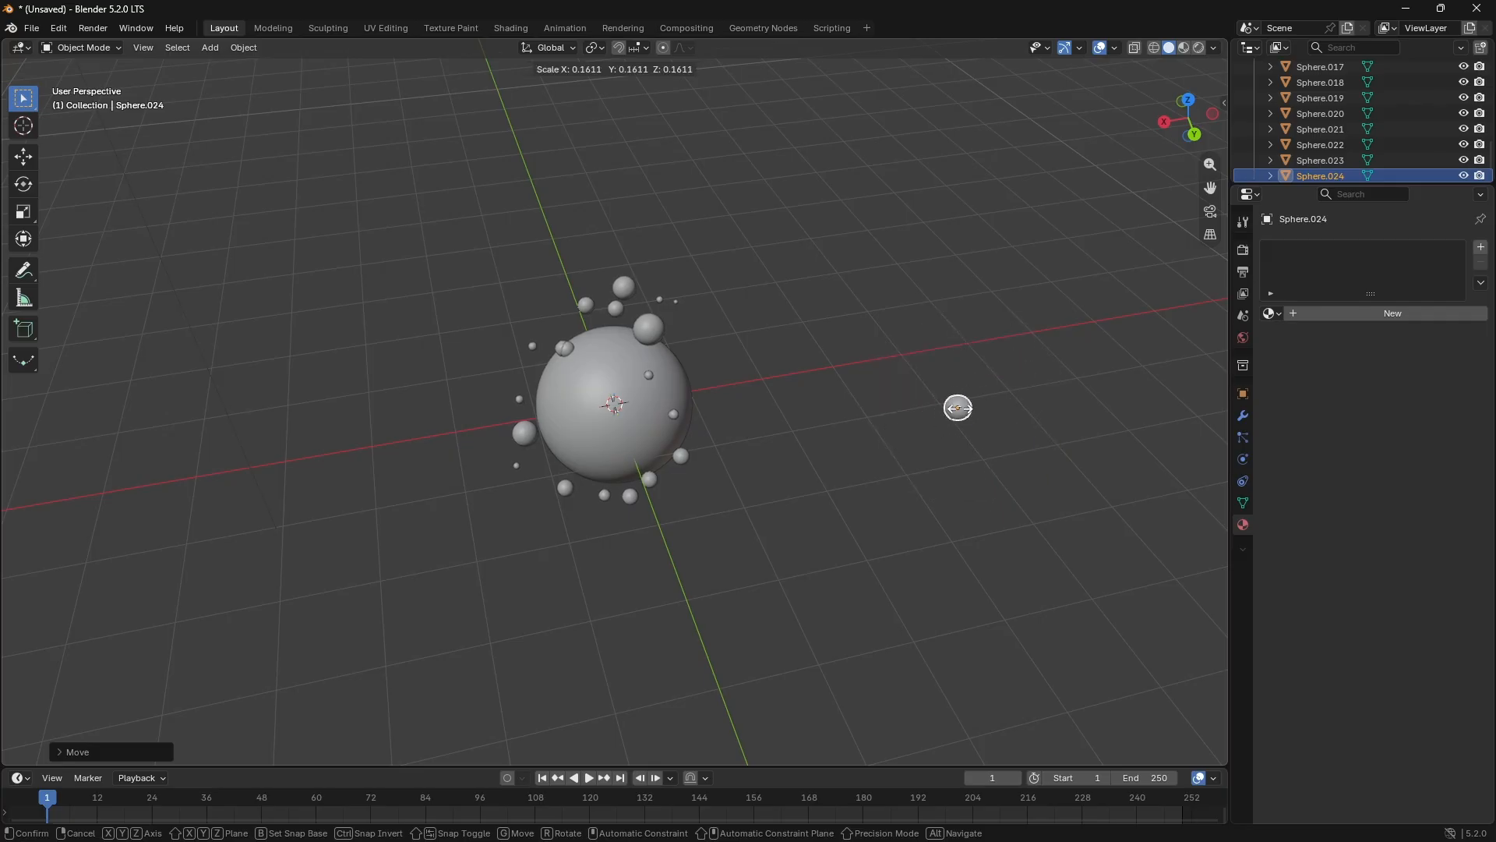
pyautogui.click(957, 407)
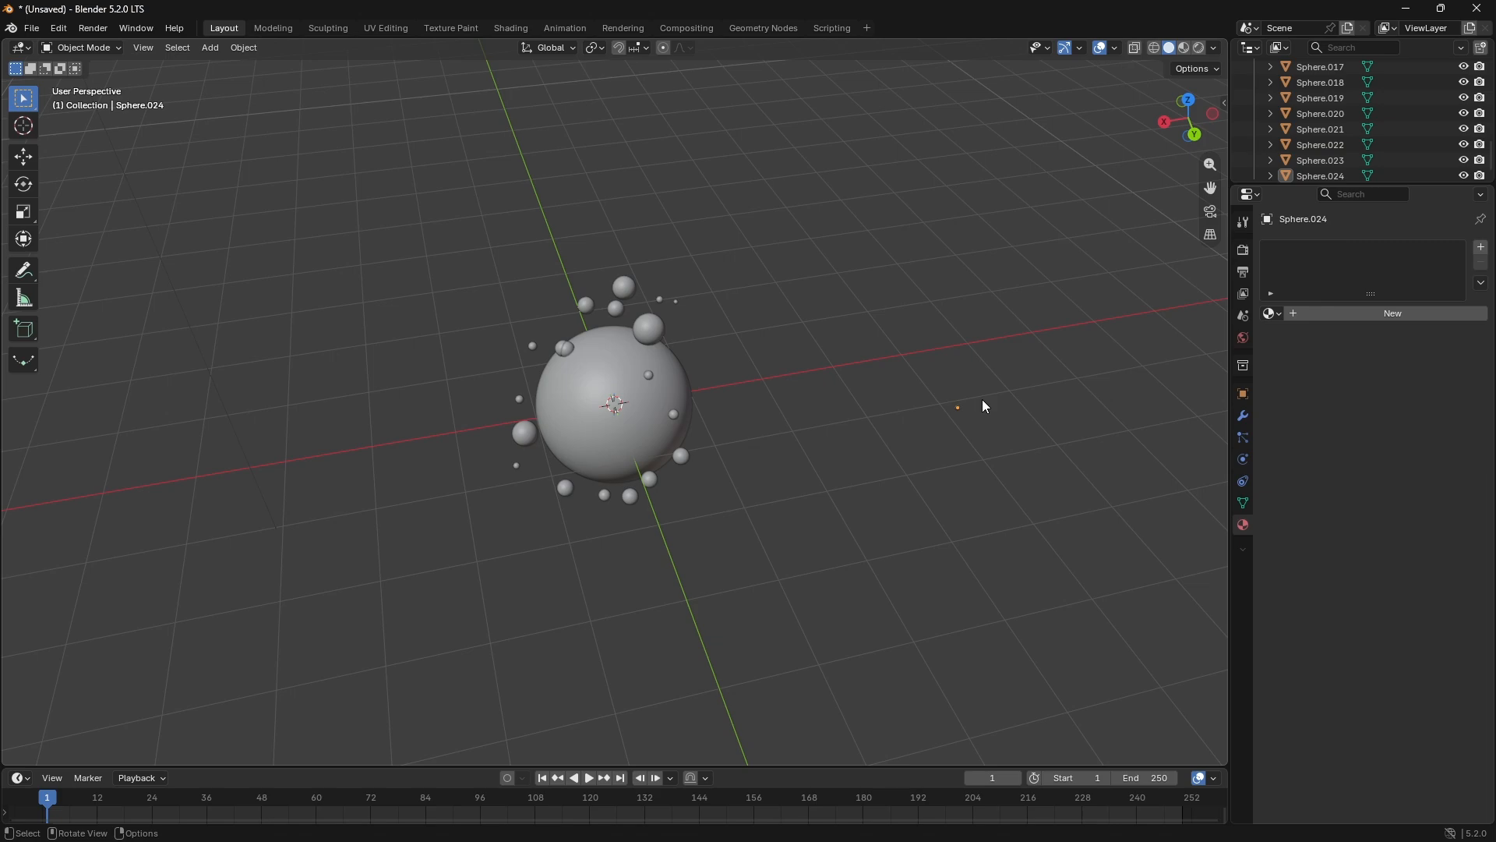
# Step: Stretch the tiny bead beside the cluster along the Z axis by a factor of about 3.5
pyautogui.moveTo(1210, 165); pyautogui.dragTo(692, 149)
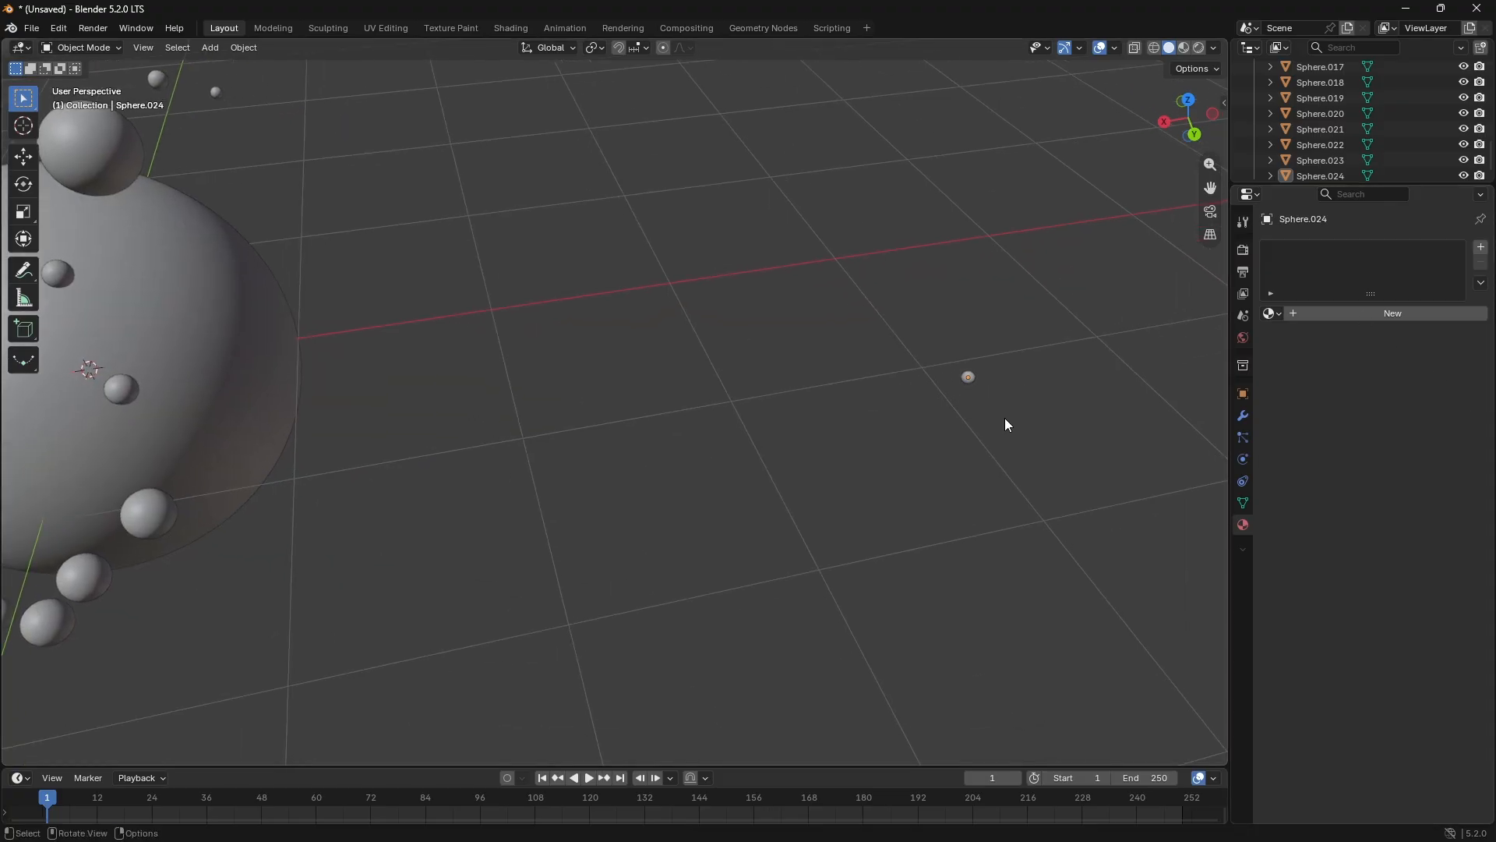
pyautogui.click(969, 380)
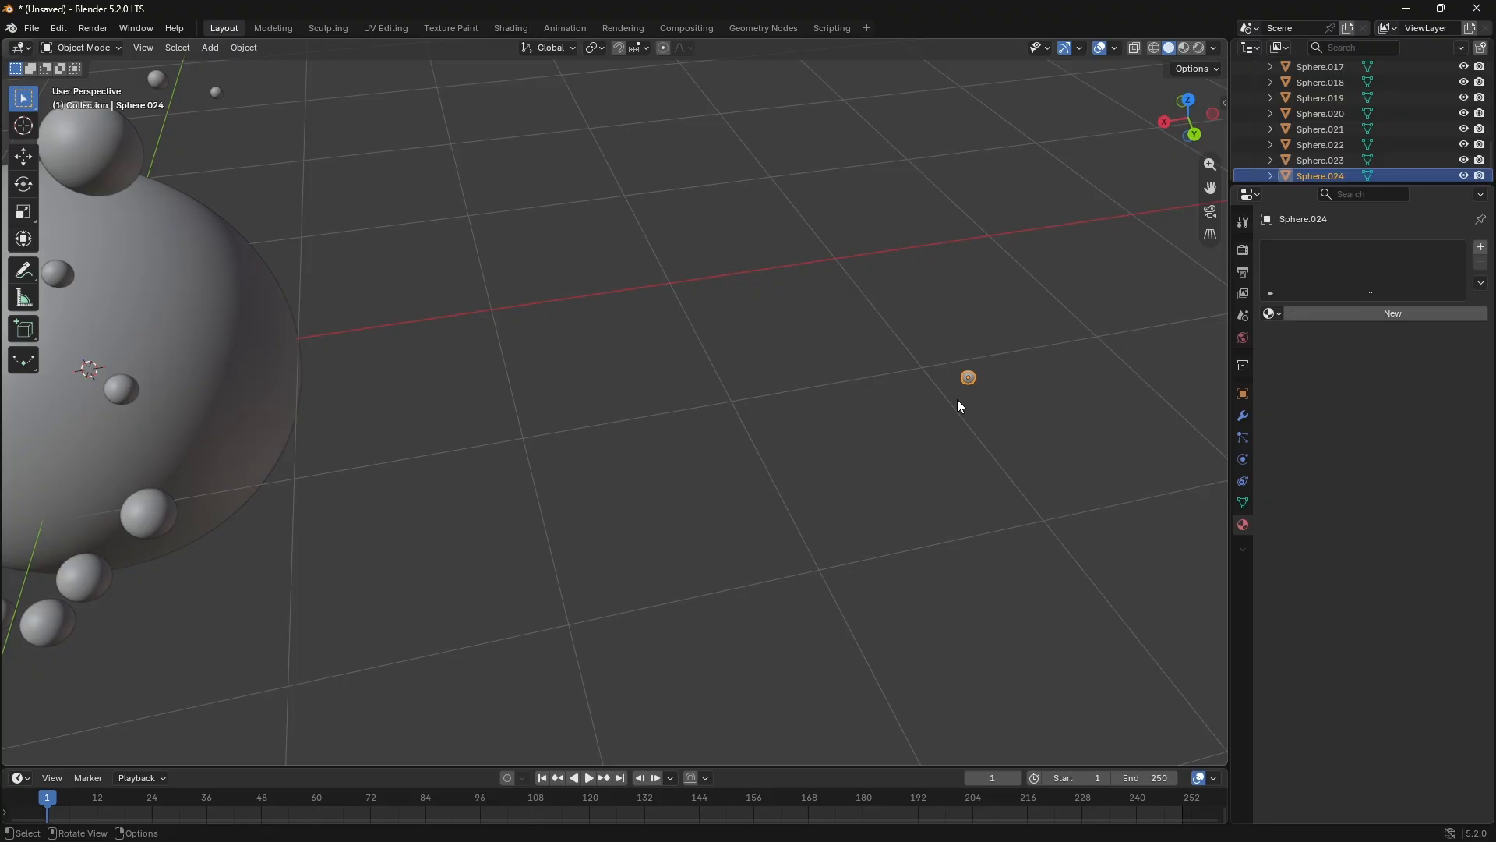
pyautogui.press('s')
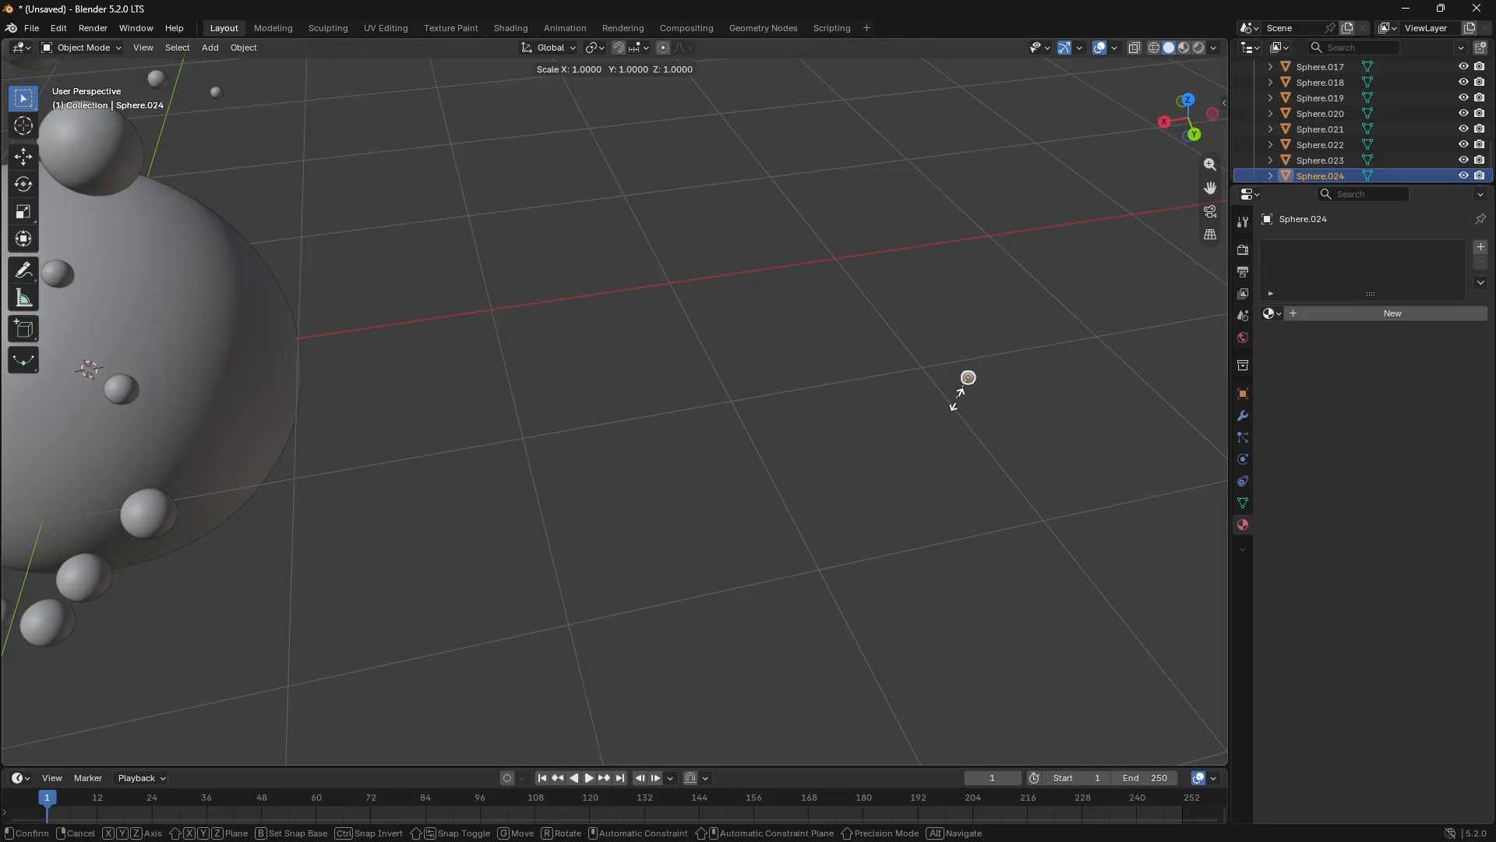
pyautogui.press('z')
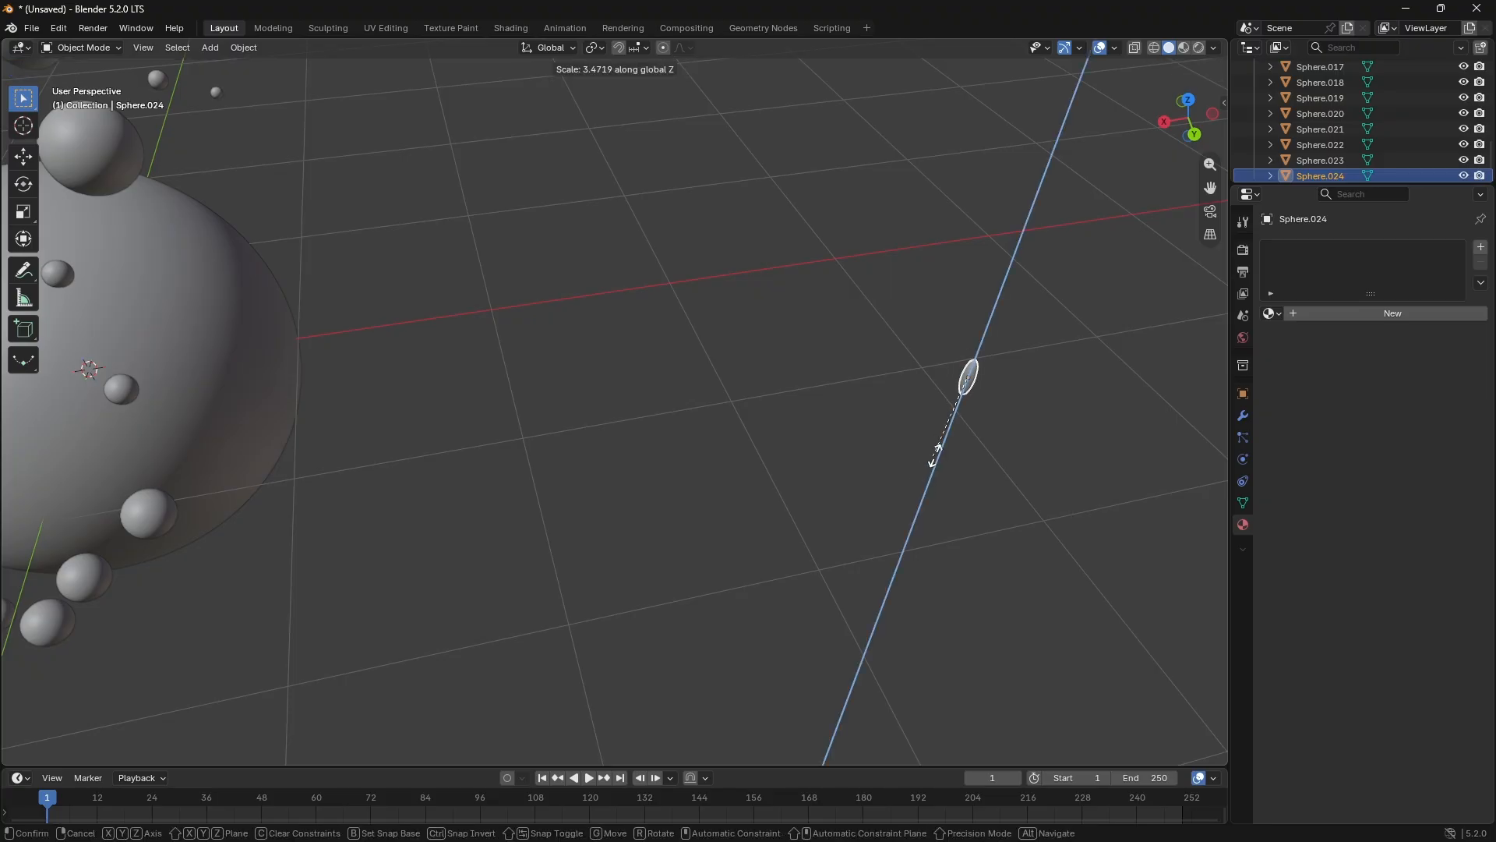
pyautogui.click(933, 461)
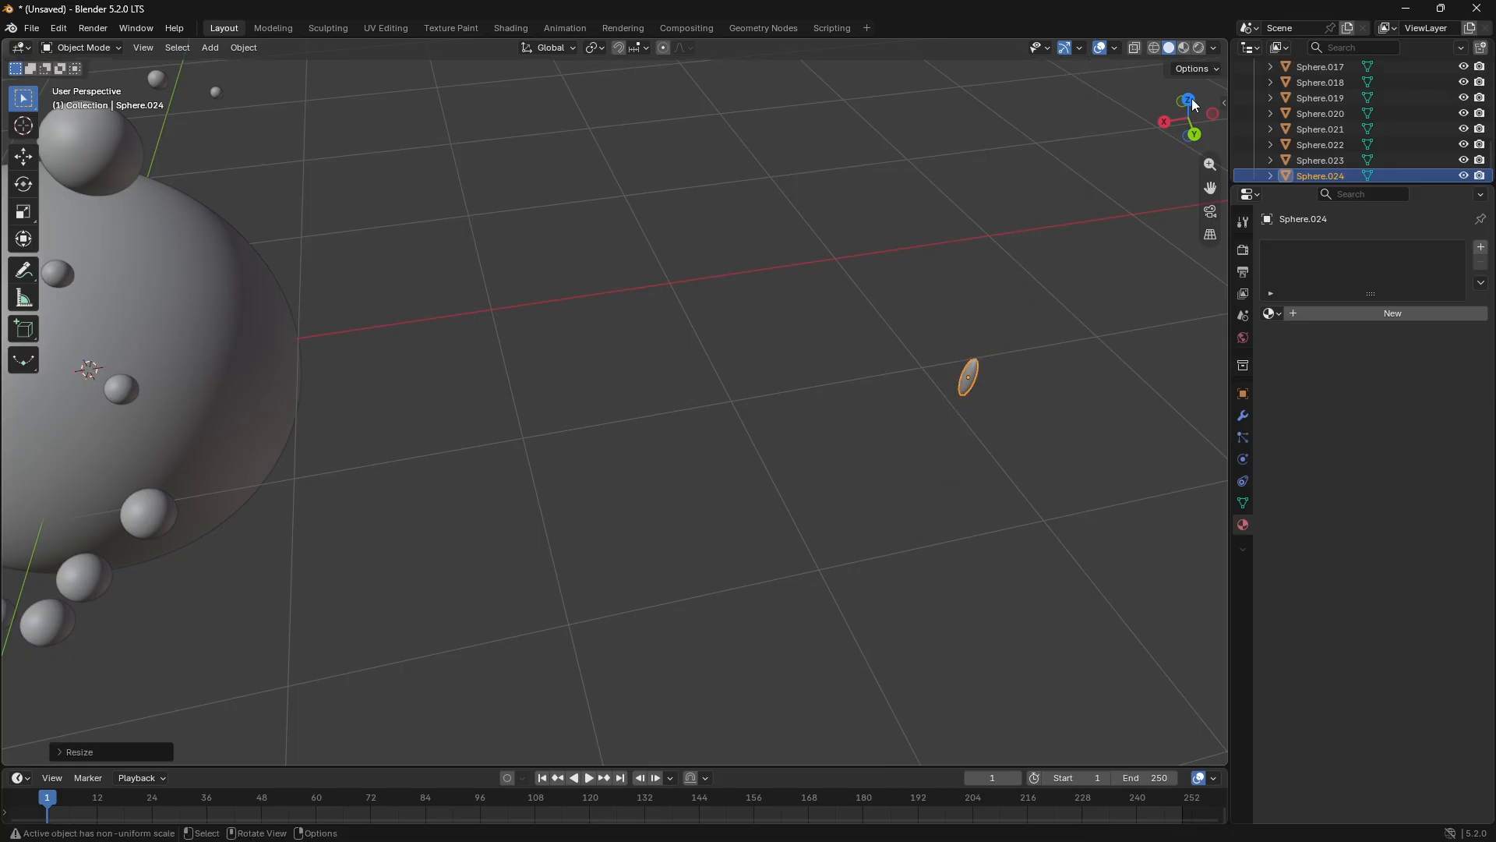
pyautogui.moveTo(1186, 118)
pyautogui.mouseDown()
pyautogui.moveTo(1158, 126)
pyautogui.moveTo(1173, 108)
pyautogui.mouseUp()
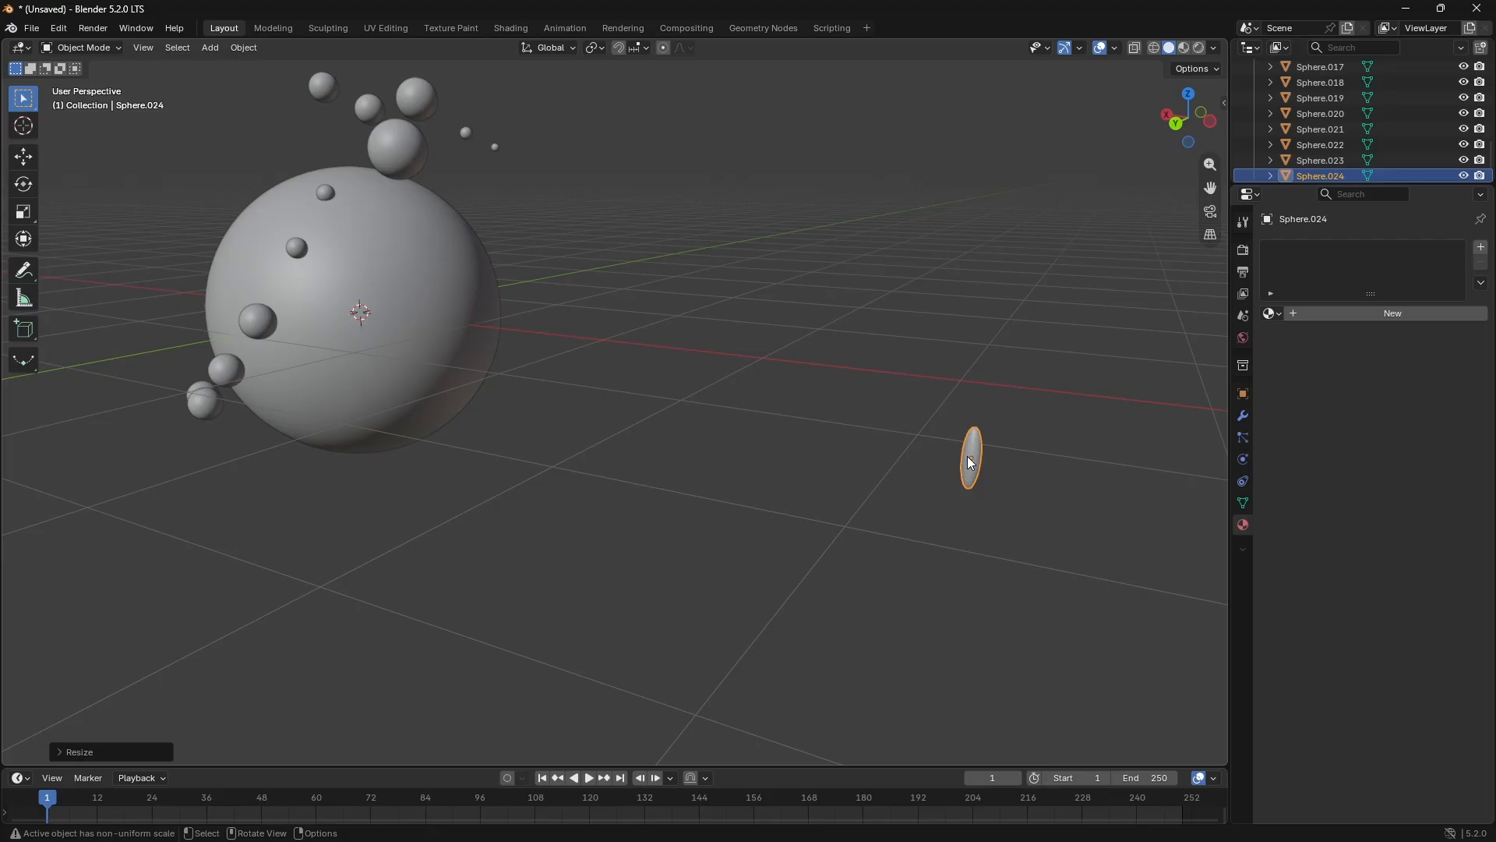
pyautogui.click(968, 459)
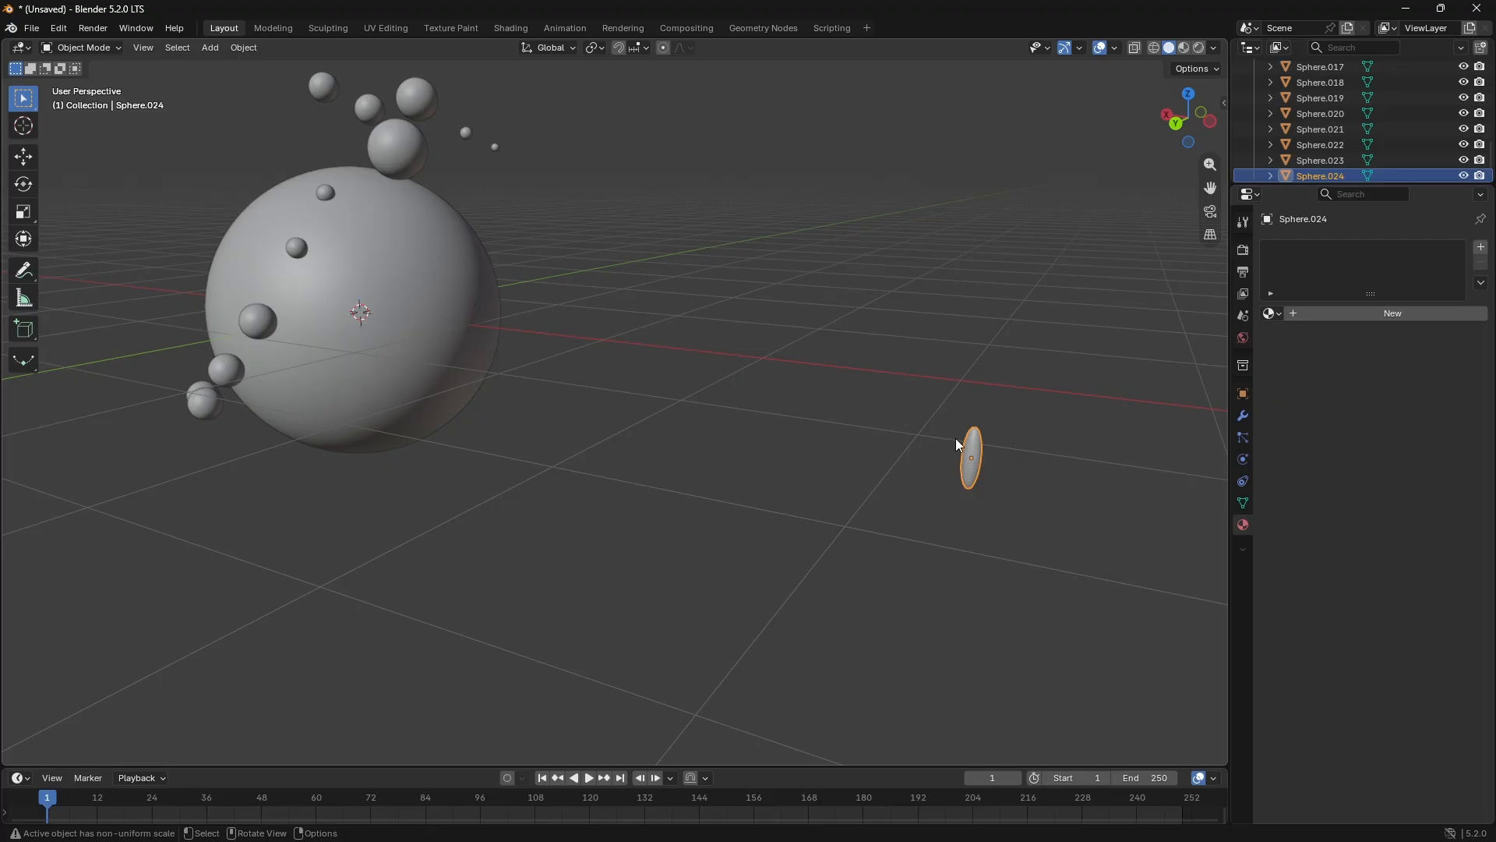
pyautogui.press('Tab')
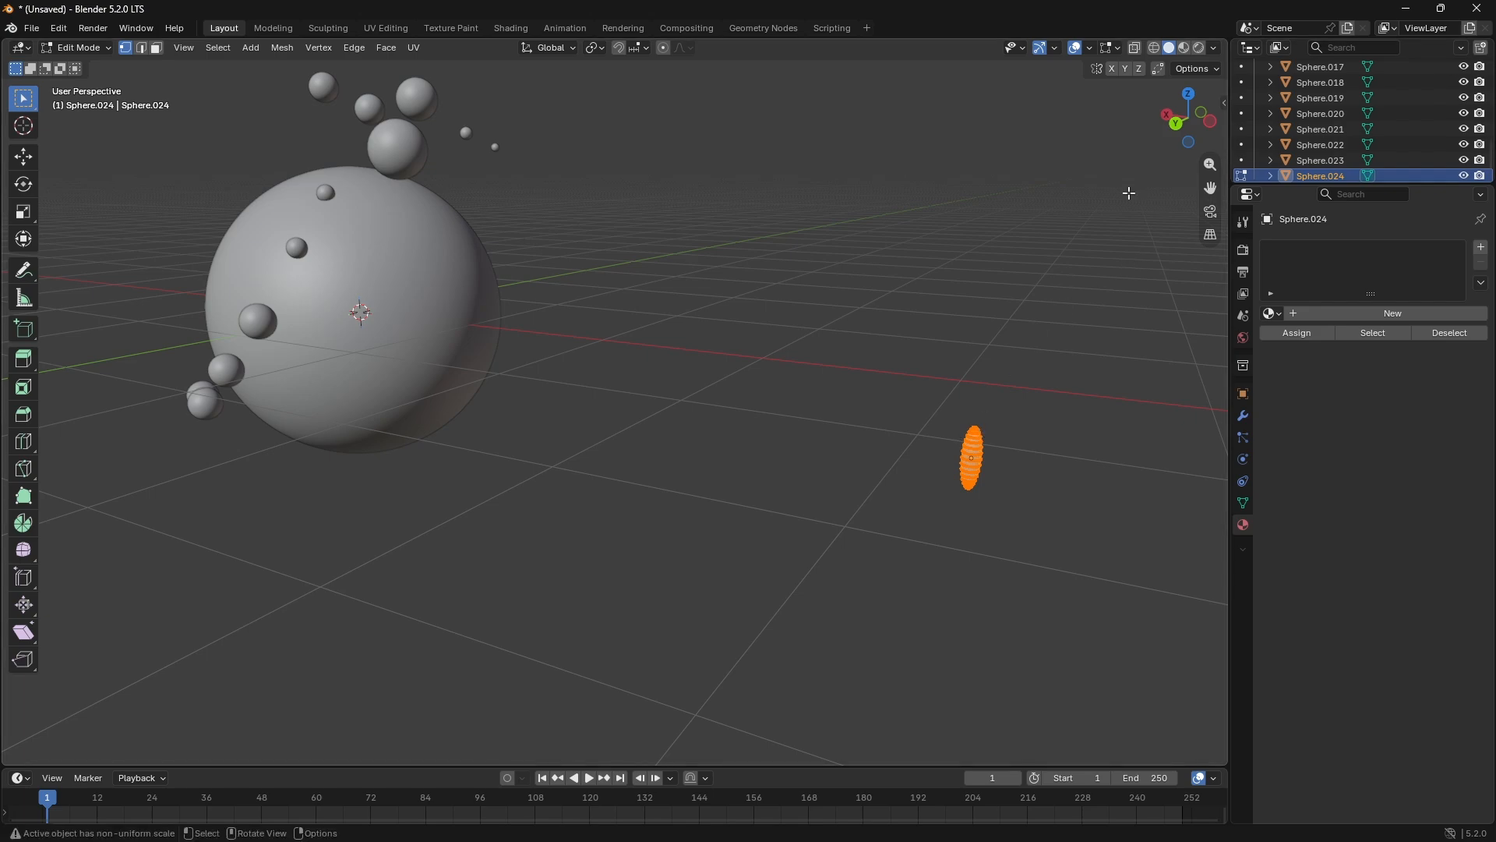
pyautogui.moveTo(1210, 162); pyautogui.dragTo(1207, 135)
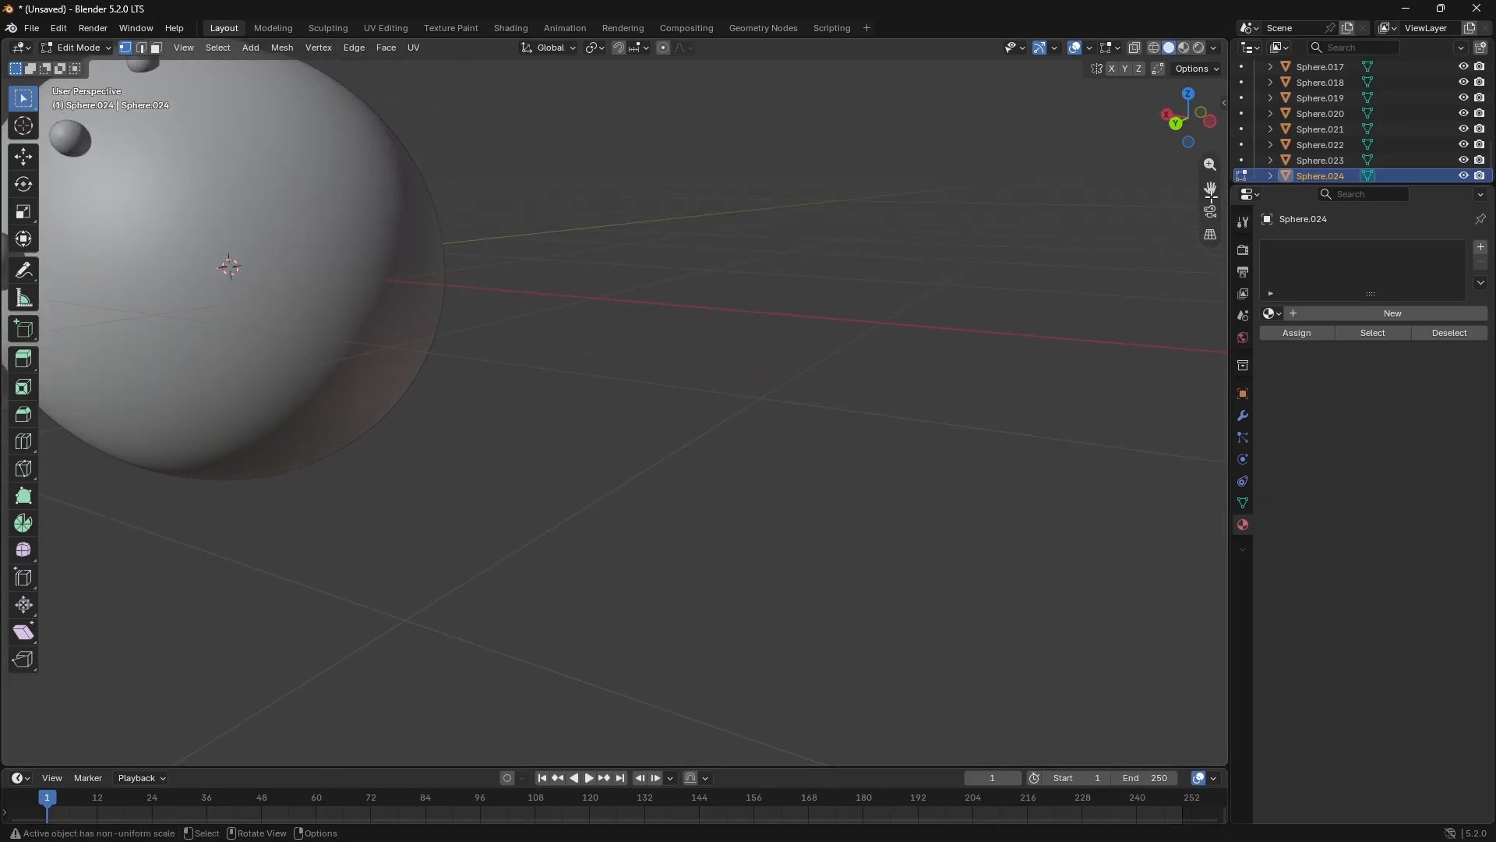
pyautogui.moveTo(1210, 188); pyautogui.dragTo(615, 540)
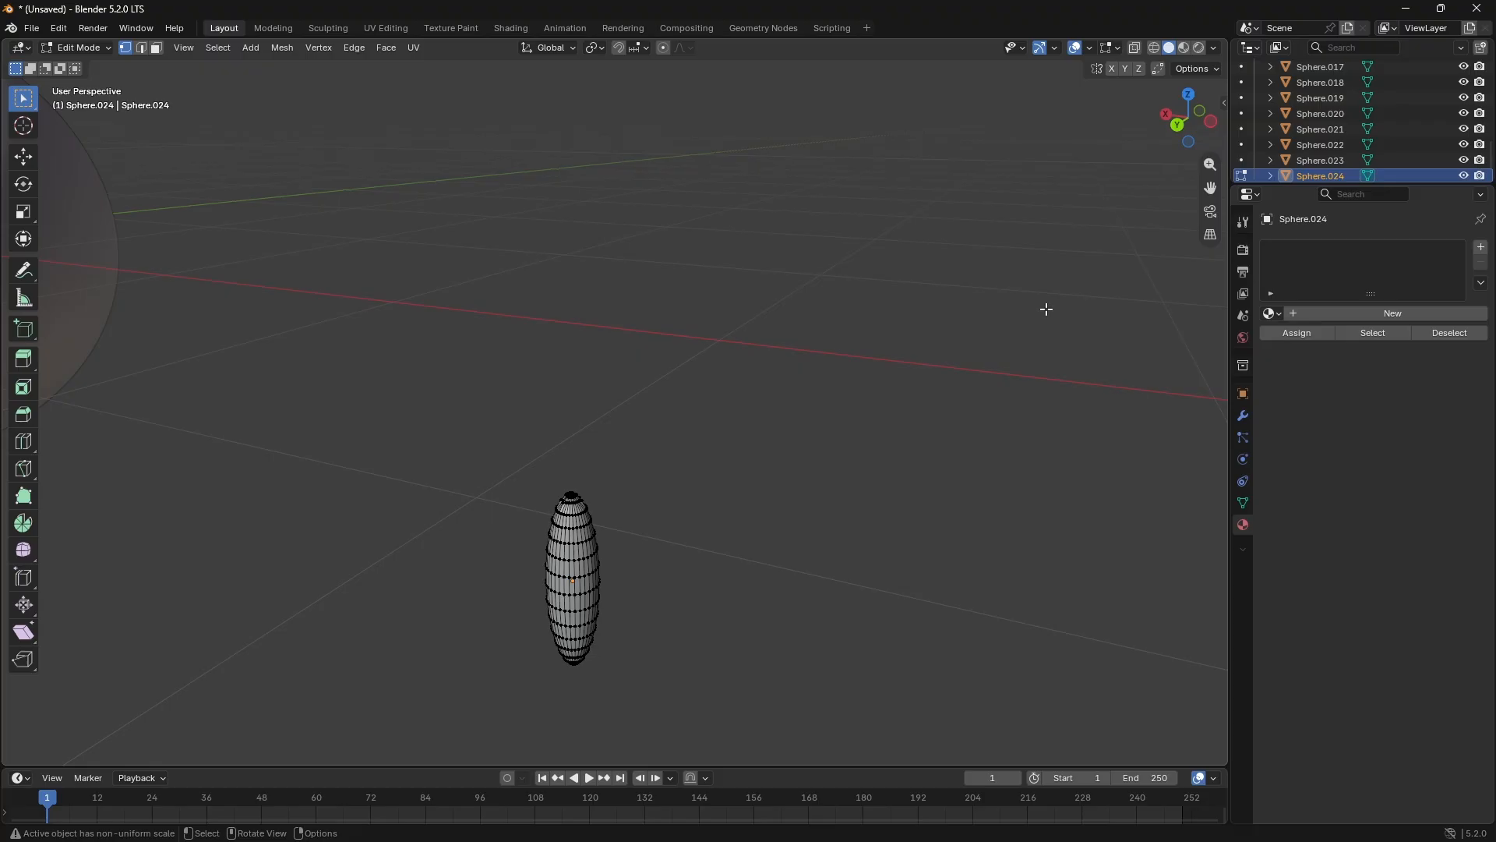
pyautogui.moveTo(1181, 117); pyautogui.dragTo(1131, 133)
pyautogui.moveTo(1210, 164); pyautogui.dragTo(1210, 145)
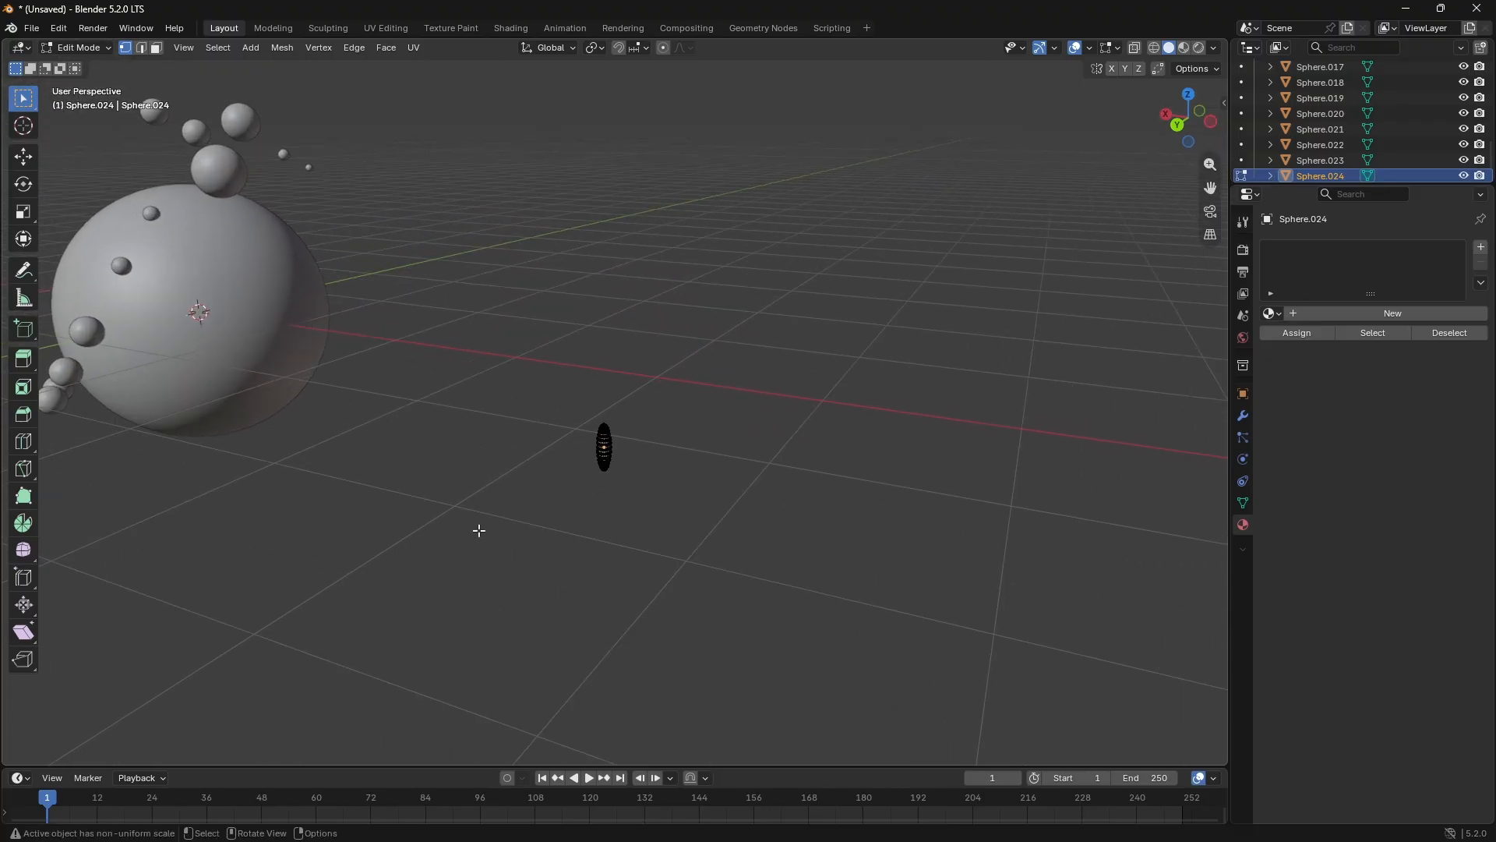
pyautogui.hotkey('ctrl', 'z')
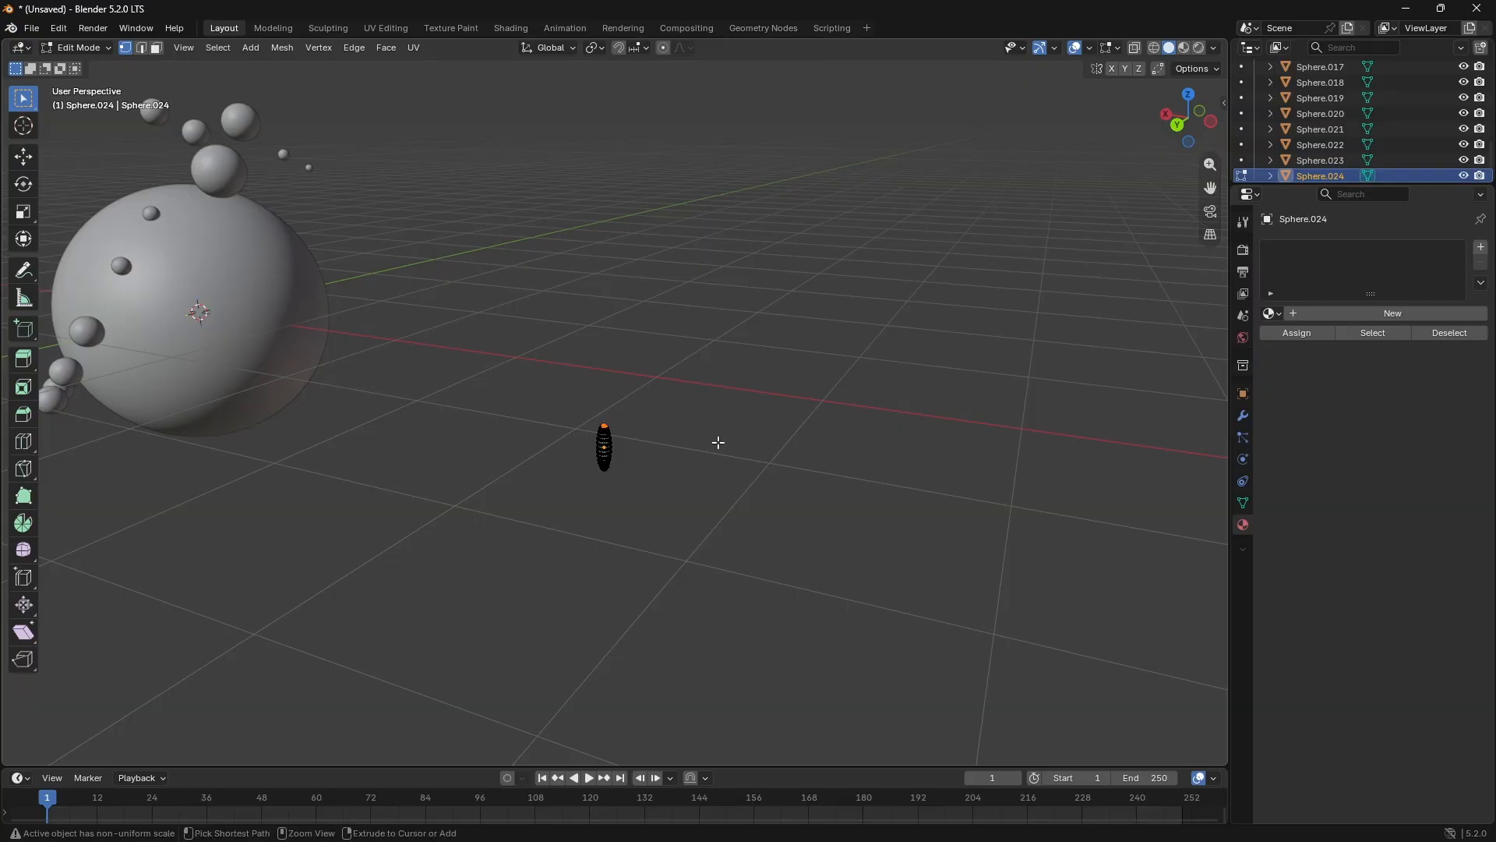
pyautogui.hotkey('ctrl', 'z')
pyautogui.hotkey('ctrl', 'z')
pyautogui.moveTo(718, 442); pyautogui.dragTo(526, 472)
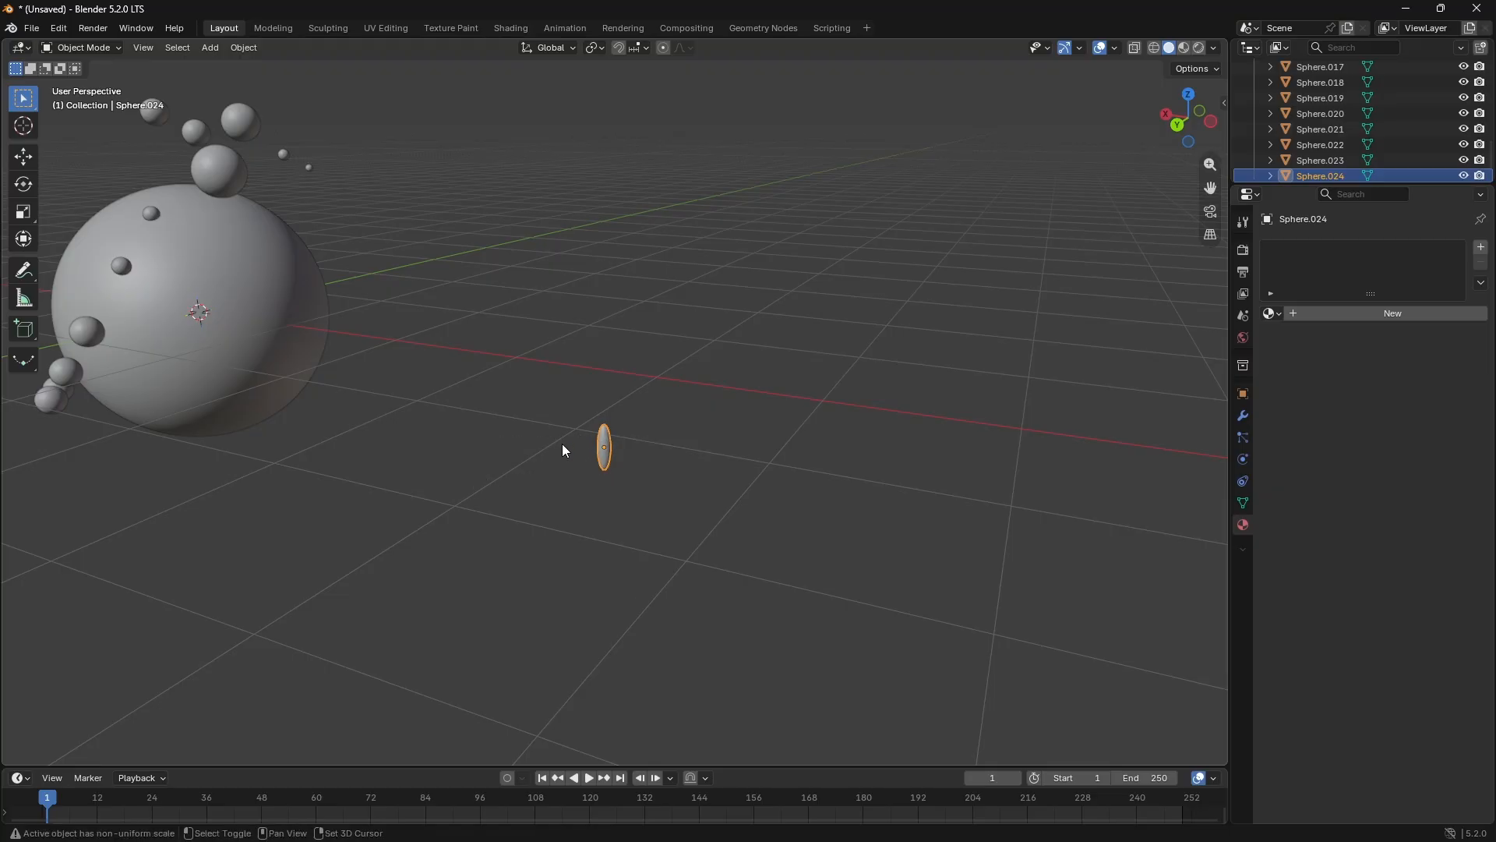
# Step: Duplicate the elongated bead repeatedly and scatter the copies around the sides of the large sphere
pyautogui.hotkey('shift', 'd')
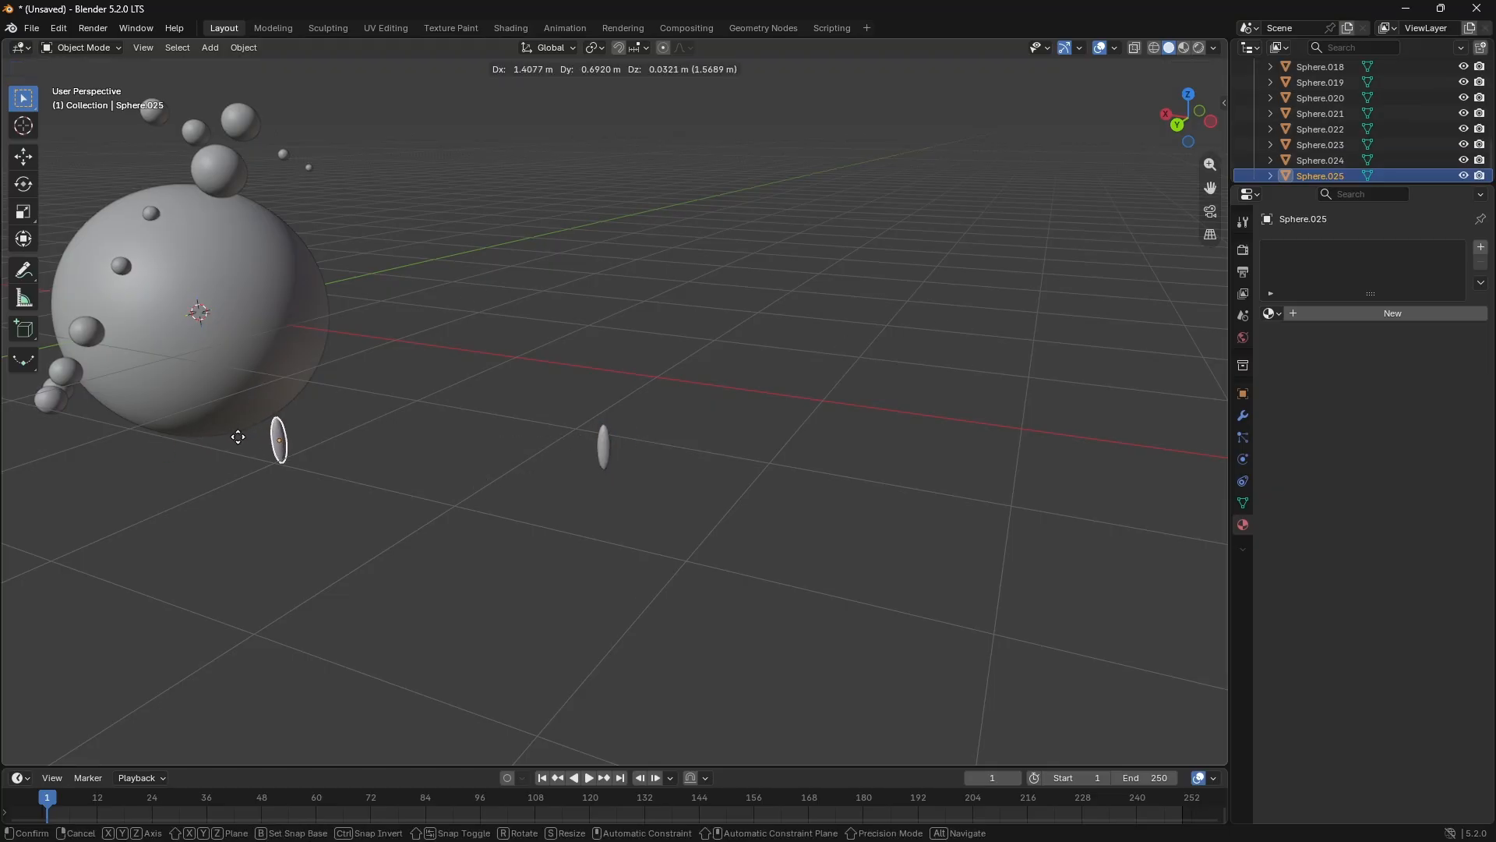
pyautogui.click(238, 427)
pyautogui.moveTo(1185, 105); pyautogui.dragTo(652, 512)
pyautogui.click(698, 540)
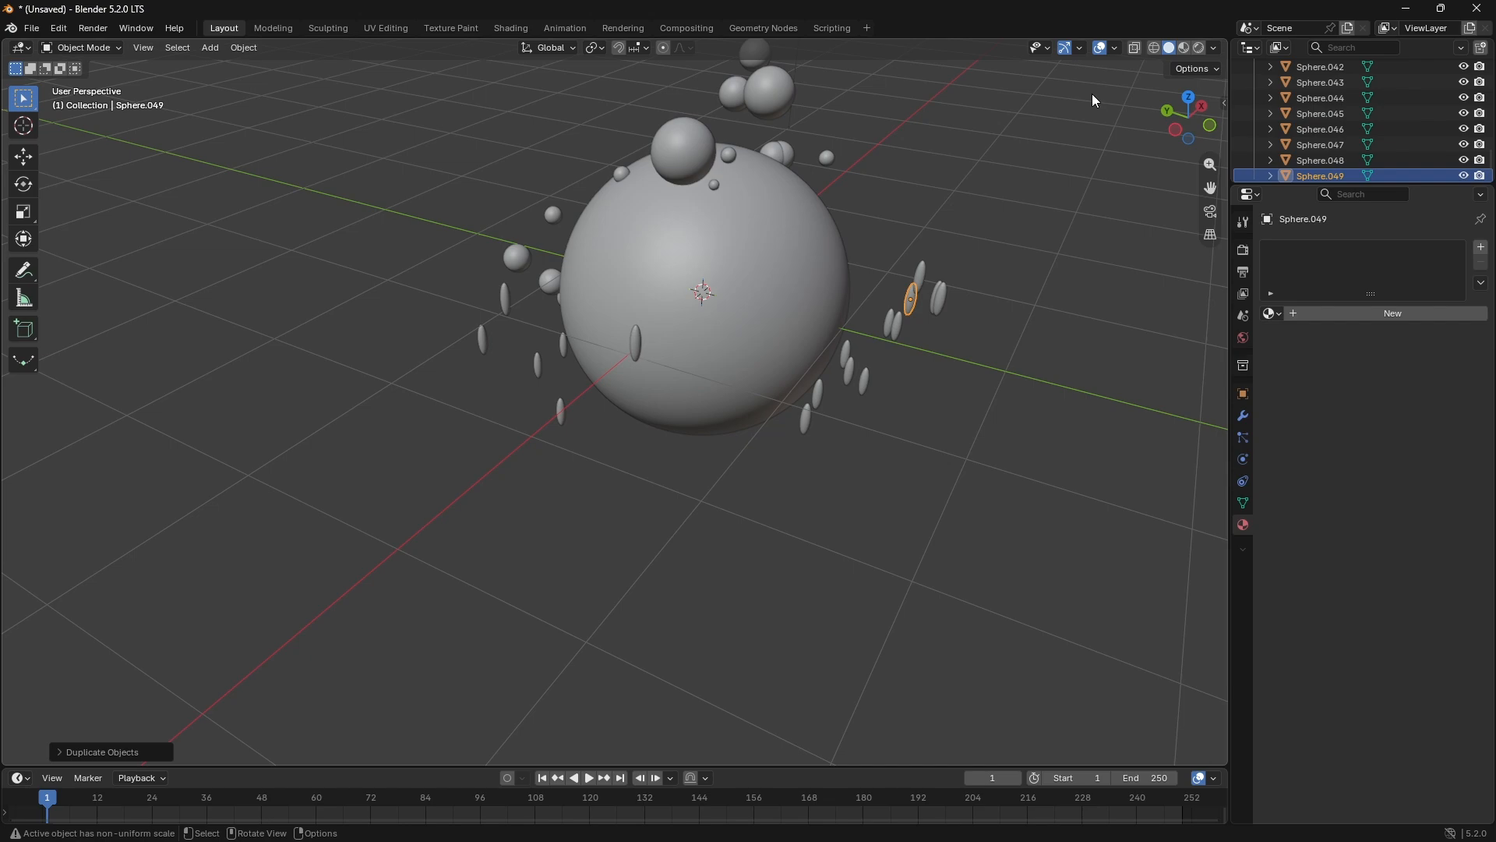
pyautogui.moveTo(1190, 135); pyautogui.dragTo(1151, 134)
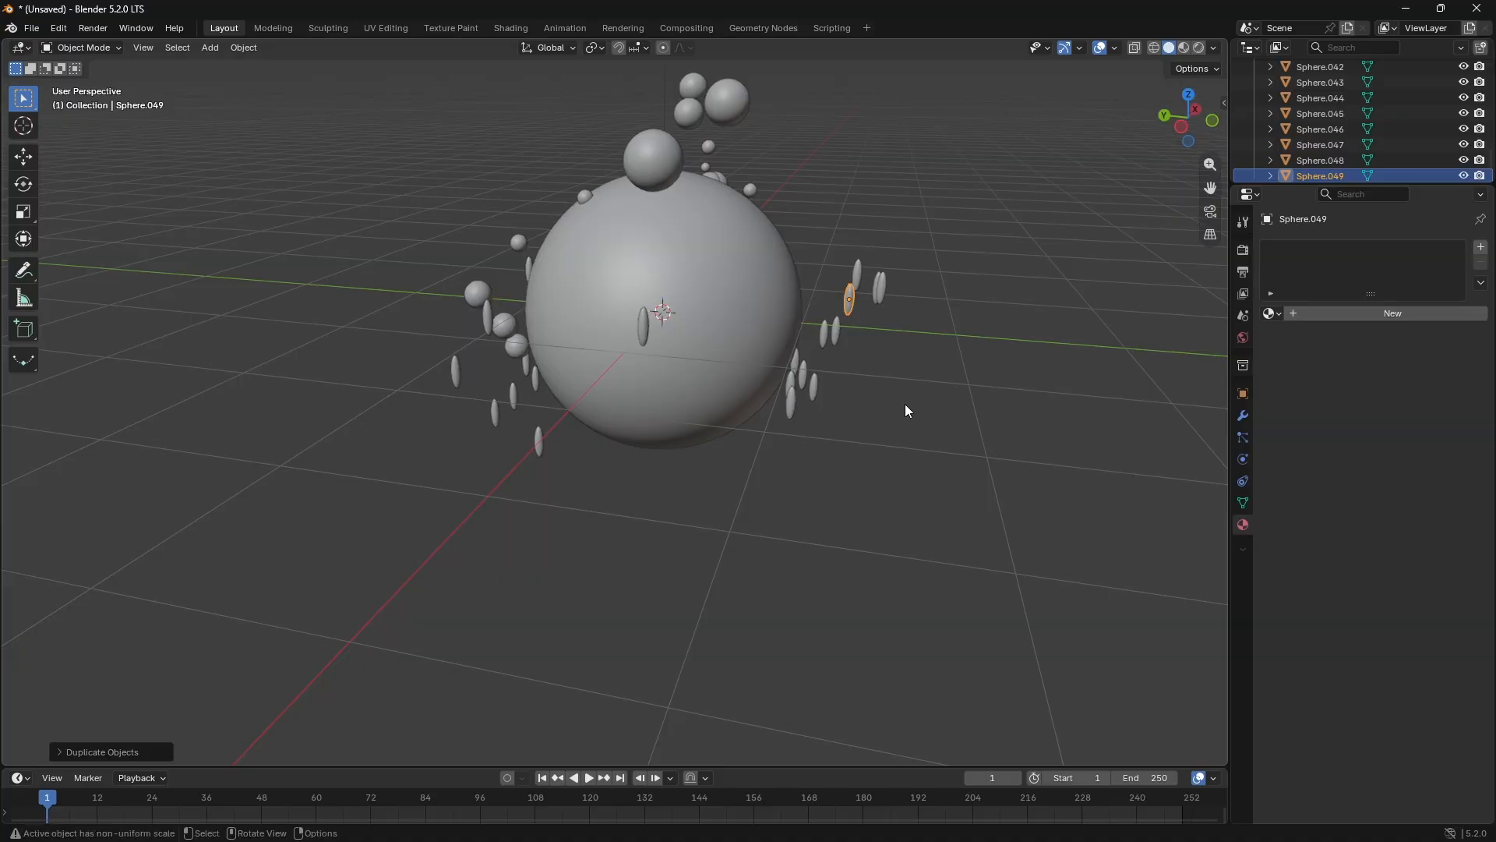
# Step: Add a plane mesh and scale it up by a factor of about 3.7 as a floor
pyautogui.press('shift')
pyautogui.hotkey('shift', 'a')
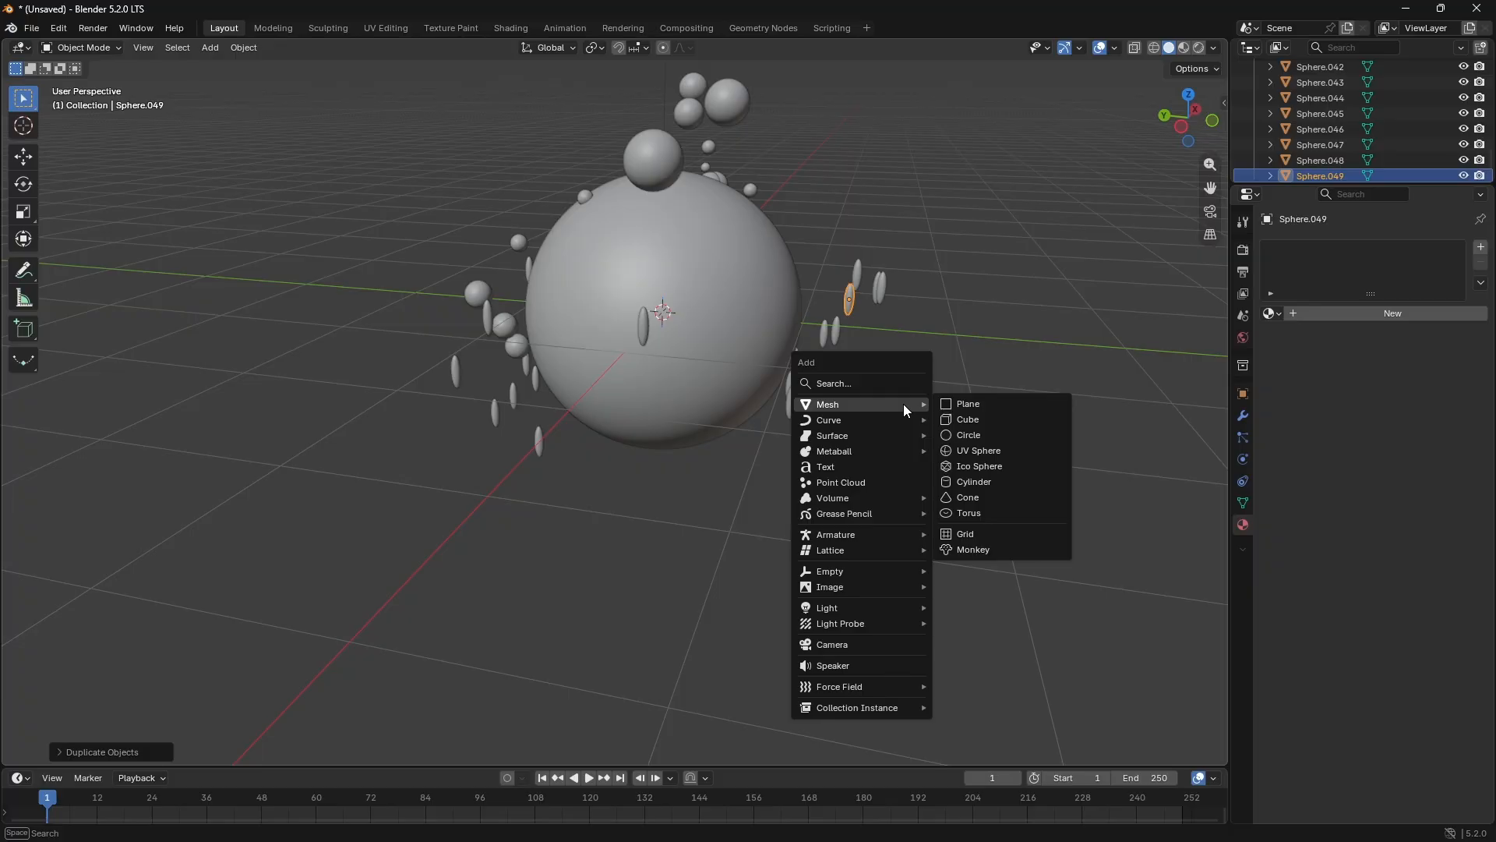
pyautogui.click(959, 405)
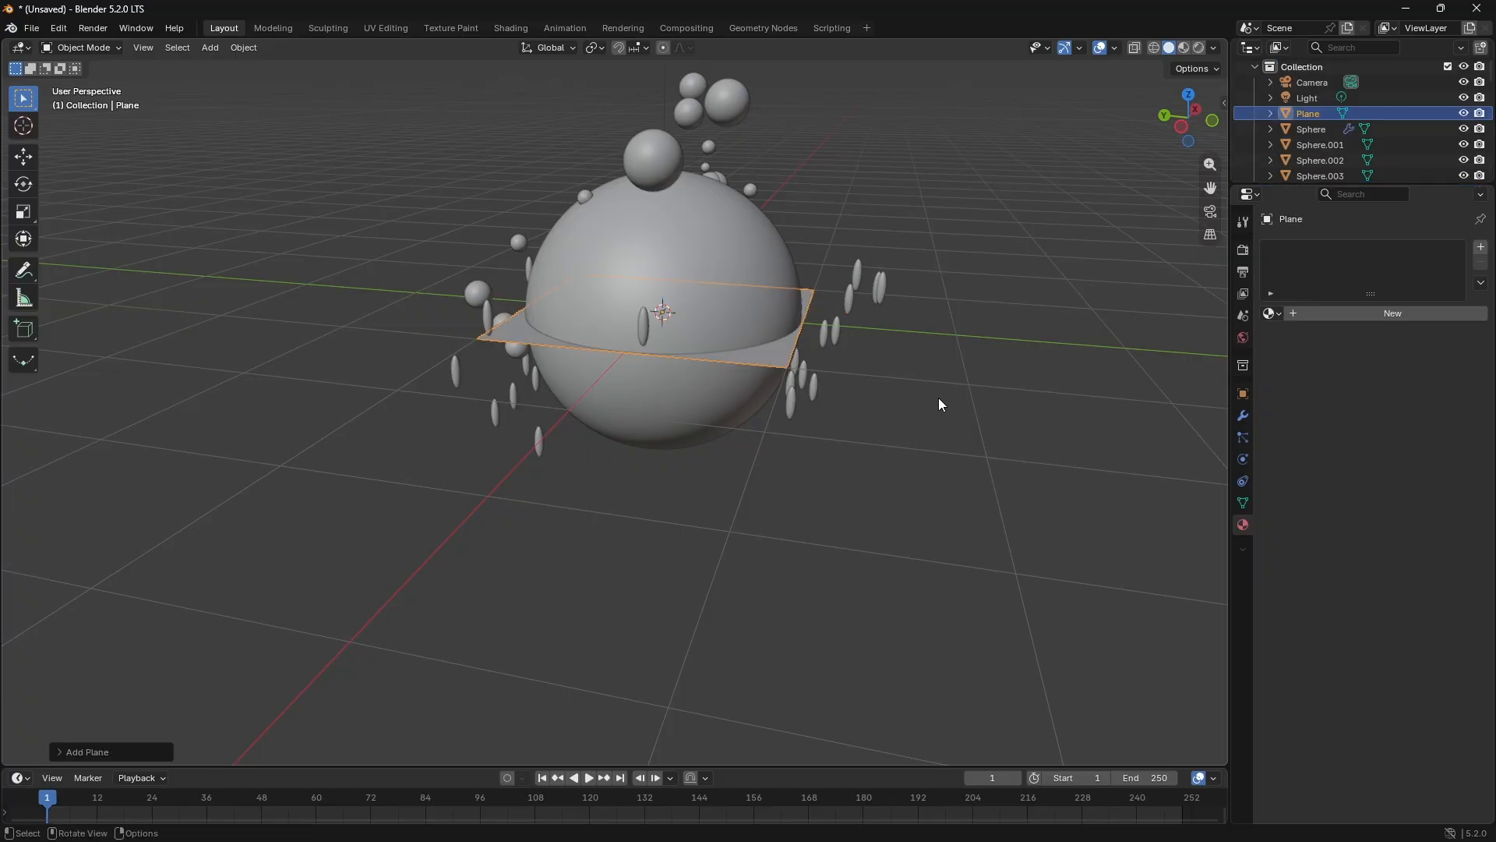
pyautogui.press('s')
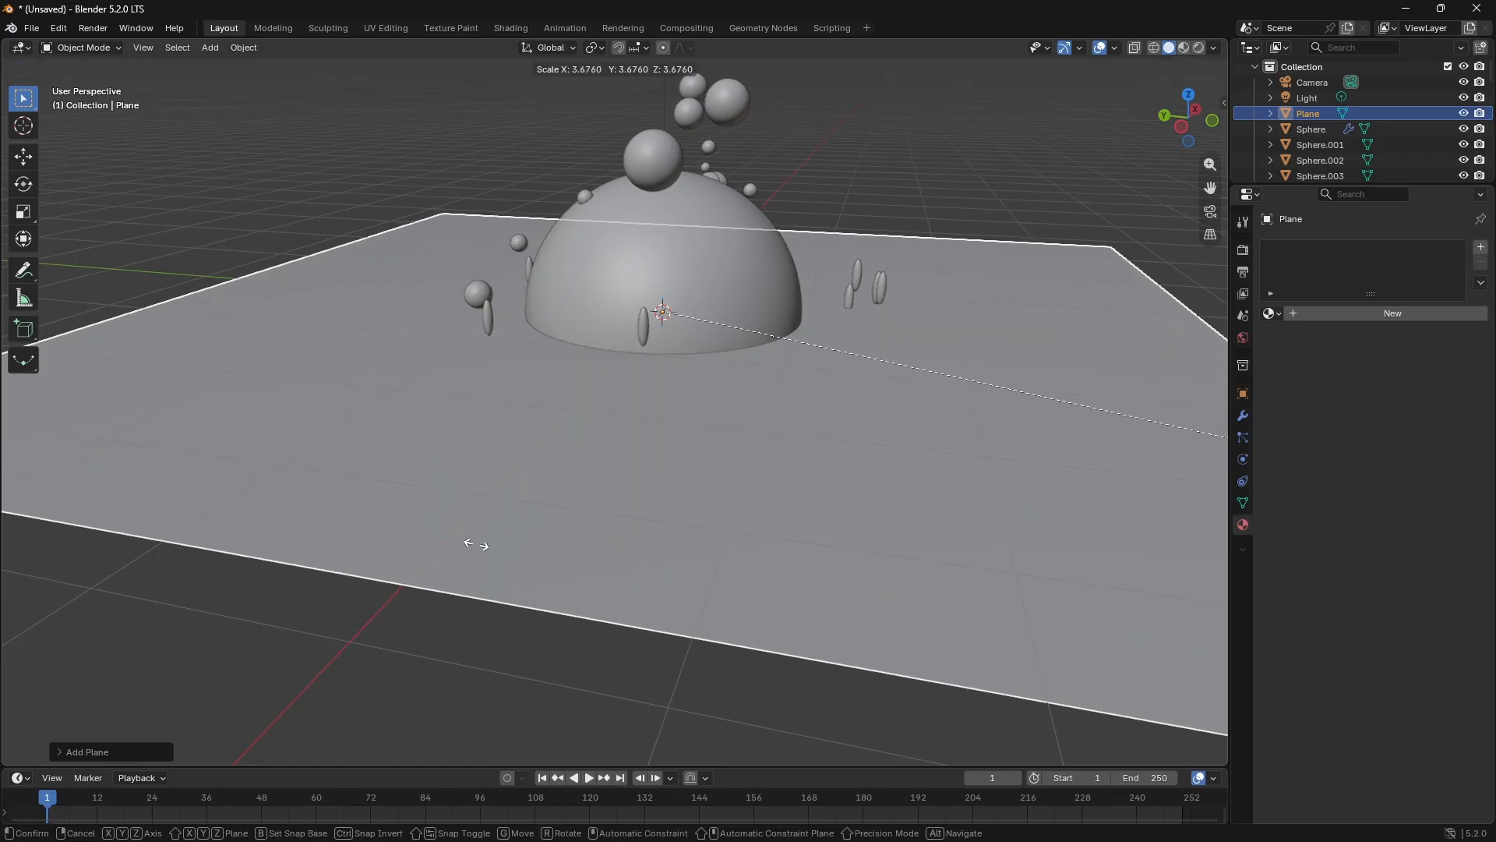
pyautogui.click(478, 548)
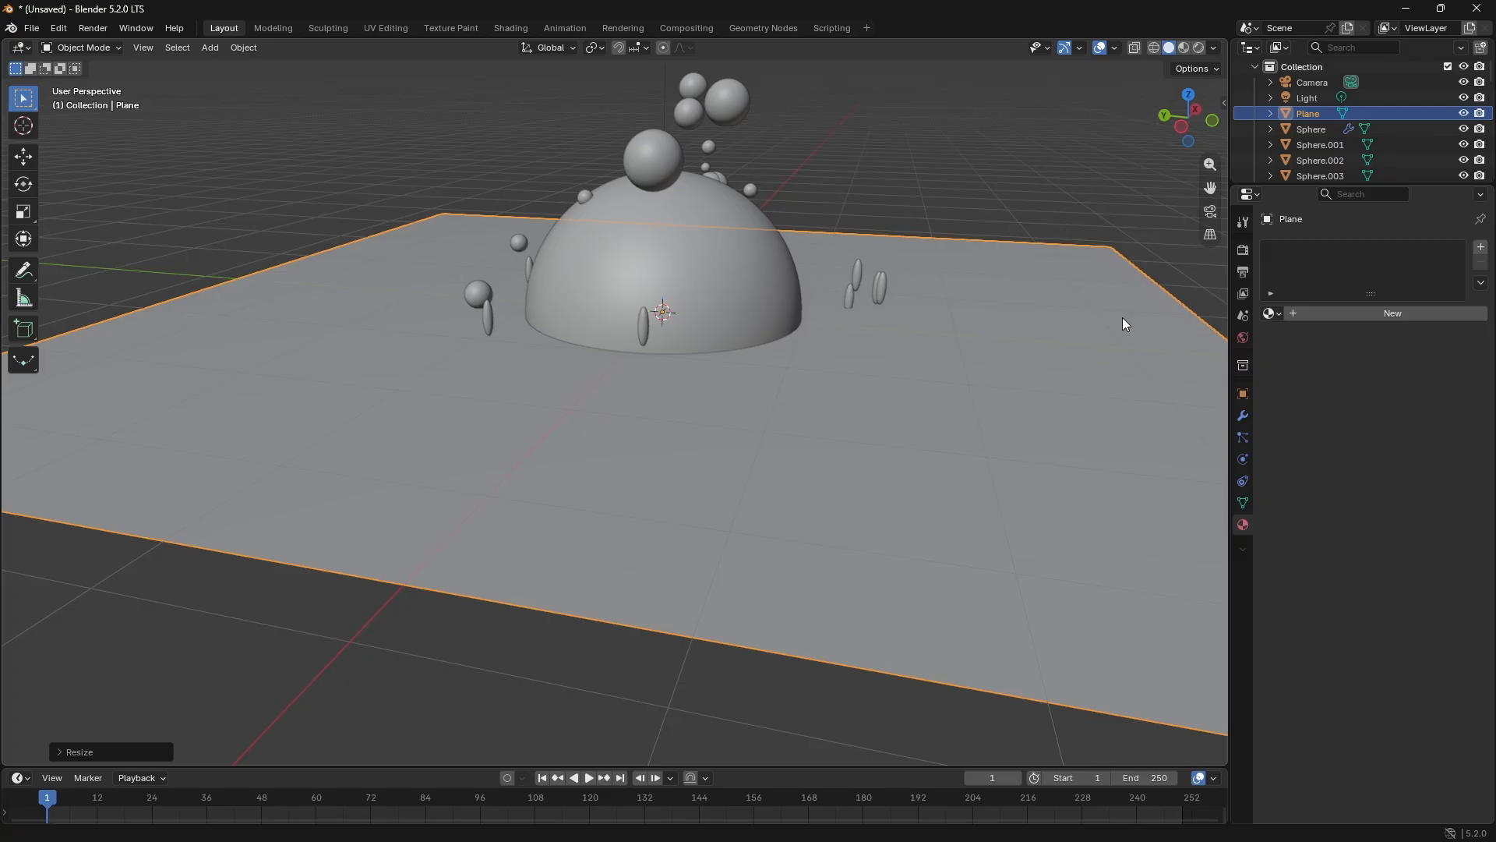
# Step: Give the plane a new material with roughness 0.05
pyautogui.click(1392, 314)
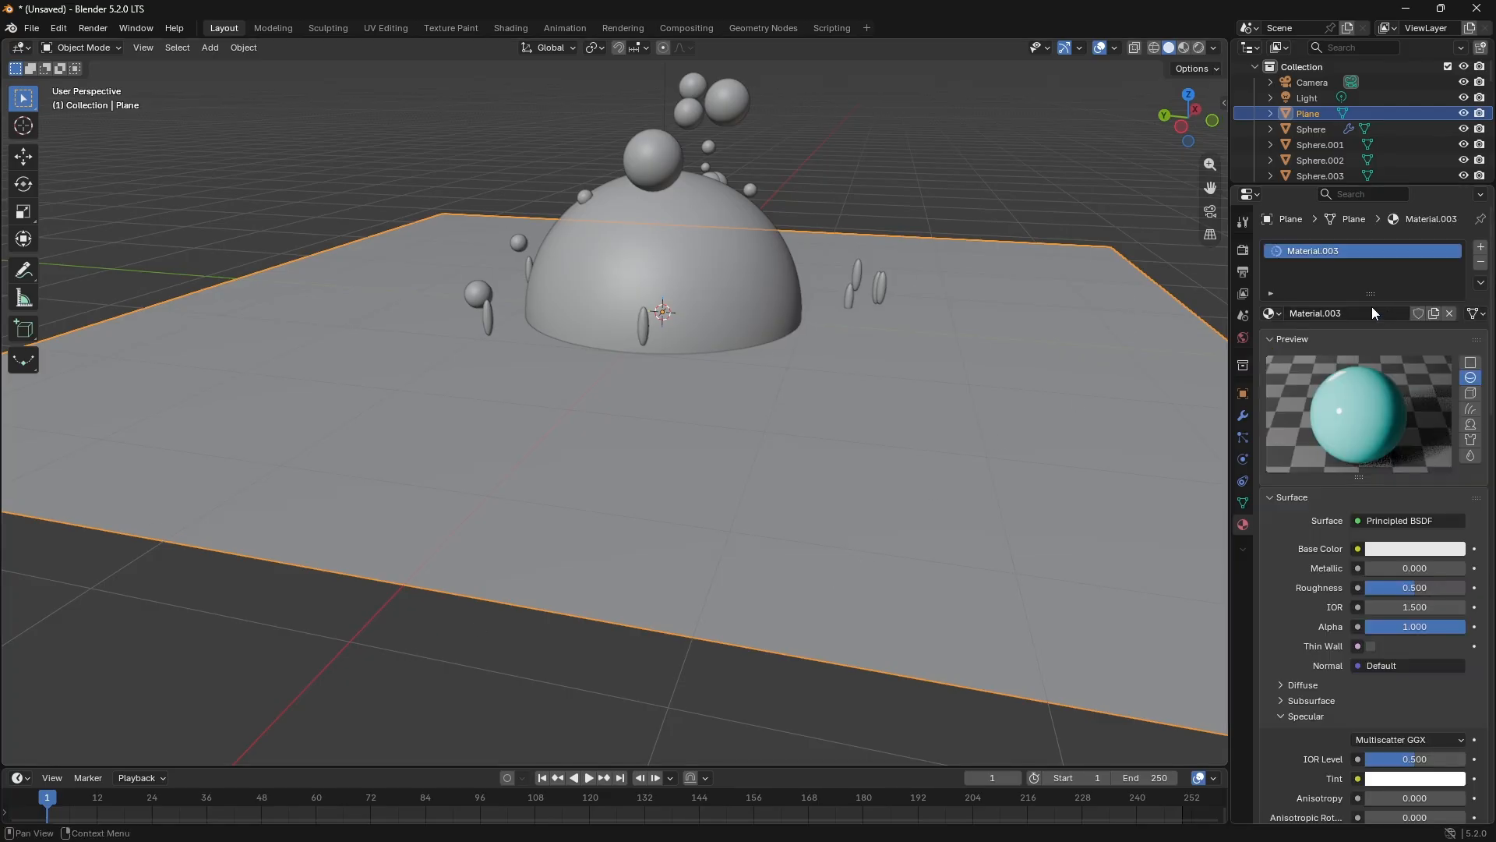
pyautogui.click(1416, 586)
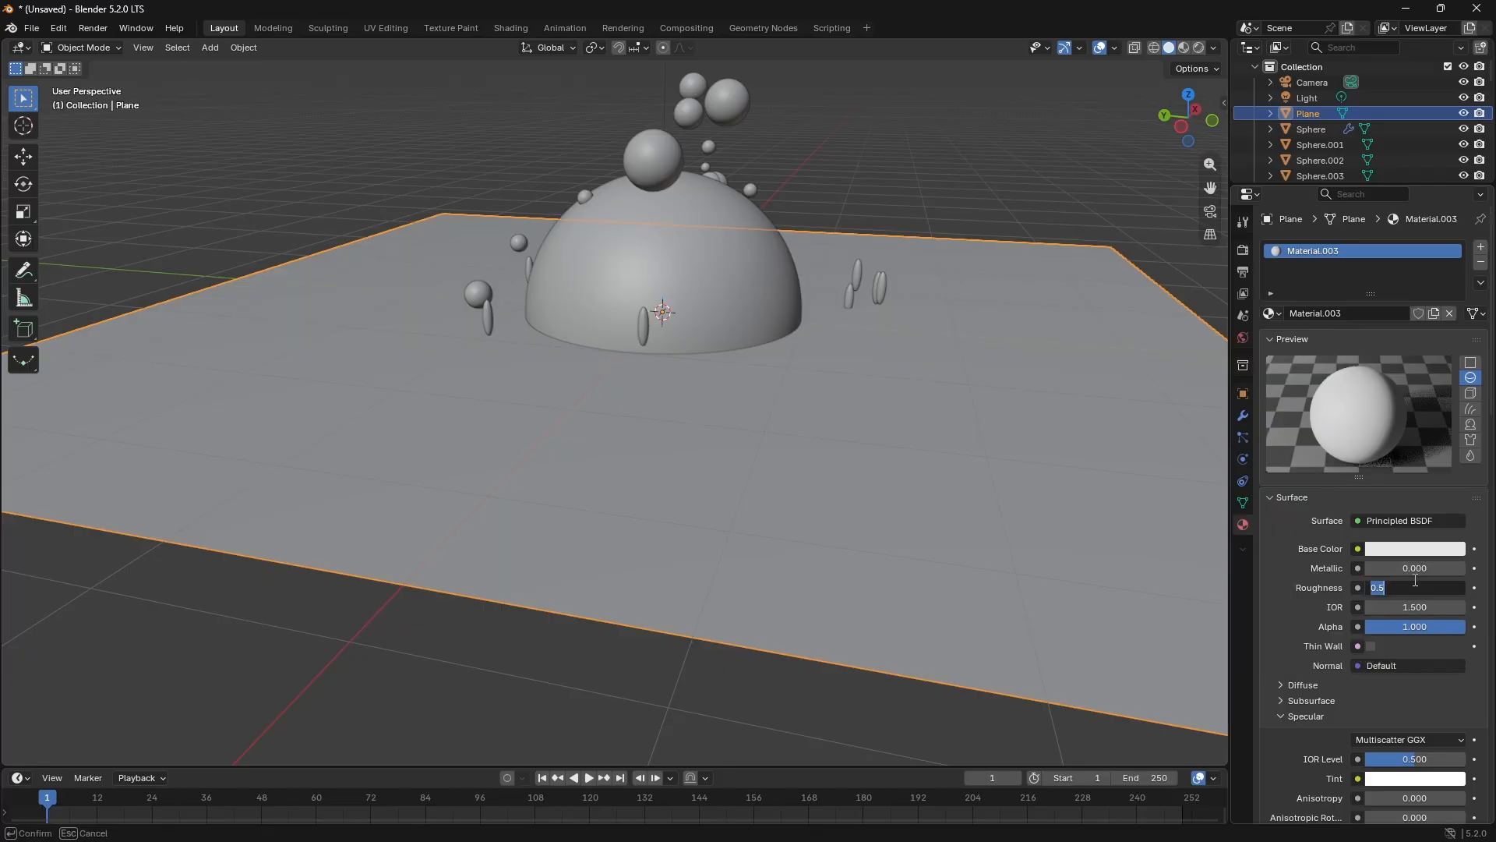
pyautogui.write('0.05')
pyautogui.press('Return')
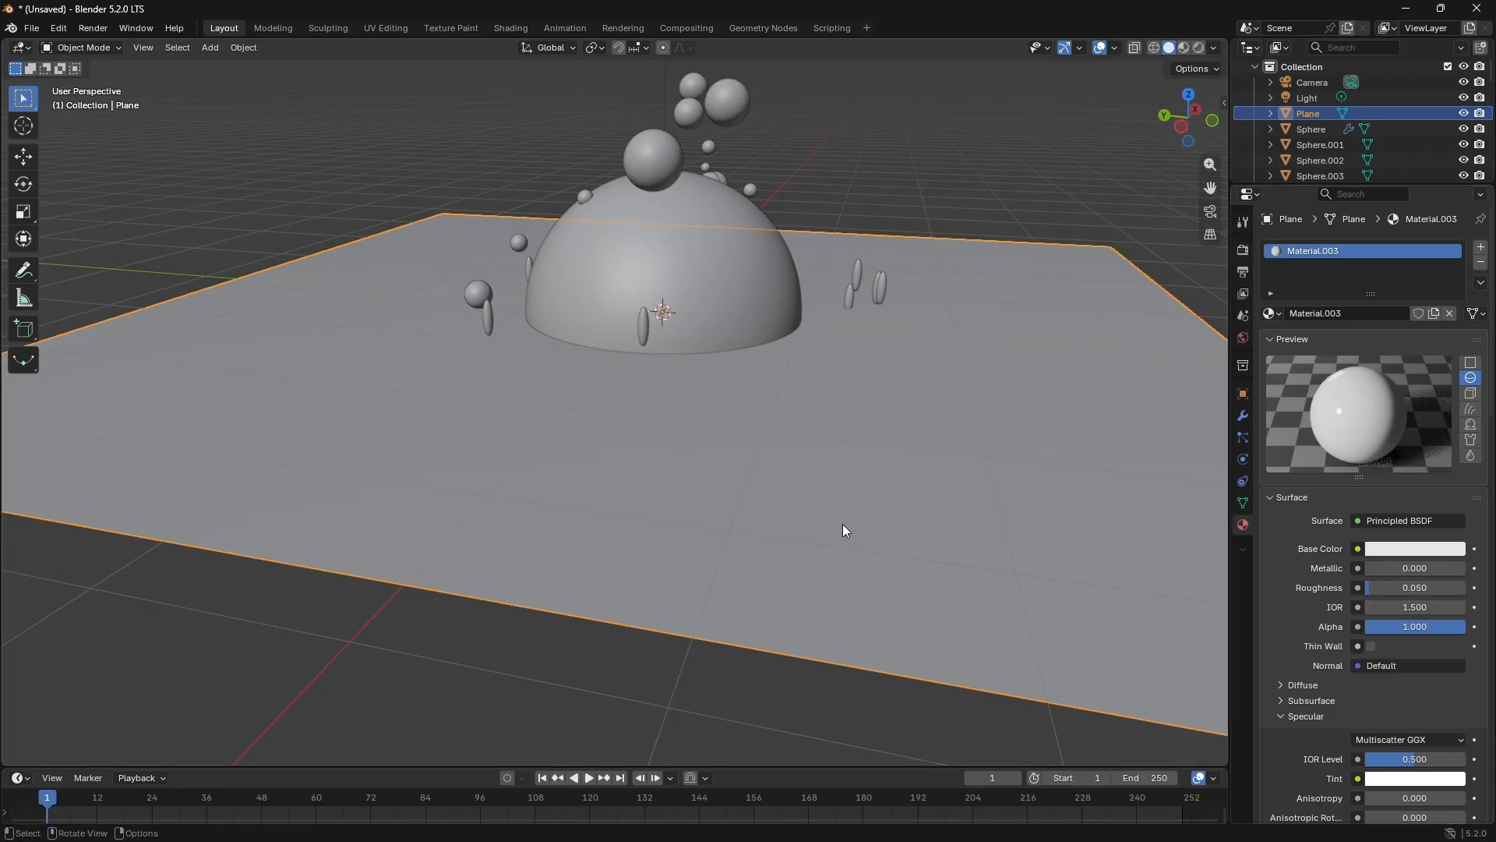
# Step: Move the plane down about 1.09 m so it lies beneath the large sphere
pyautogui.press('g')
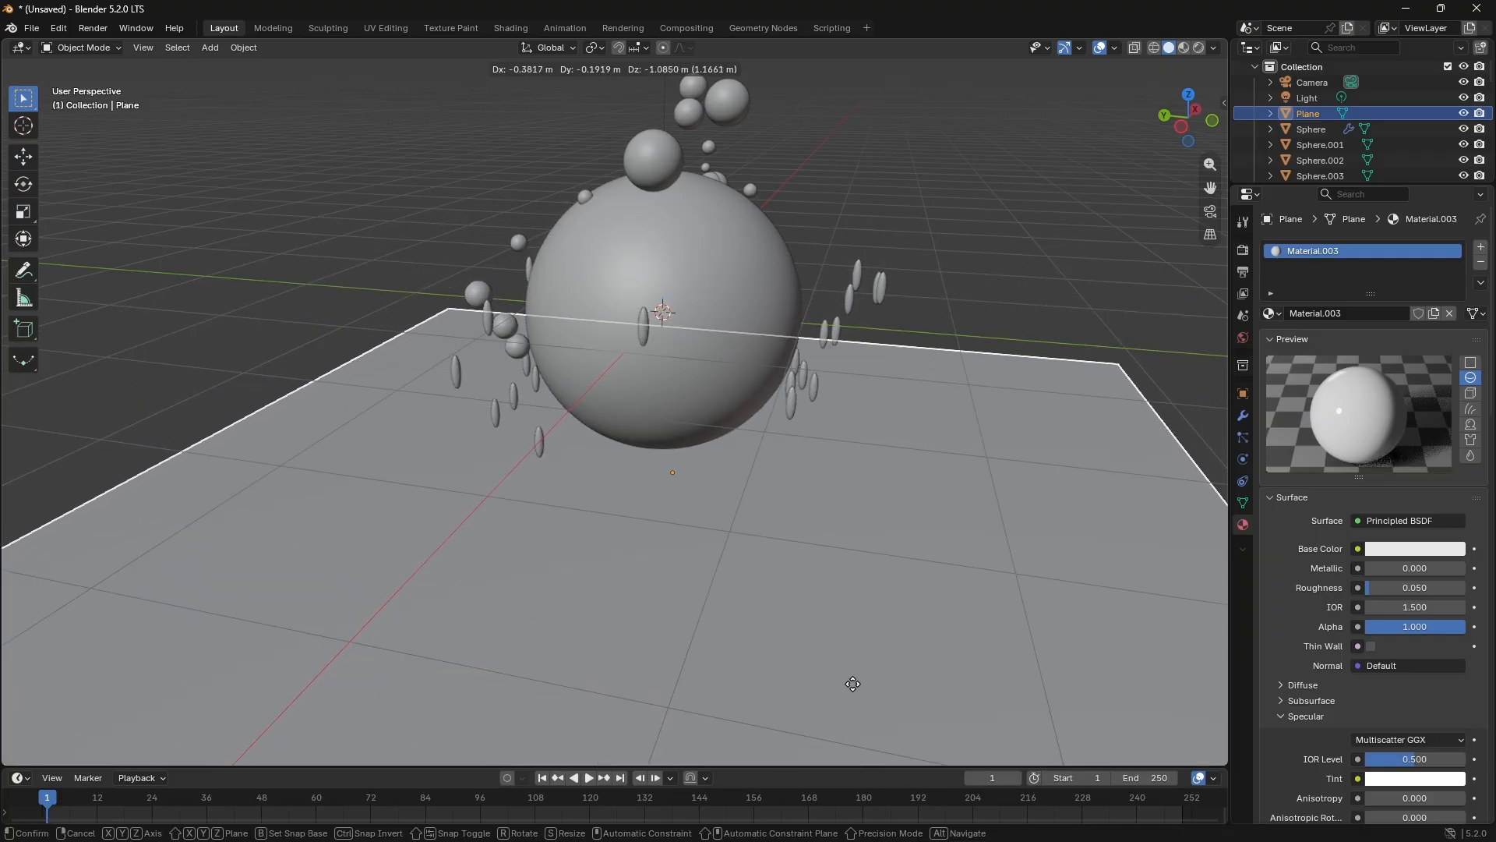
pyautogui.click(852, 684)
pyautogui.moveTo(1187, 117)
pyautogui.mouseDown()
pyautogui.moveTo(1173, 92)
pyautogui.moveTo(1182, 145)
pyautogui.moveTo(1185, 123)
pyautogui.mouseUp()
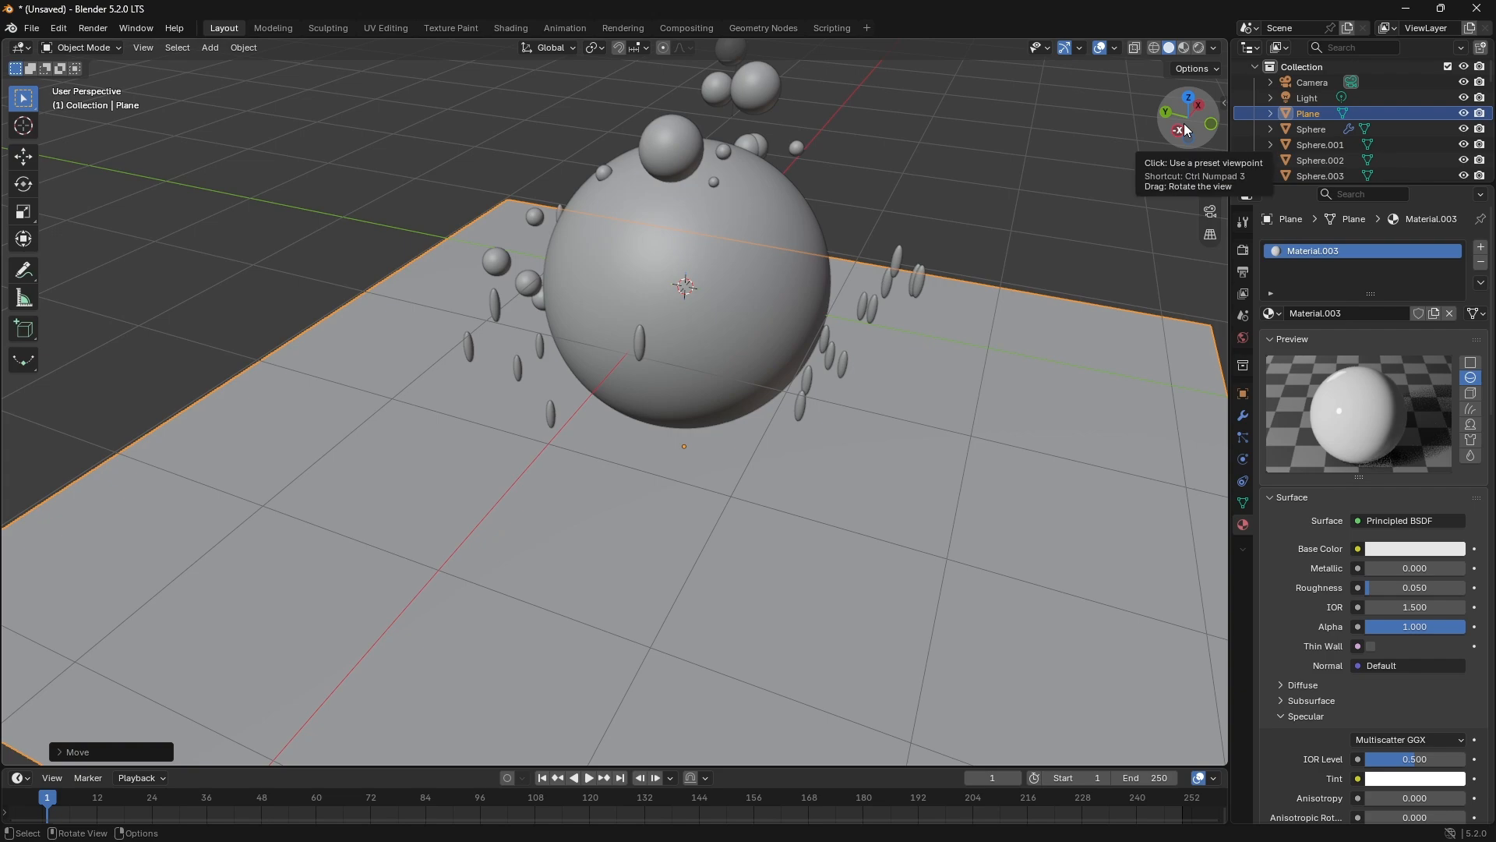
# Step: Use a Sky Texture as the world background color
pyautogui.click(1244, 338)
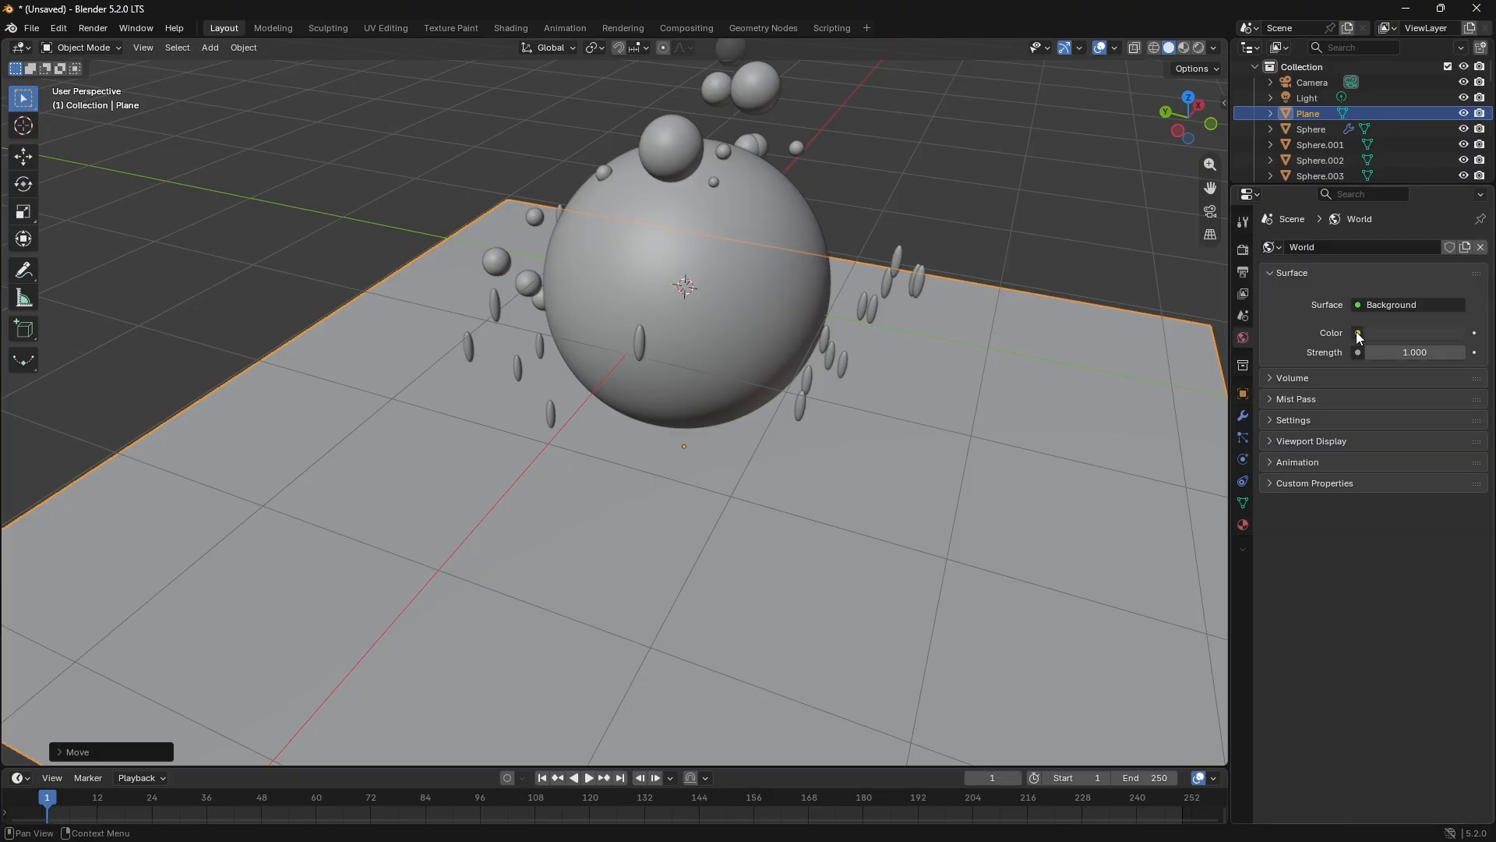
pyautogui.moveTo(1357, 333)
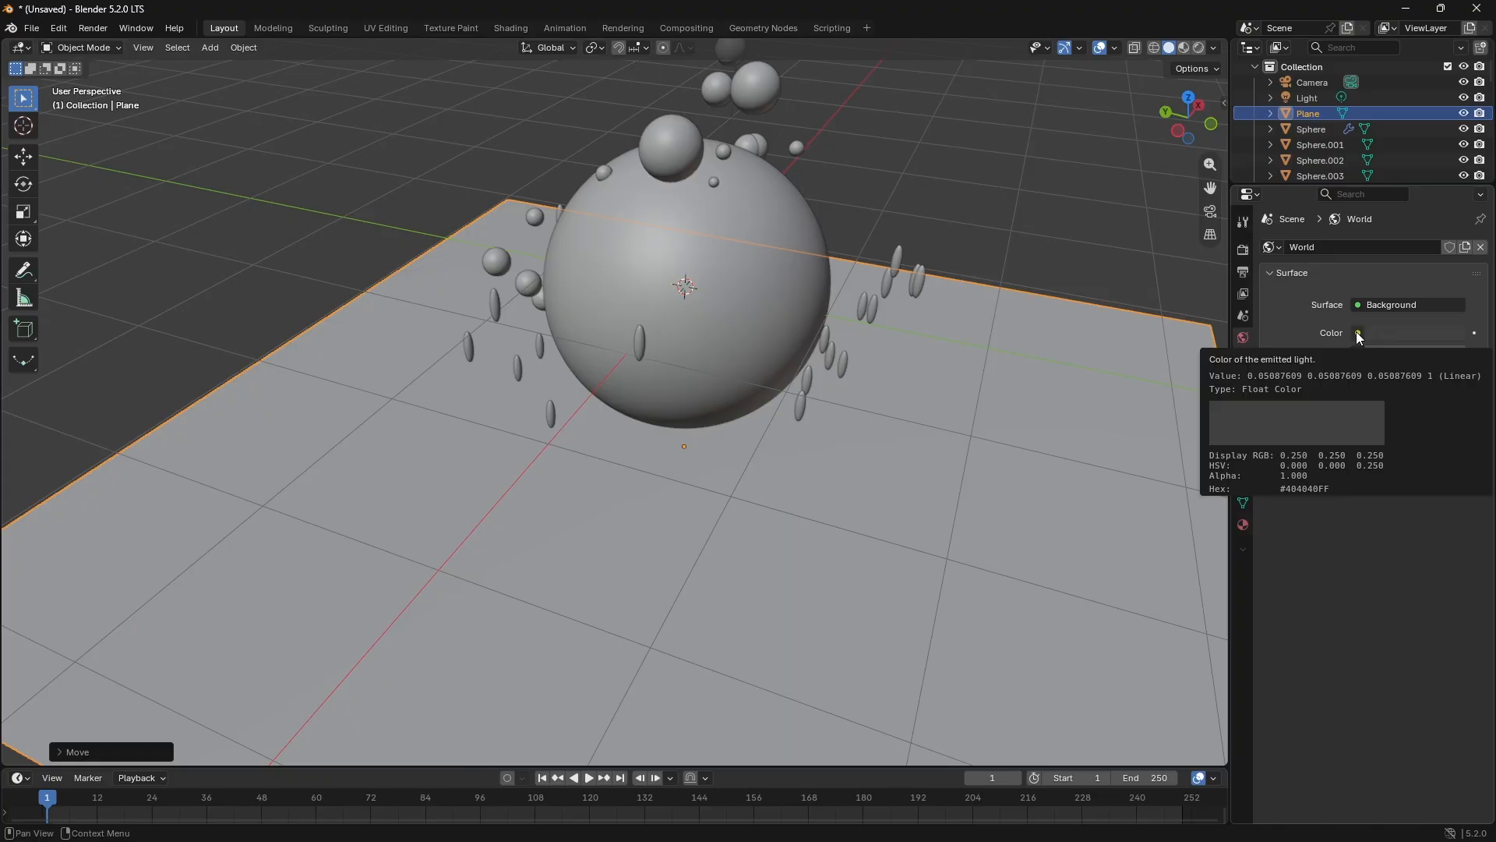
pyautogui.click(1357, 334)
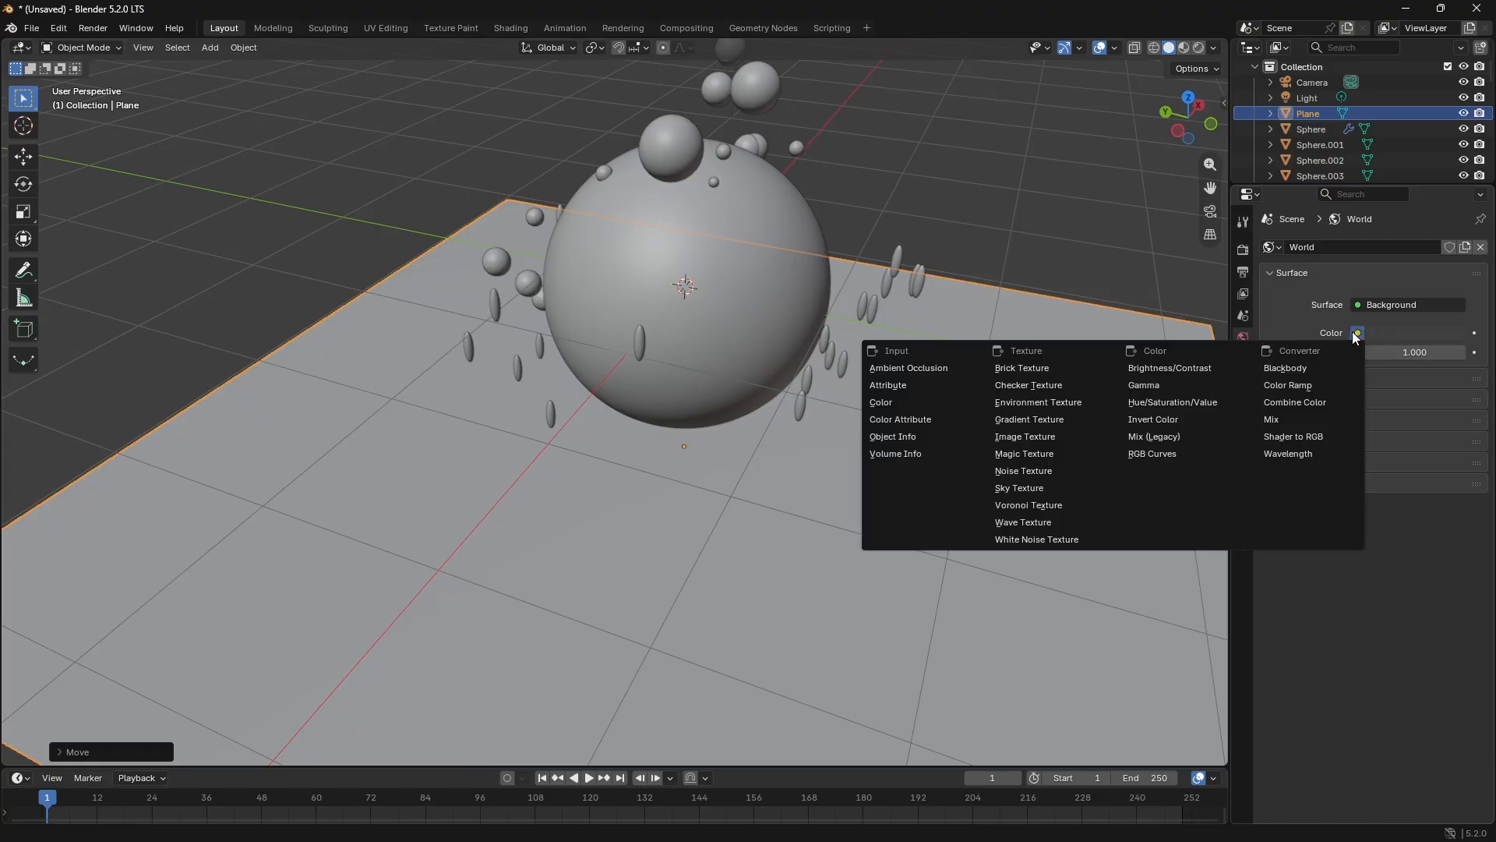
pyautogui.click(1045, 489)
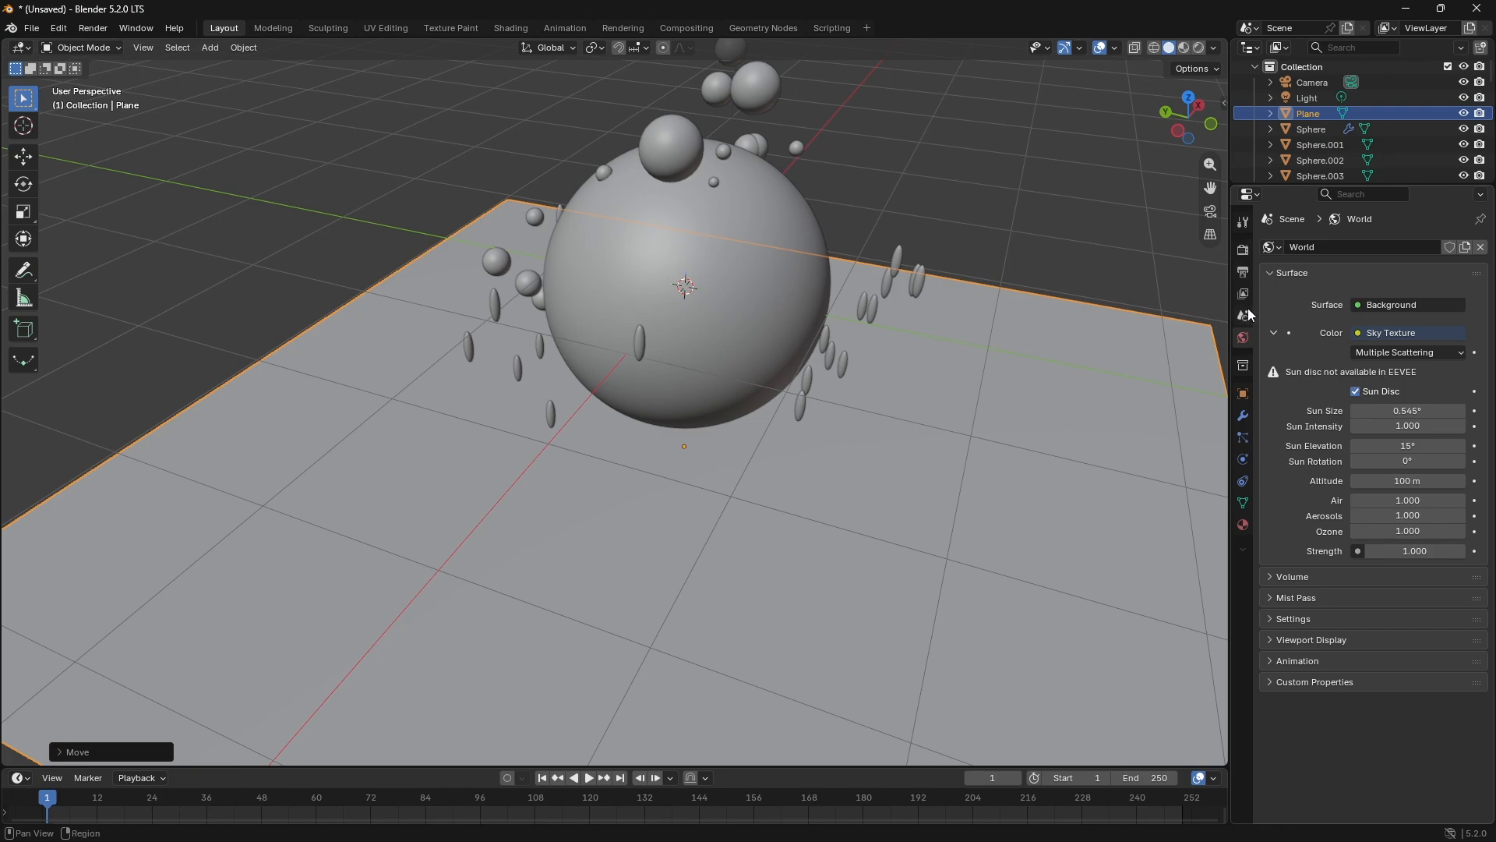
# Step: Switch the scene's render engine to Cycles
pyautogui.click(1244, 253)
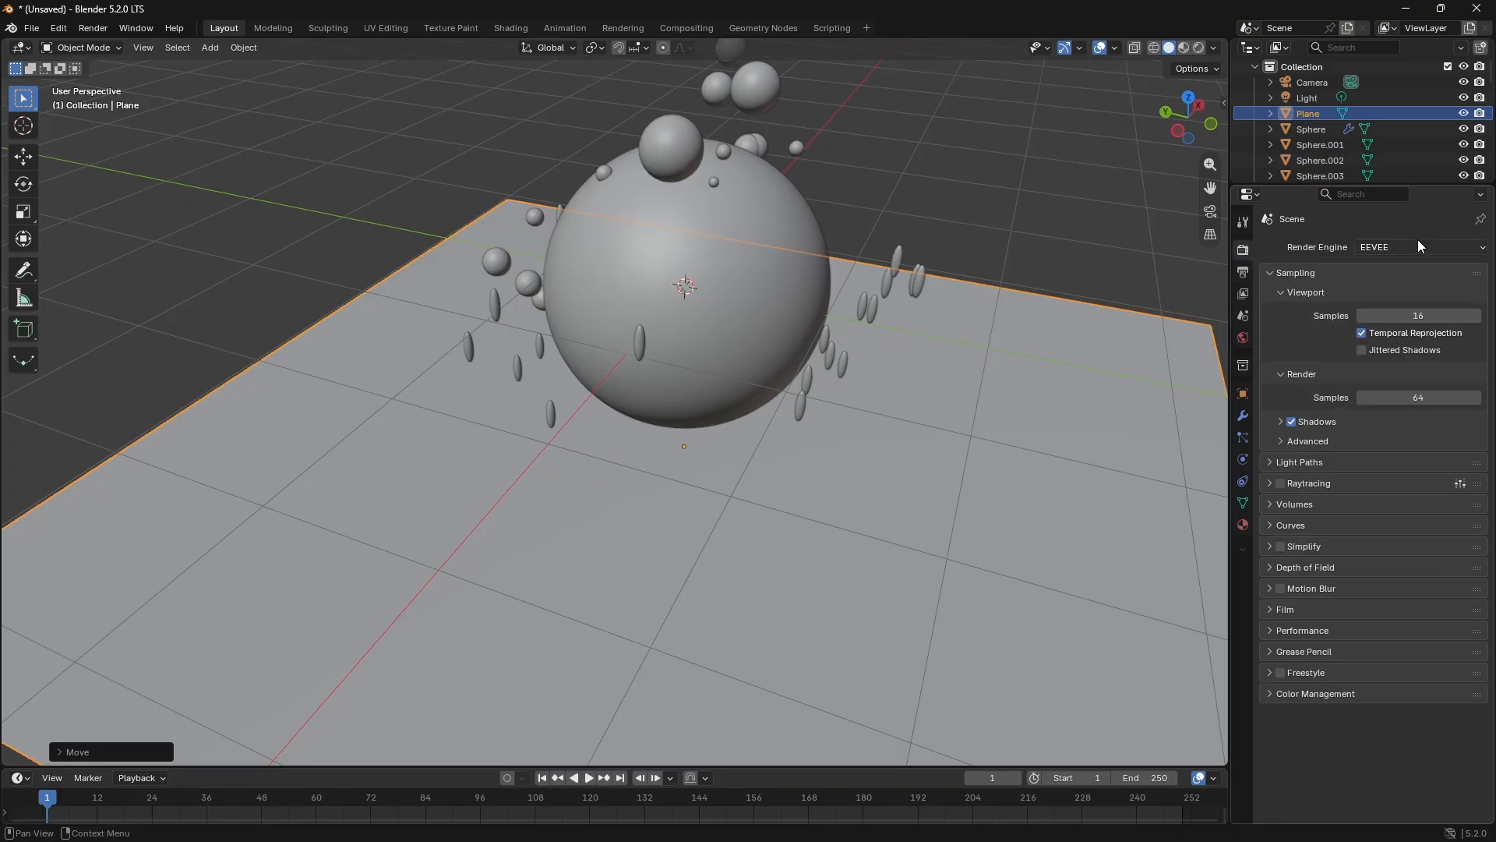
pyautogui.click(1417, 247)
pyautogui.click(1394, 301)
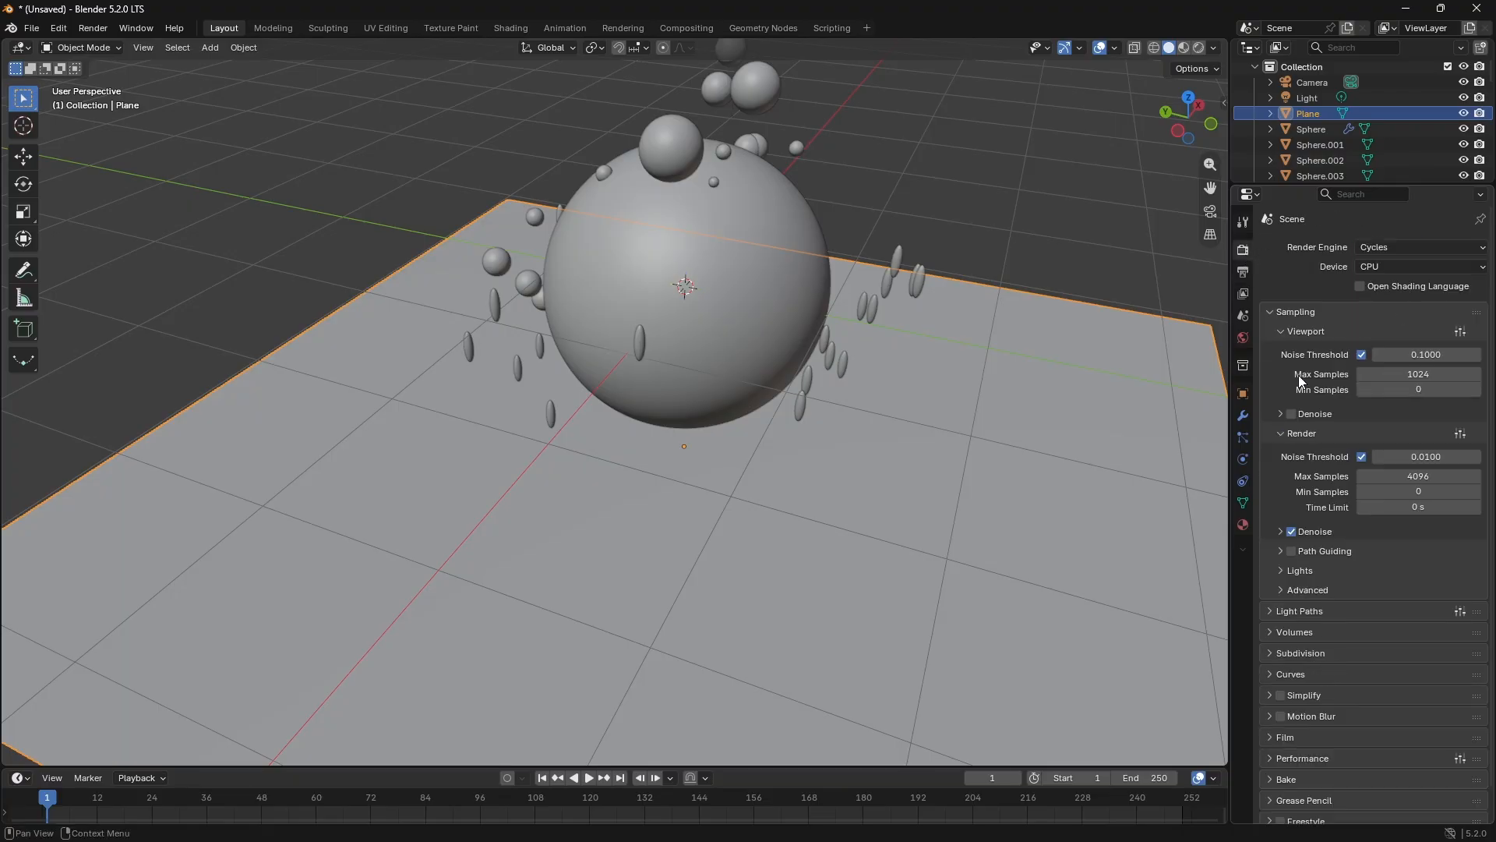
# Step: Set the world sky texture's sun size to 0.645° and sun elevation to 15.7°
pyautogui.click(1243, 339)
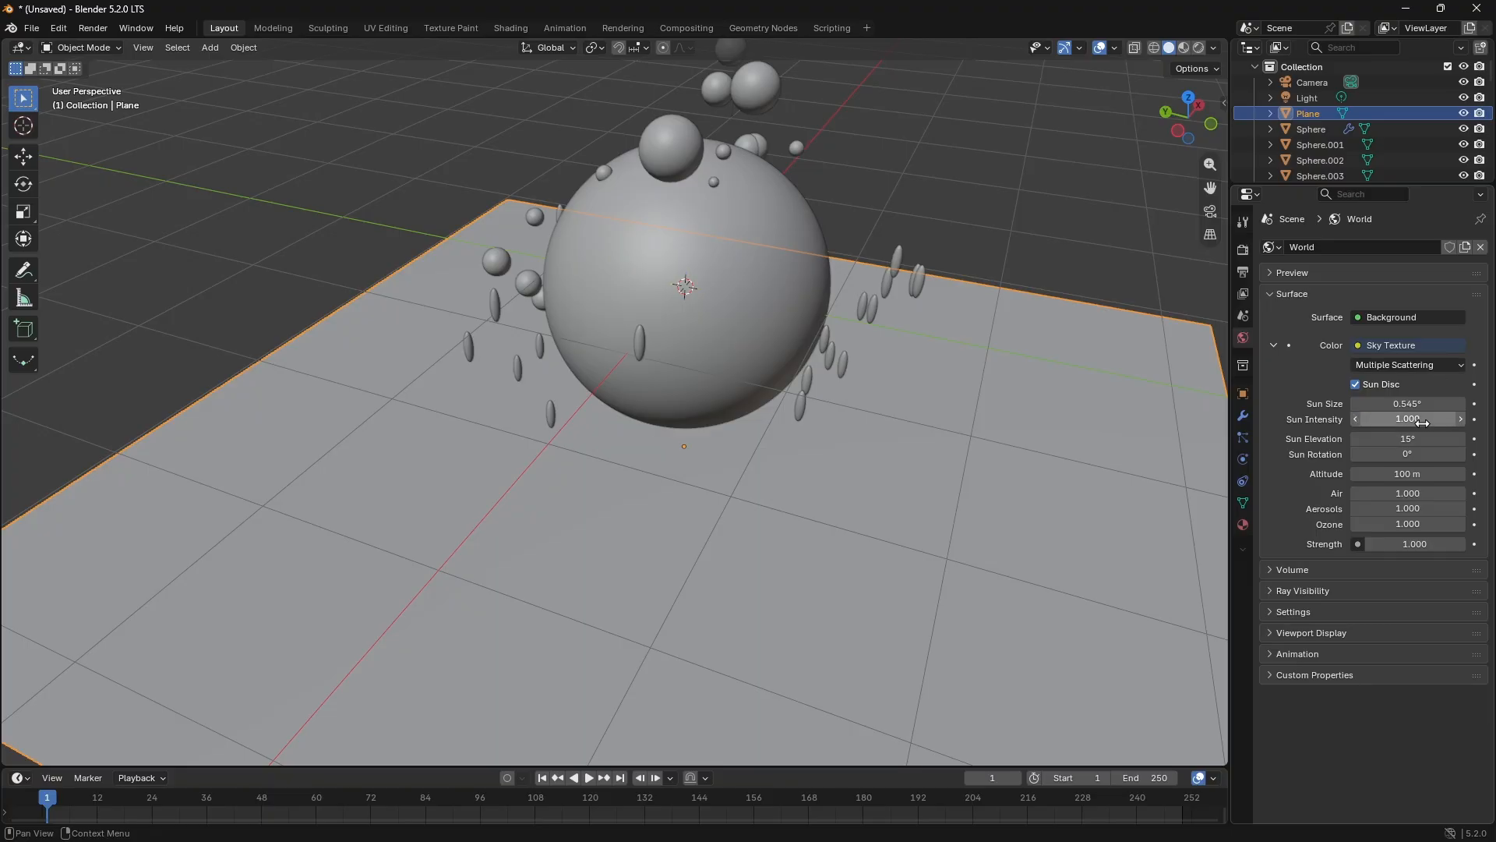
pyautogui.click(1357, 402)
pyautogui.click(1356, 402)
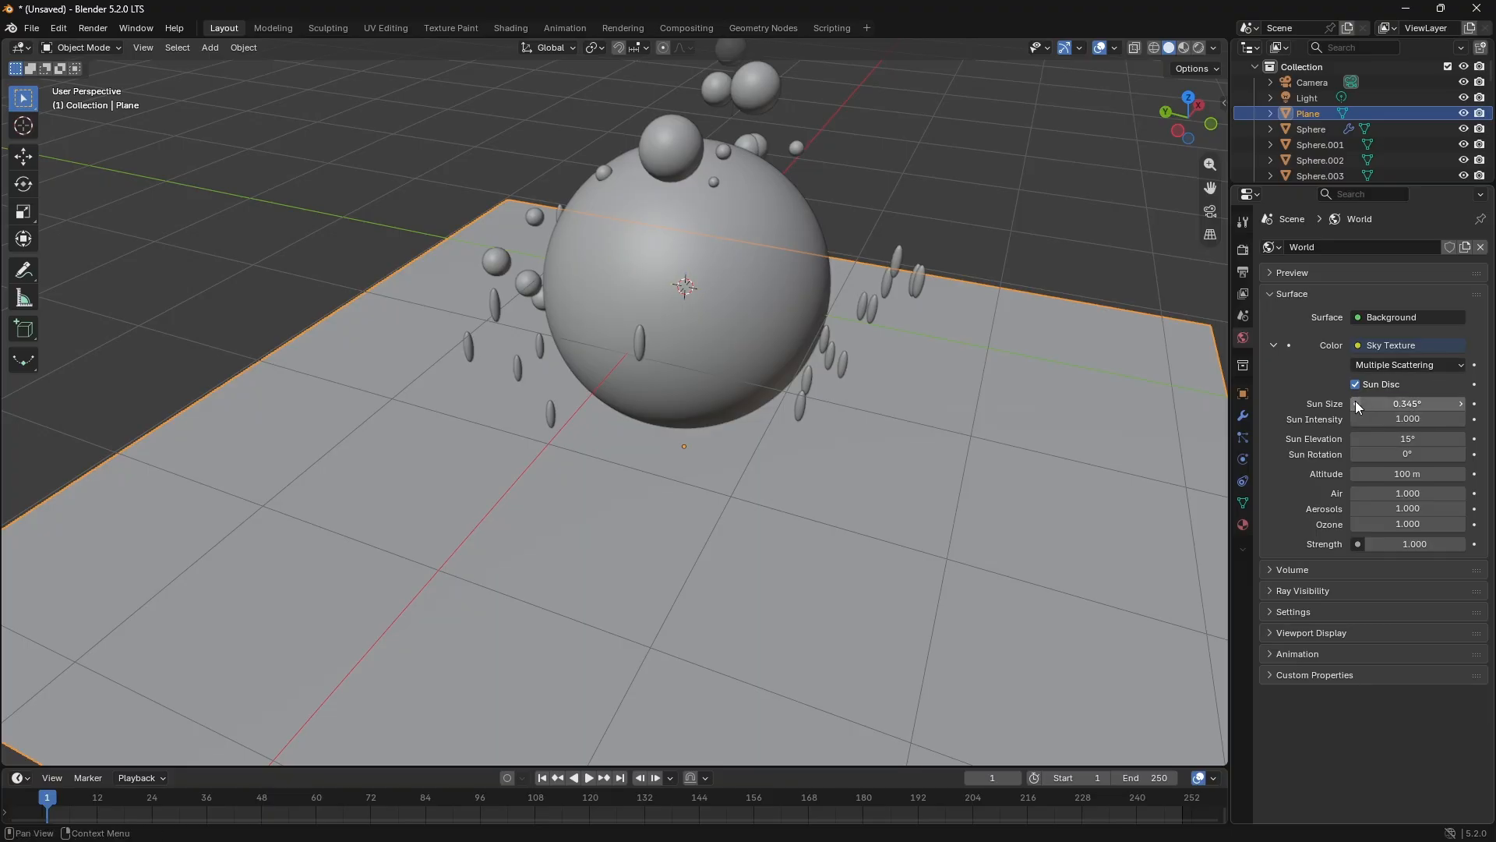
pyautogui.click(1462, 404)
pyautogui.click(1462, 404)
pyautogui.click(1459, 439)
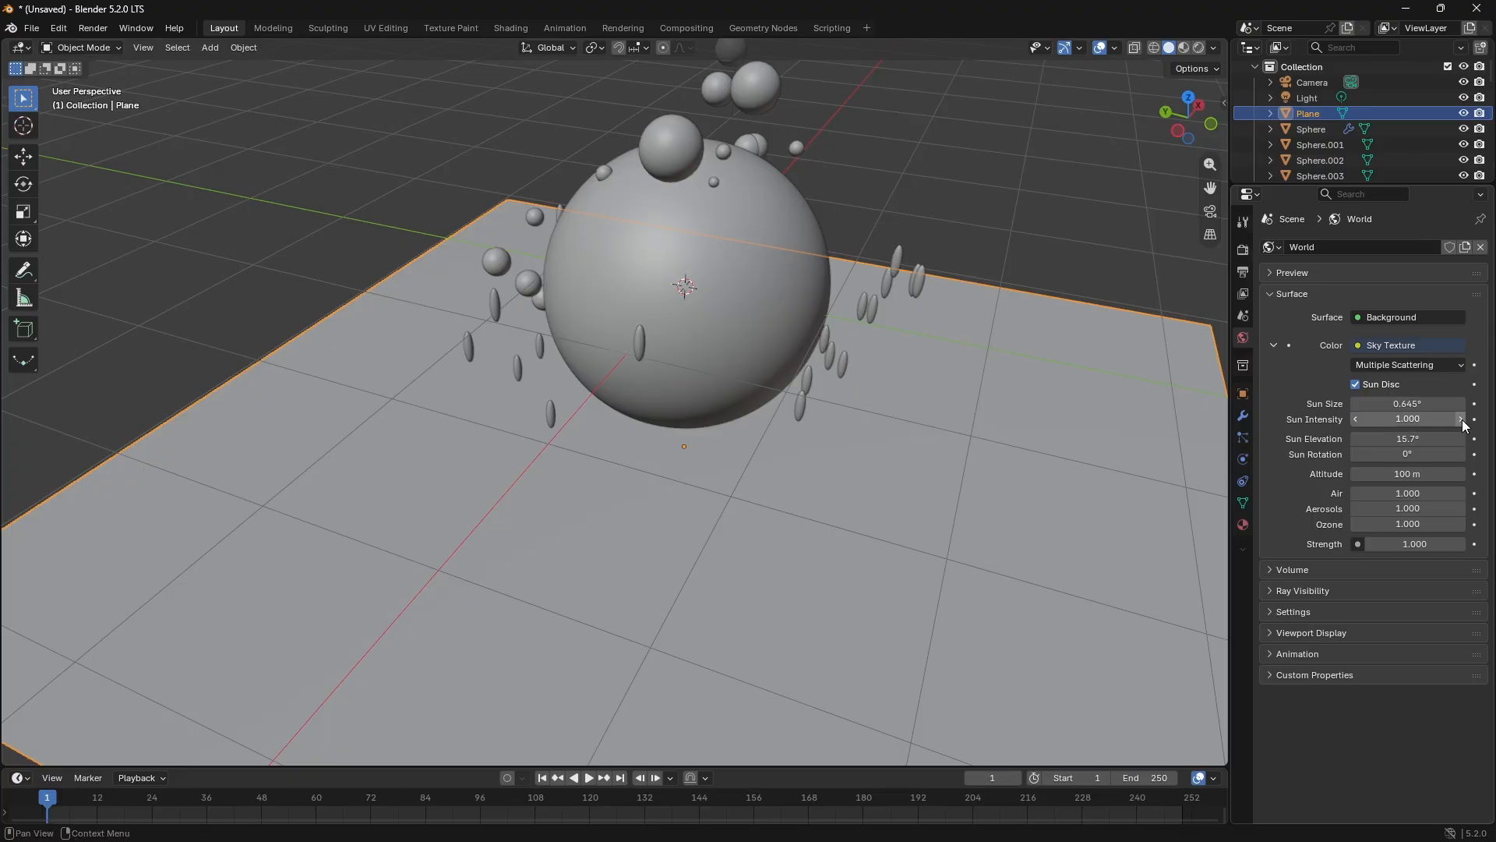
# Step: Raise the sky texture's sun intensity to 1.7
pyautogui.moveTo(1462, 421); pyautogui.dragTo(1466, 420)
pyautogui.click(1461, 419)
pyautogui.click(1461, 419)
pyautogui.click(1461, 420)
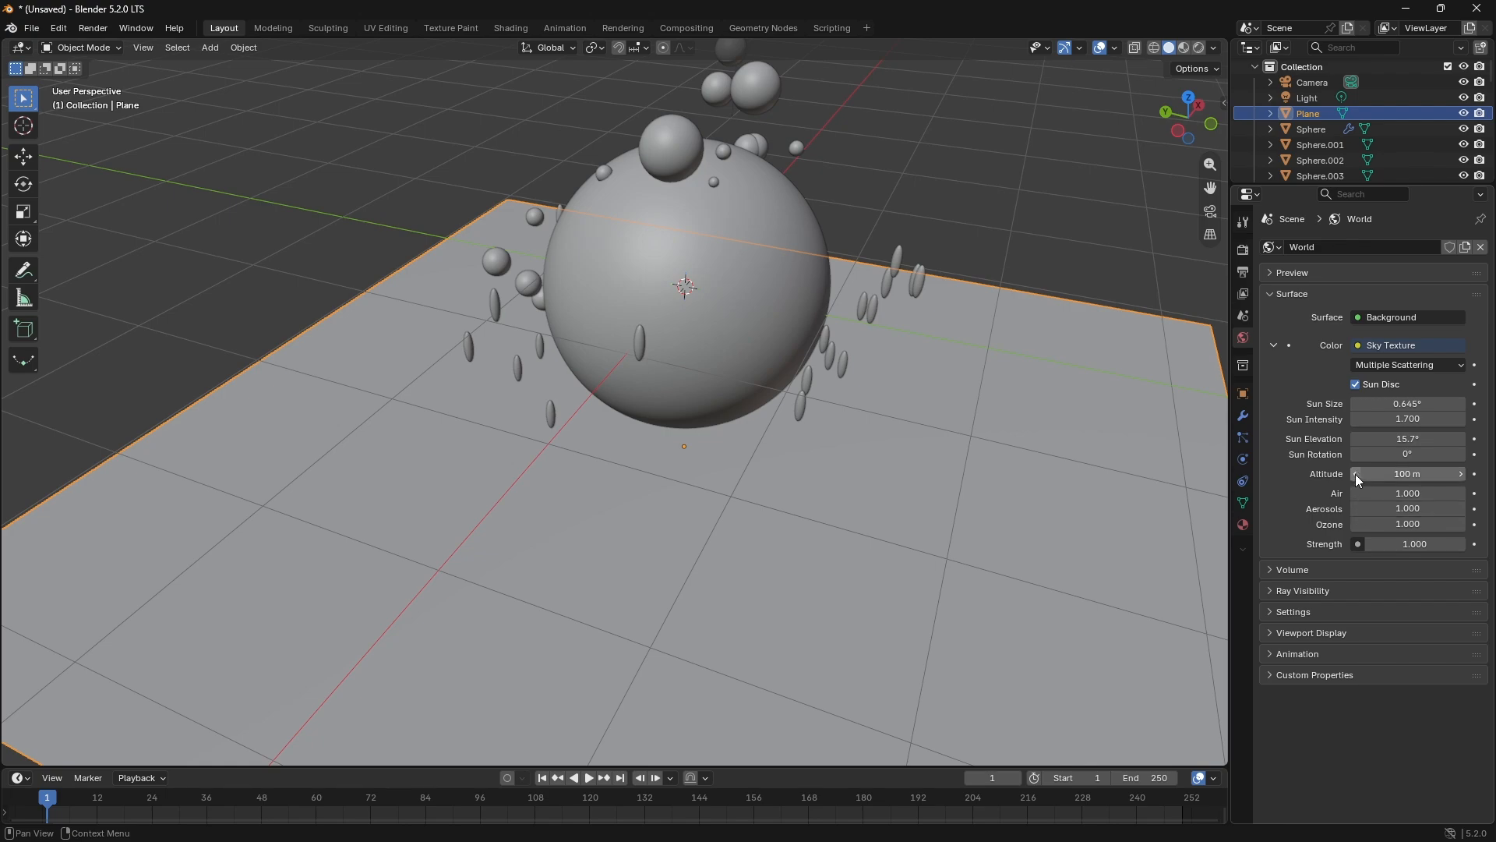
# Step: Set the world sky texture's sun rotation to 0.3°
pyautogui.click(1462, 455)
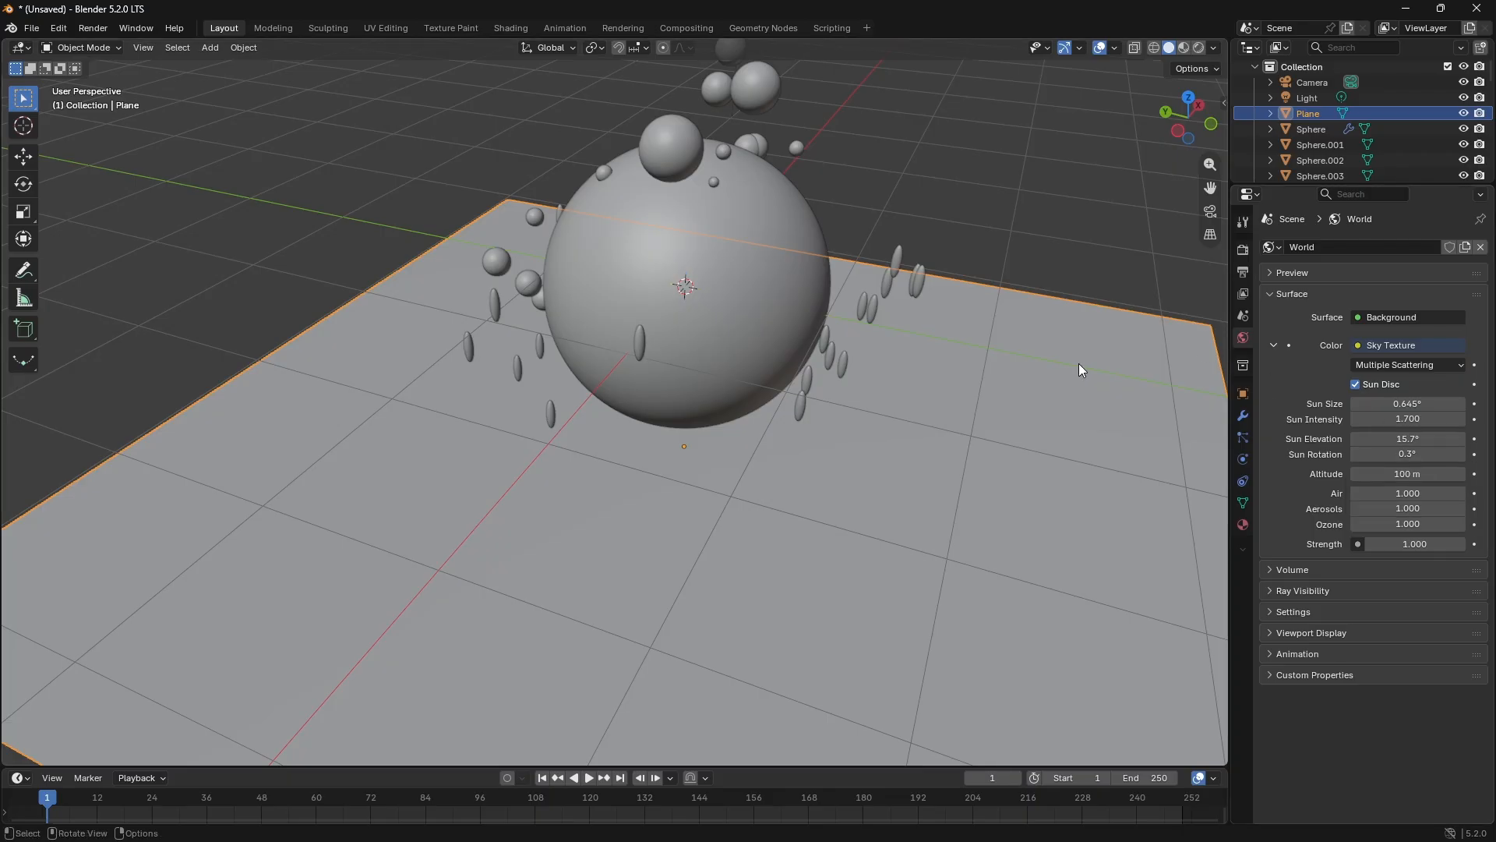
# Step: Add an area light at the large sphere's center and scale it up so its square extends well beyond the sphere
pyautogui.hotkey('shift', 'a')
pyautogui.moveTo(1079, 363)
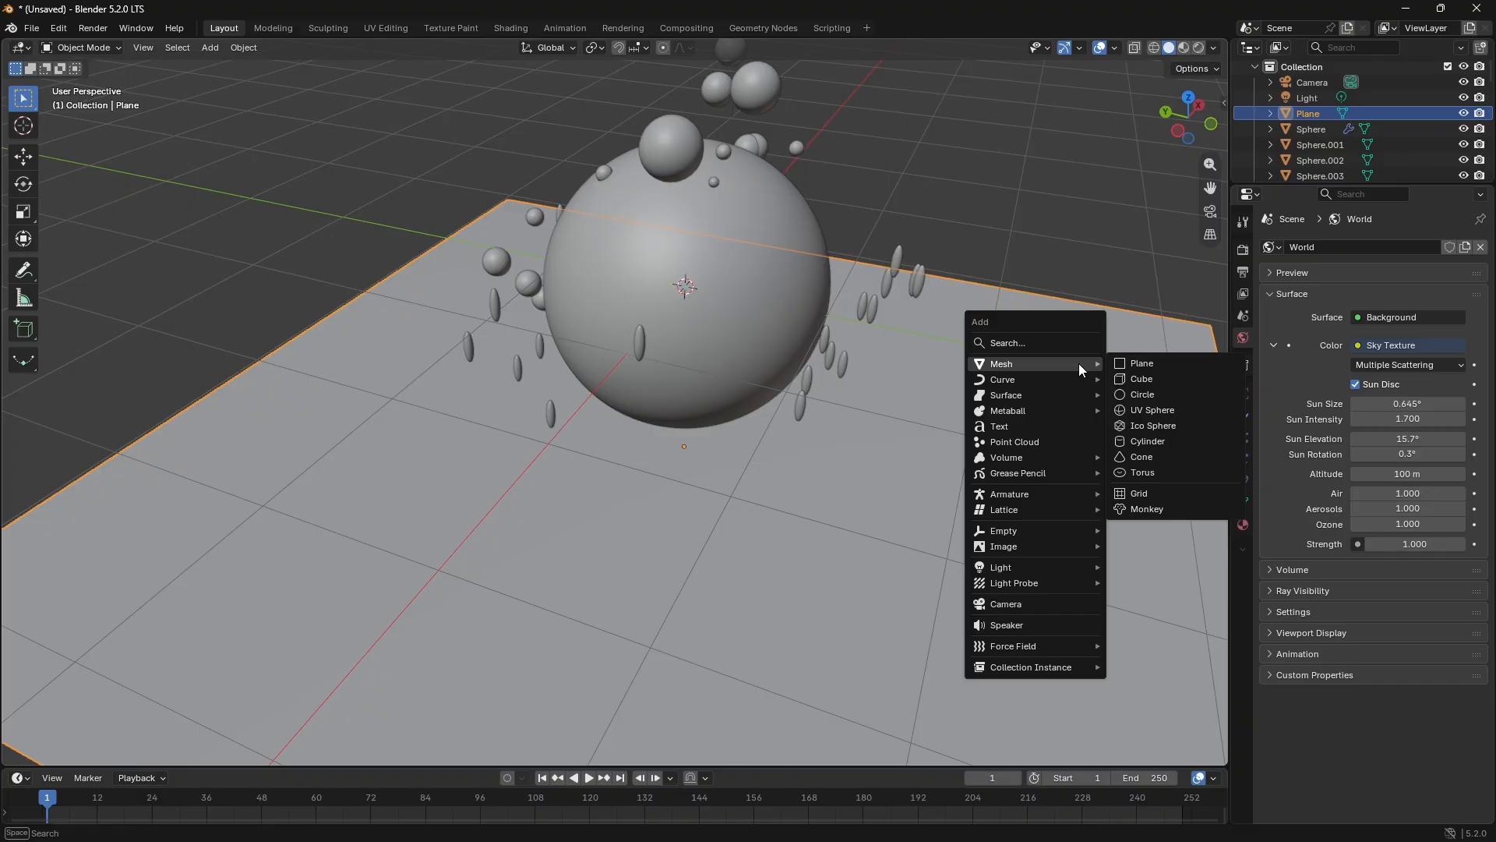
pyautogui.moveTo(998, 574)
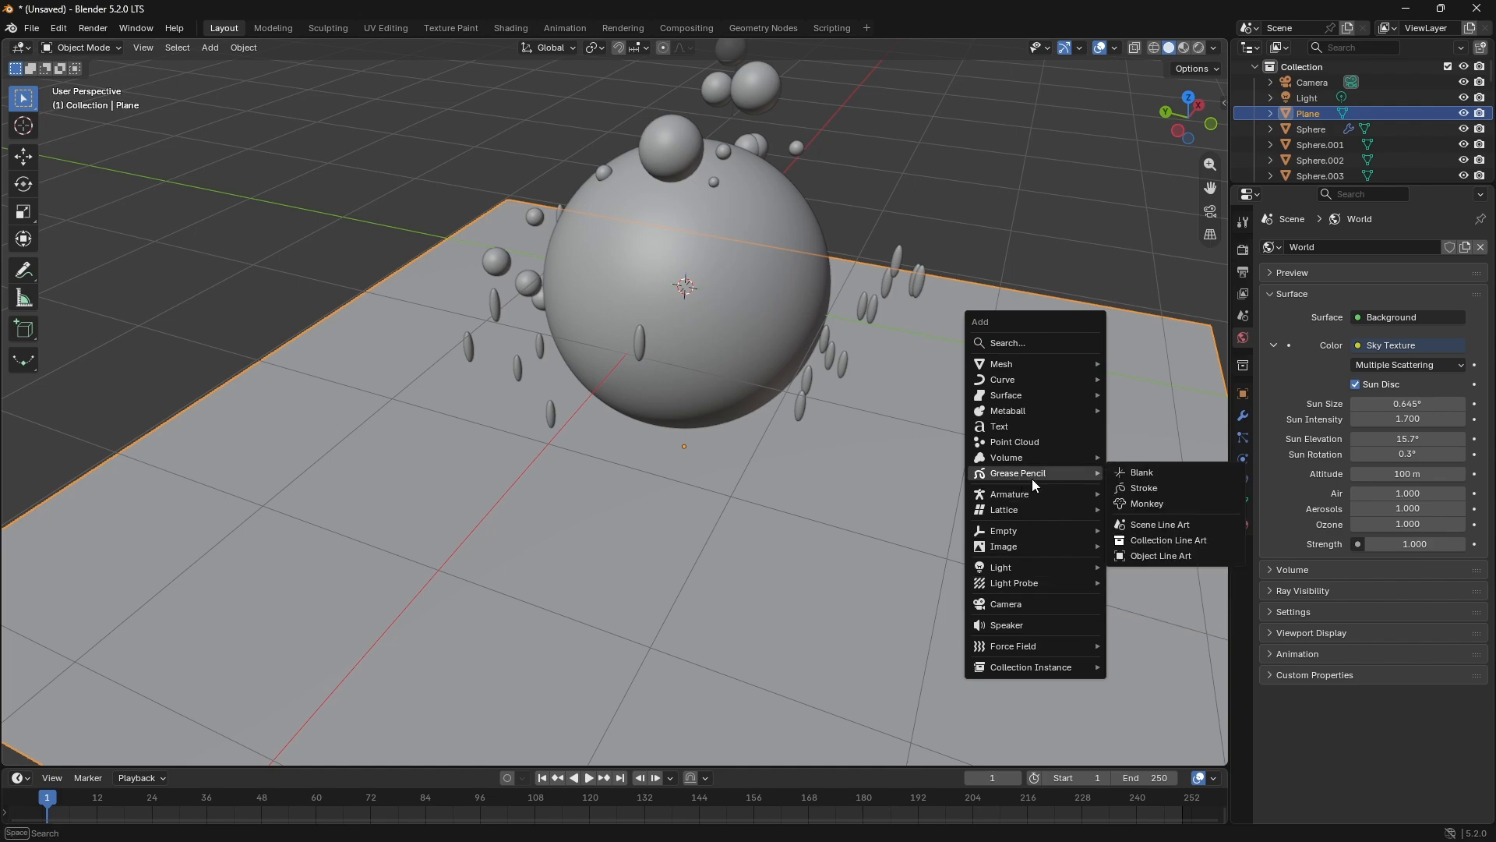
pyautogui.moveTo(1050, 549)
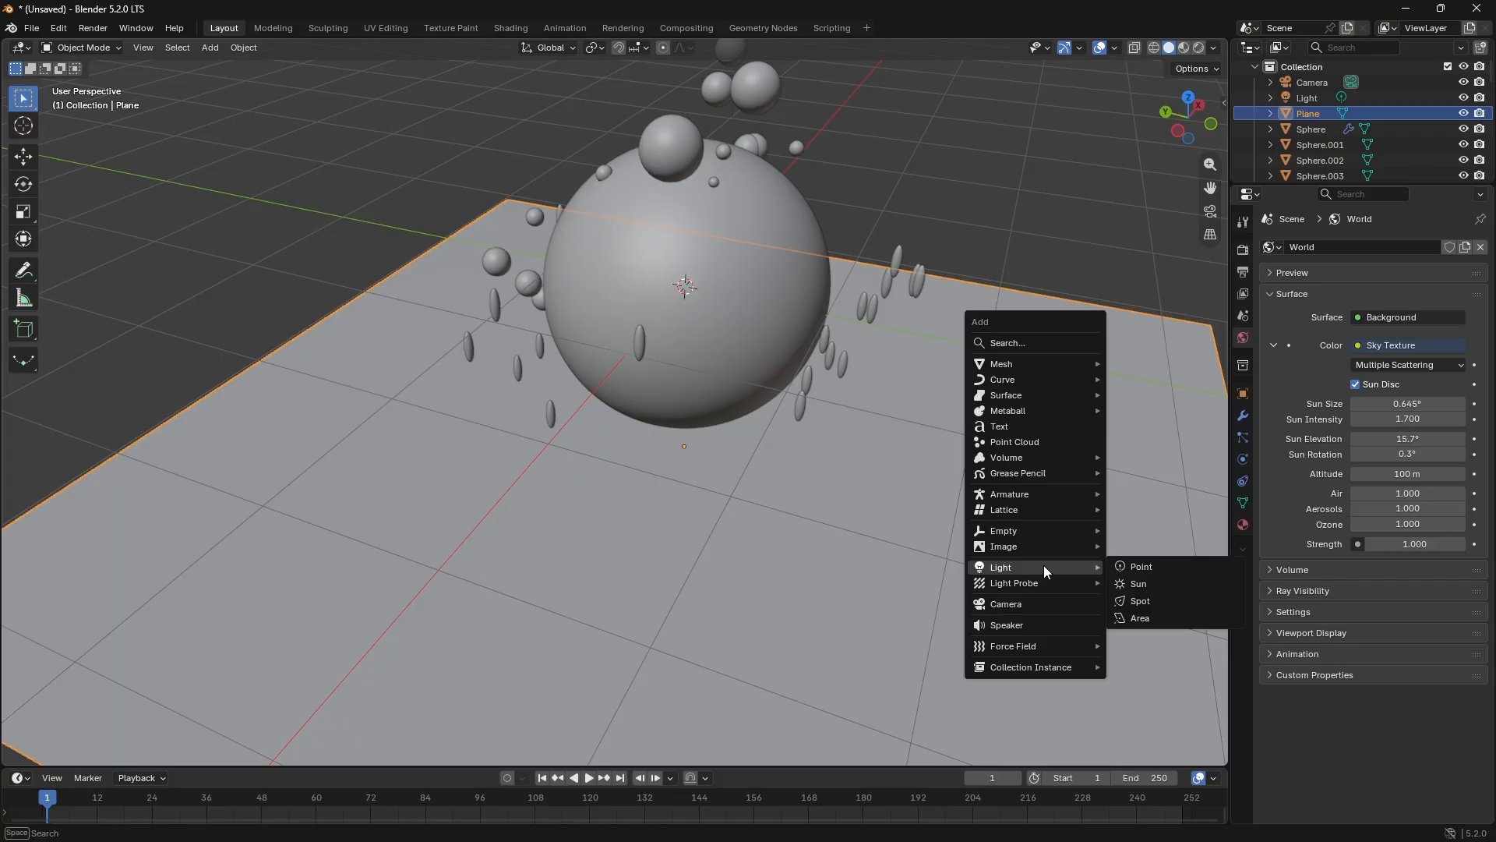
pyautogui.click(1143, 617)
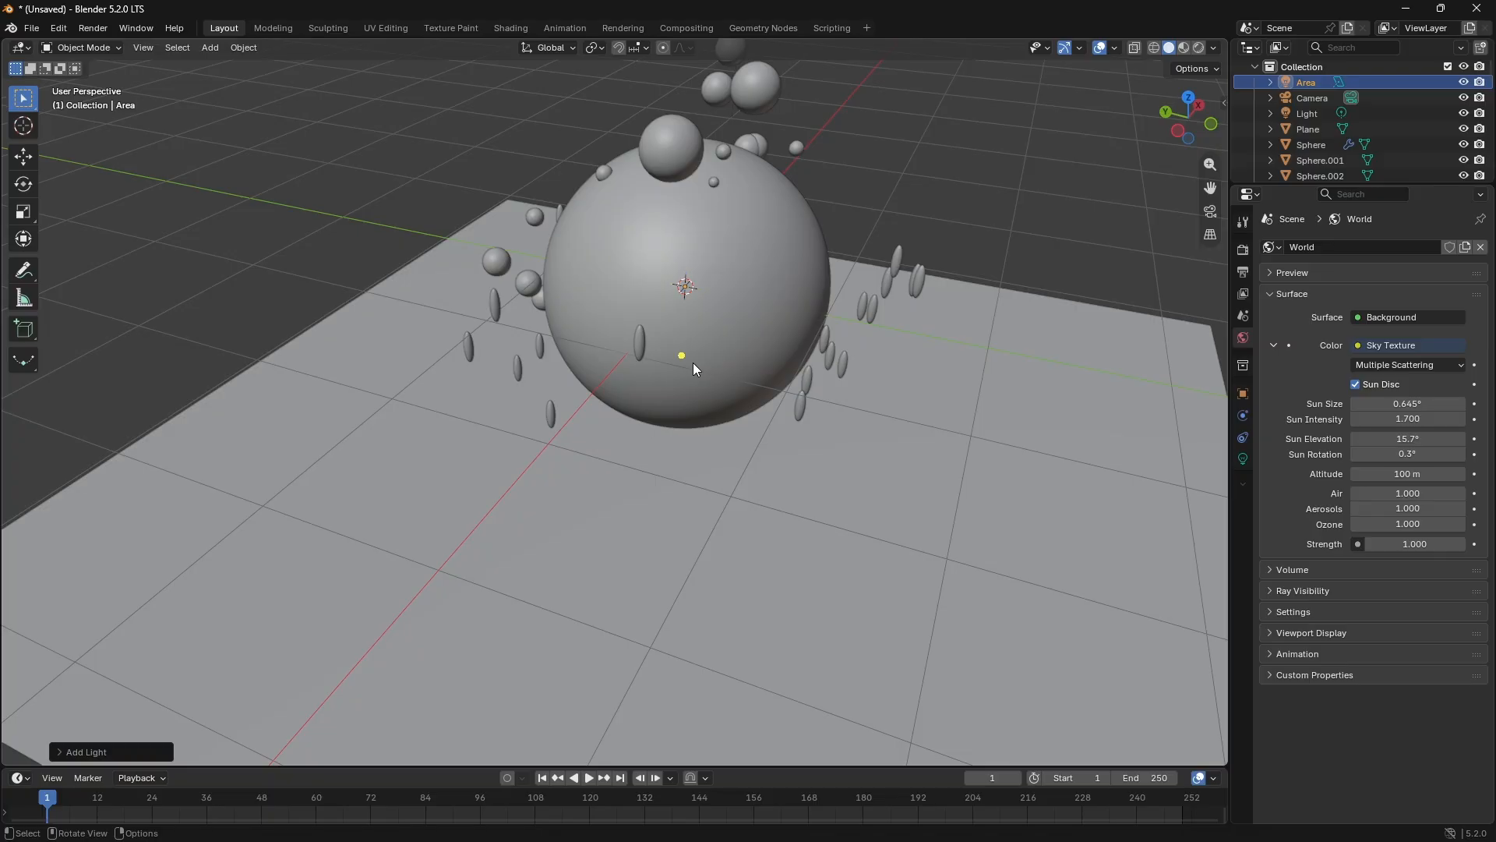
pyautogui.press('s')
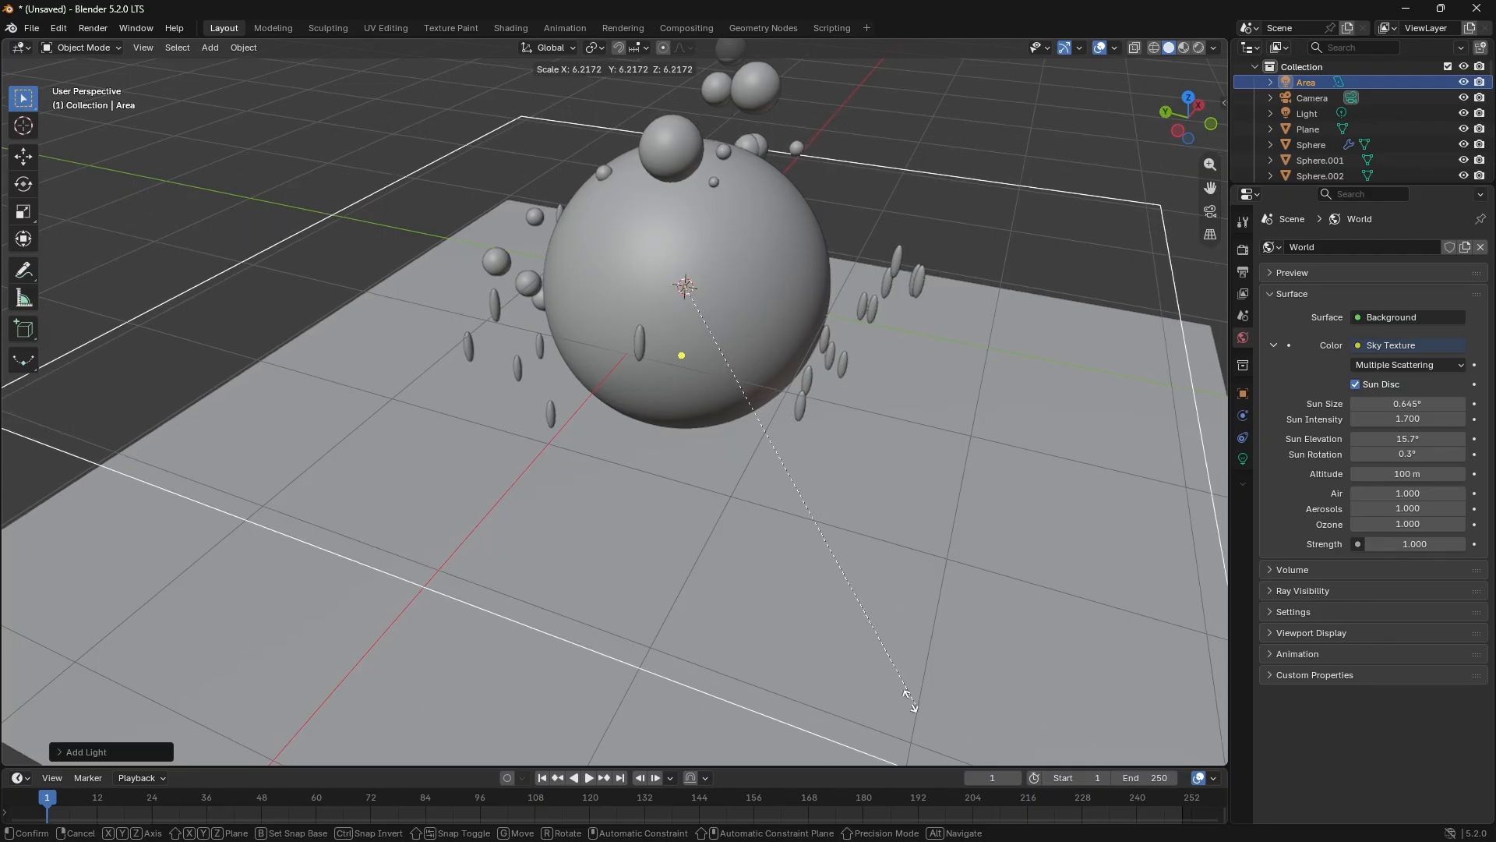
pyautogui.click(803, 527)
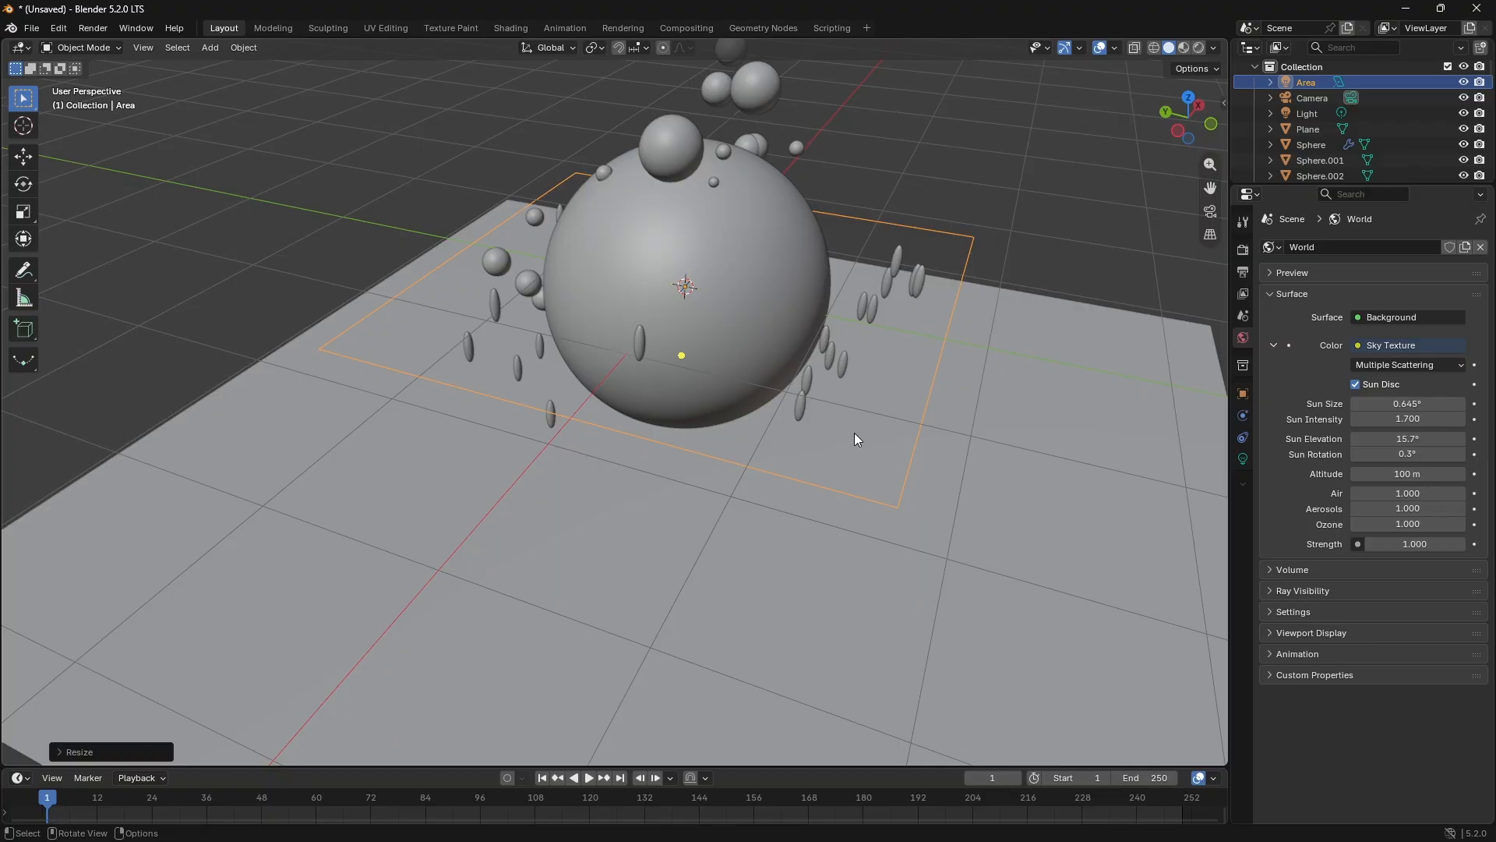
# Step: Duplicate the enlarged area light and place the copy lower, over the near part of the floor plane
pyautogui.hotkey('shift', 'd')
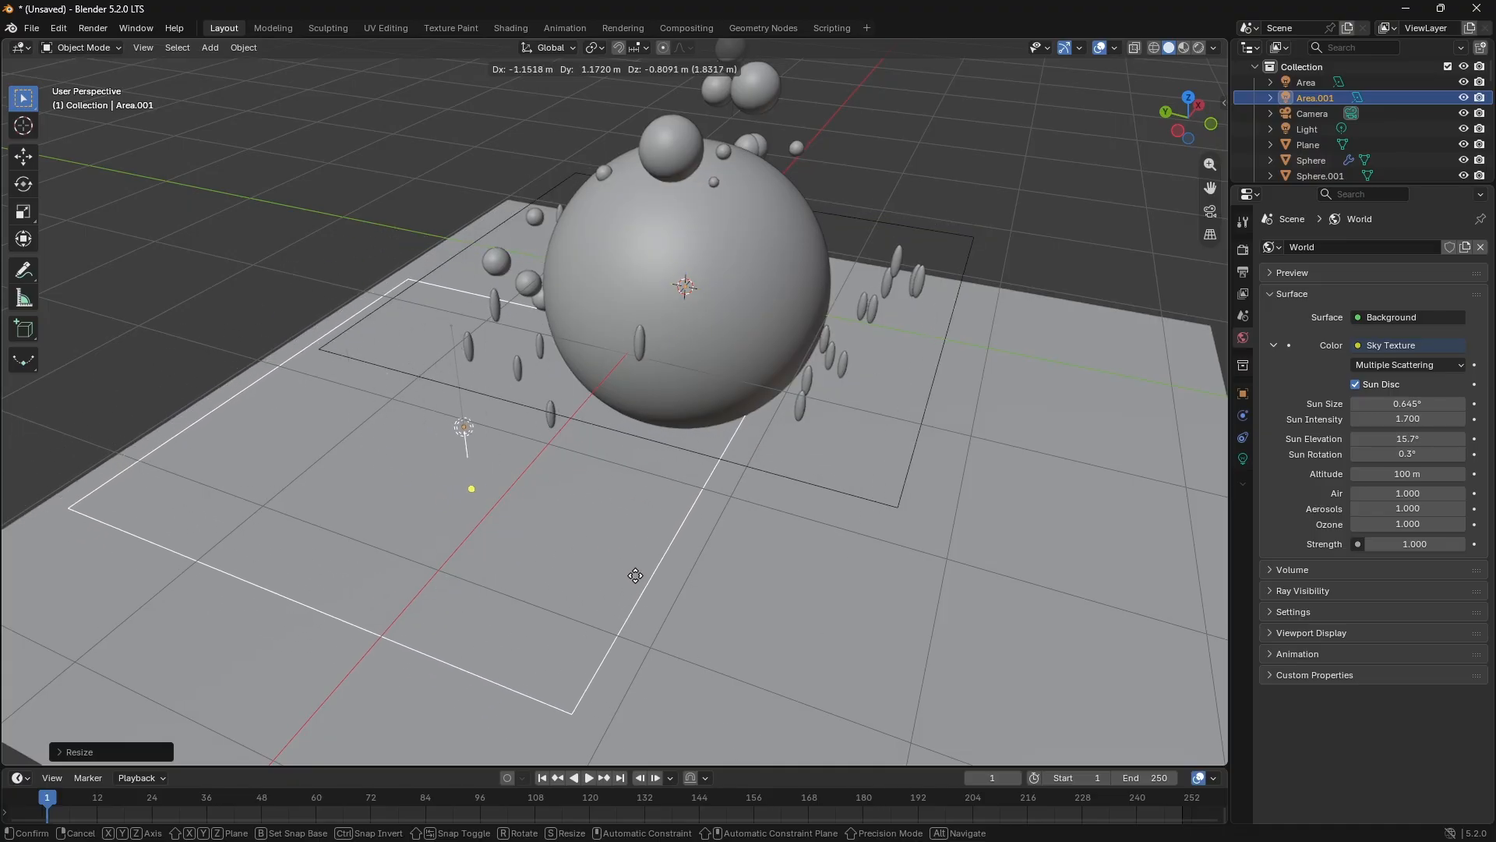
pyautogui.click(650, 579)
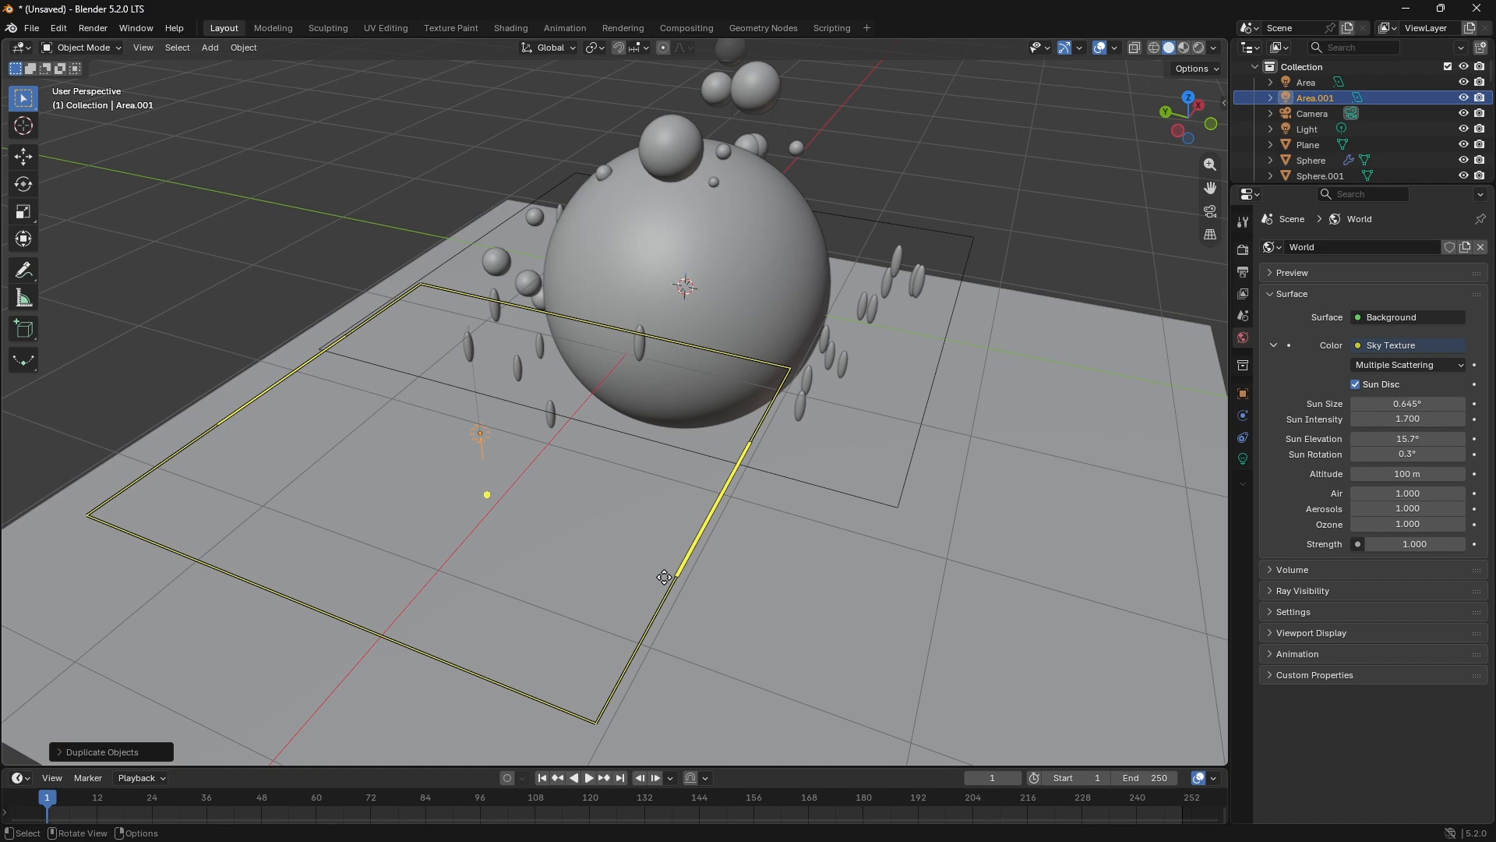
# Step: Change the original area light's color to a bright yellow, #FFFD4E
pyautogui.click(837, 493)
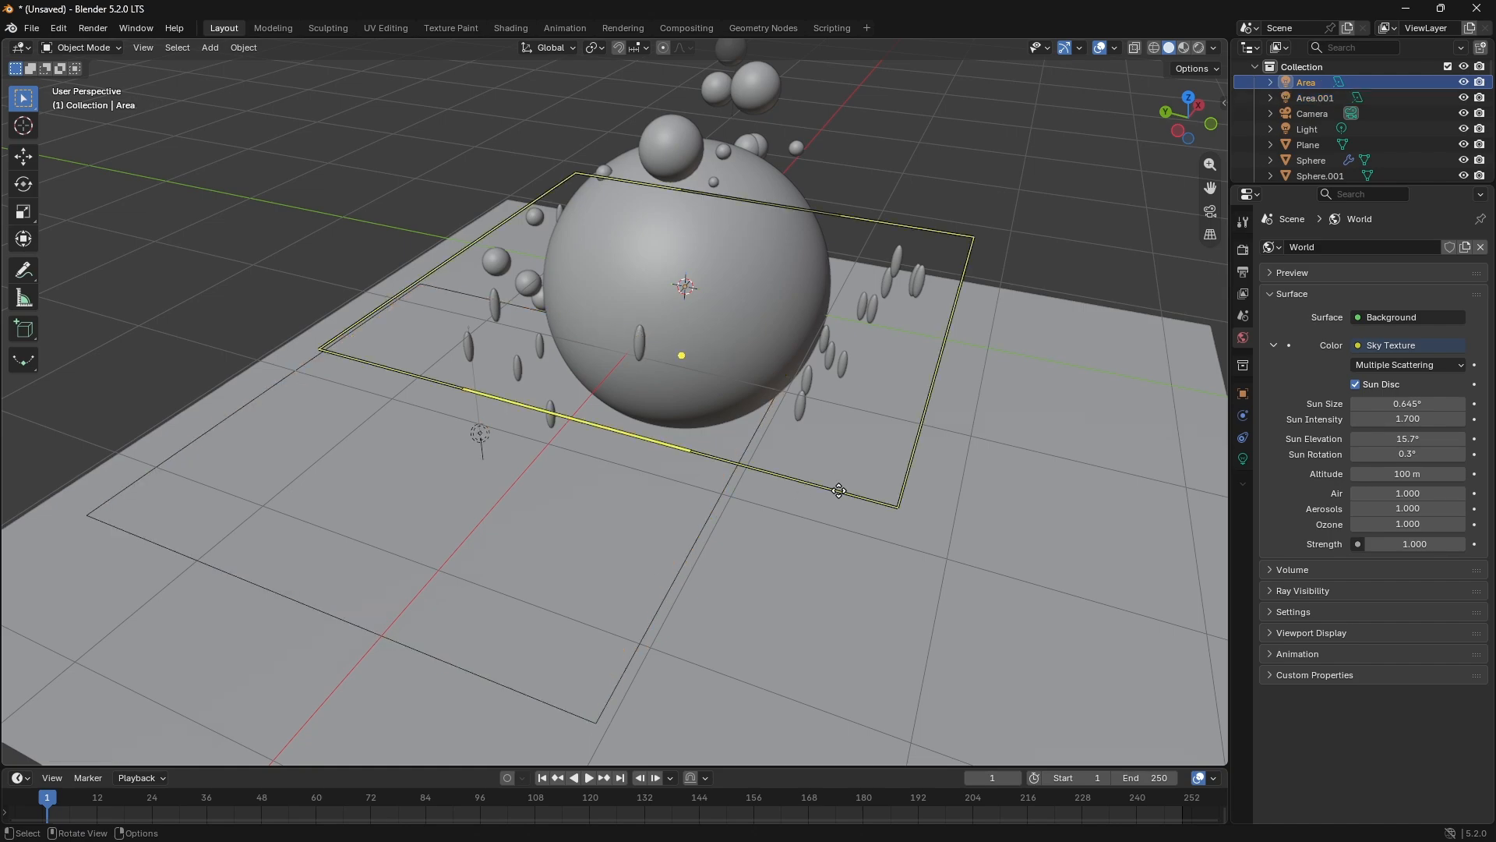
pyautogui.click(1243, 459)
pyautogui.click(1407, 353)
pyautogui.moveTo(1384, 192); pyautogui.dragTo(1336, 183)
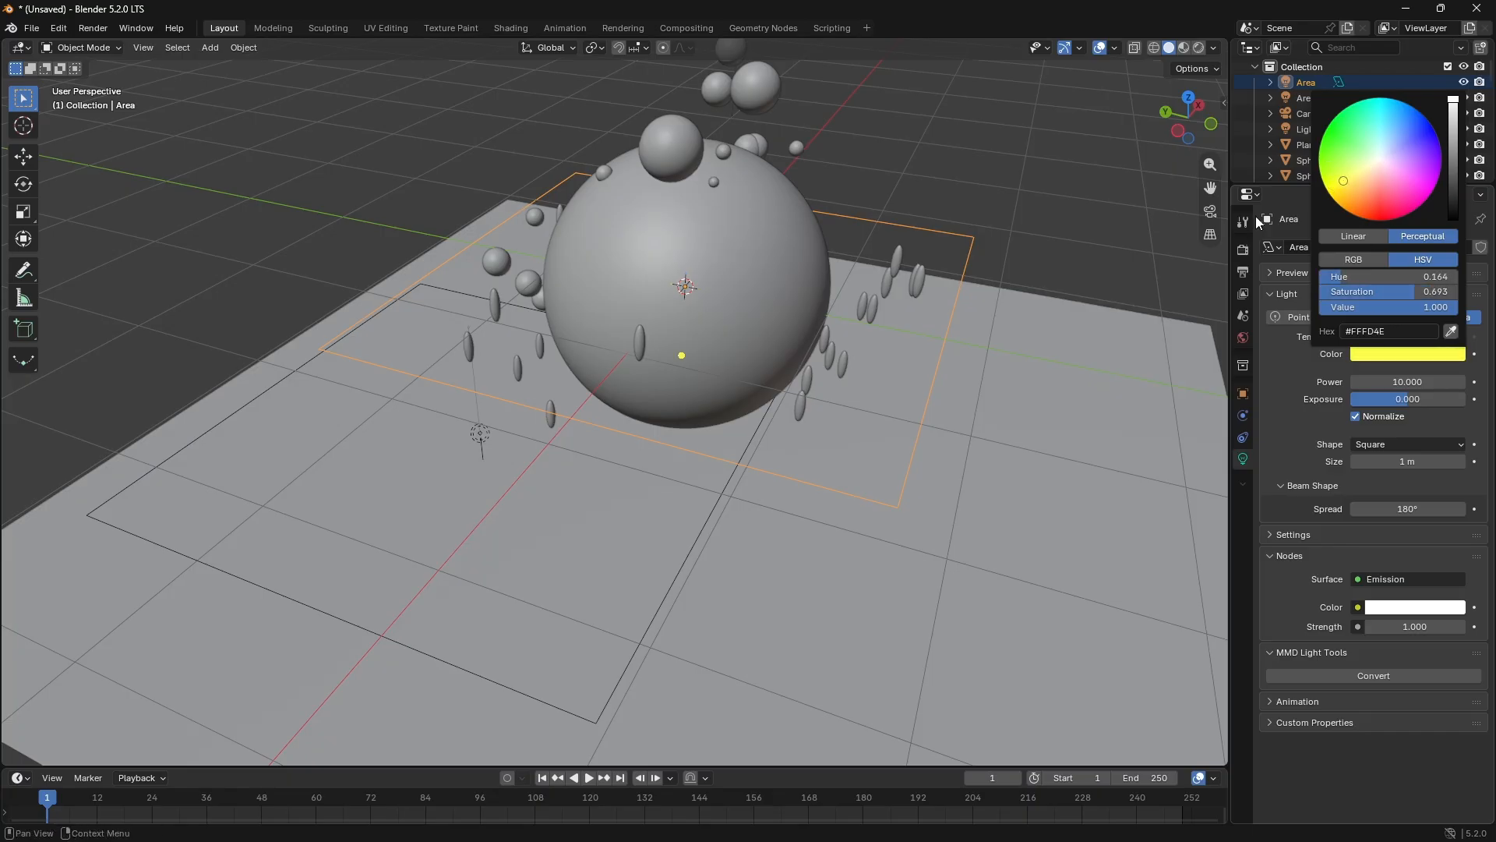
# Step: Change the duplicated area light's color to a pale yellow
pyautogui.click(667, 576)
pyautogui.click(1431, 356)
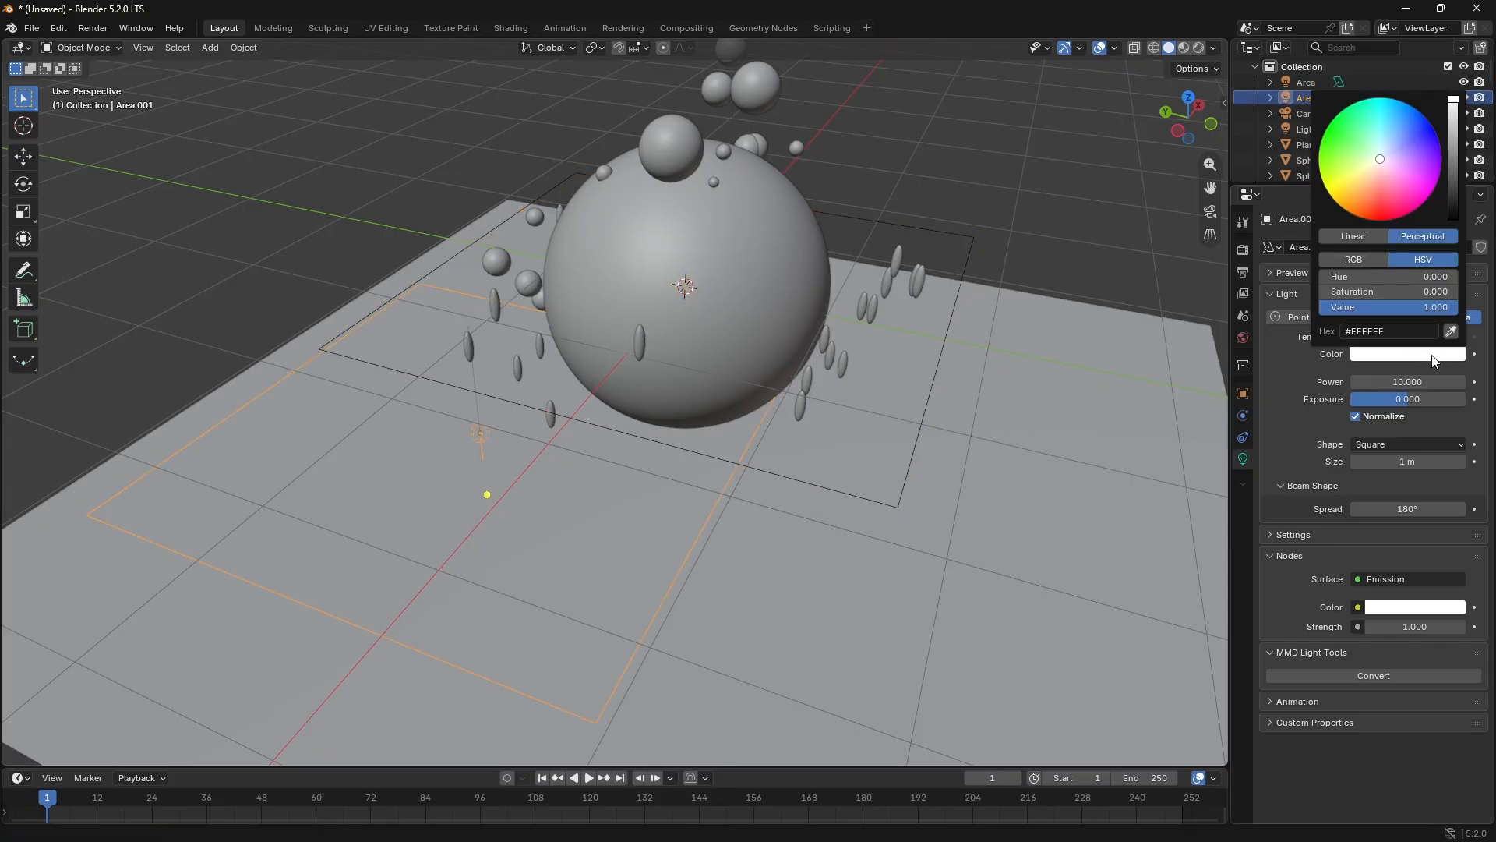
pyautogui.moveTo(1376, 159)
pyautogui.mouseDown()
pyautogui.moveTo(1397, 125)
pyautogui.moveTo(1370, 120)
pyautogui.moveTo(1381, 106)
pyautogui.moveTo(1359, 177)
pyautogui.mouseUp()
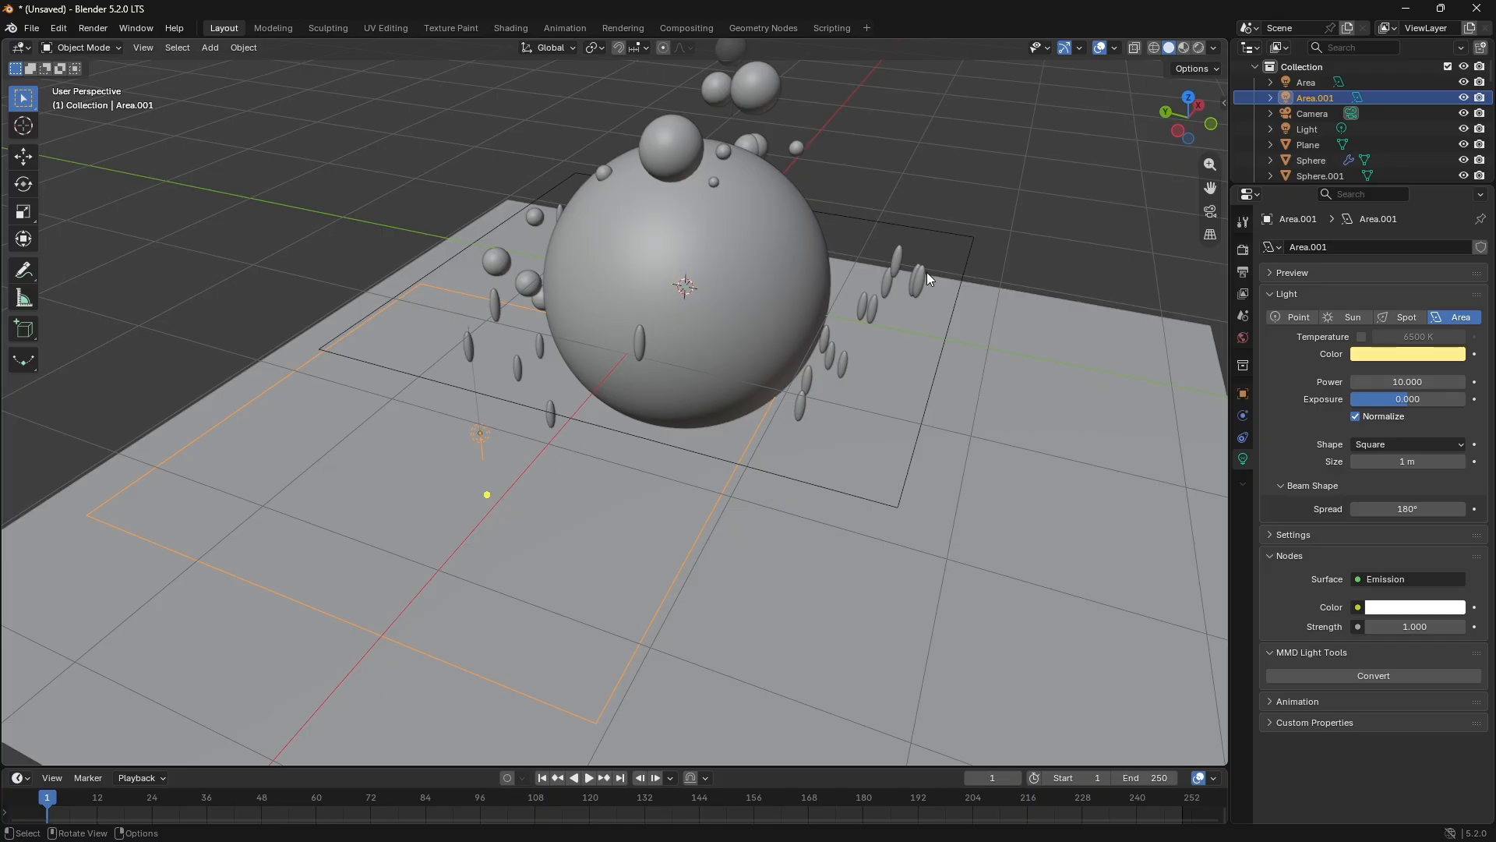
# Step: Add a UV sphere and move it beside the large sphere, past the elongated beads
pyautogui.press('g')
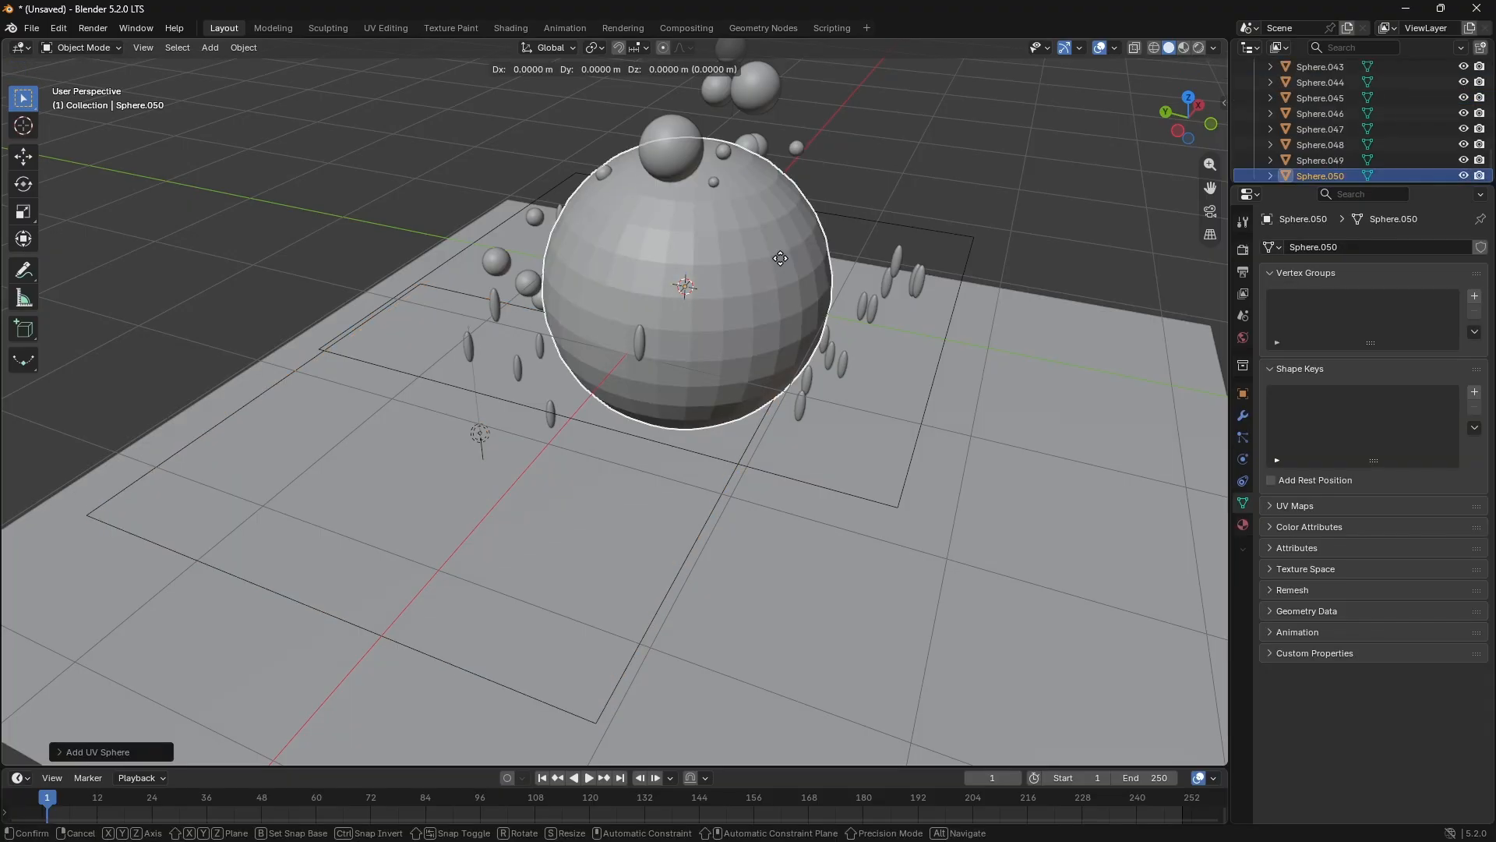
pyautogui.click(1203, 355)
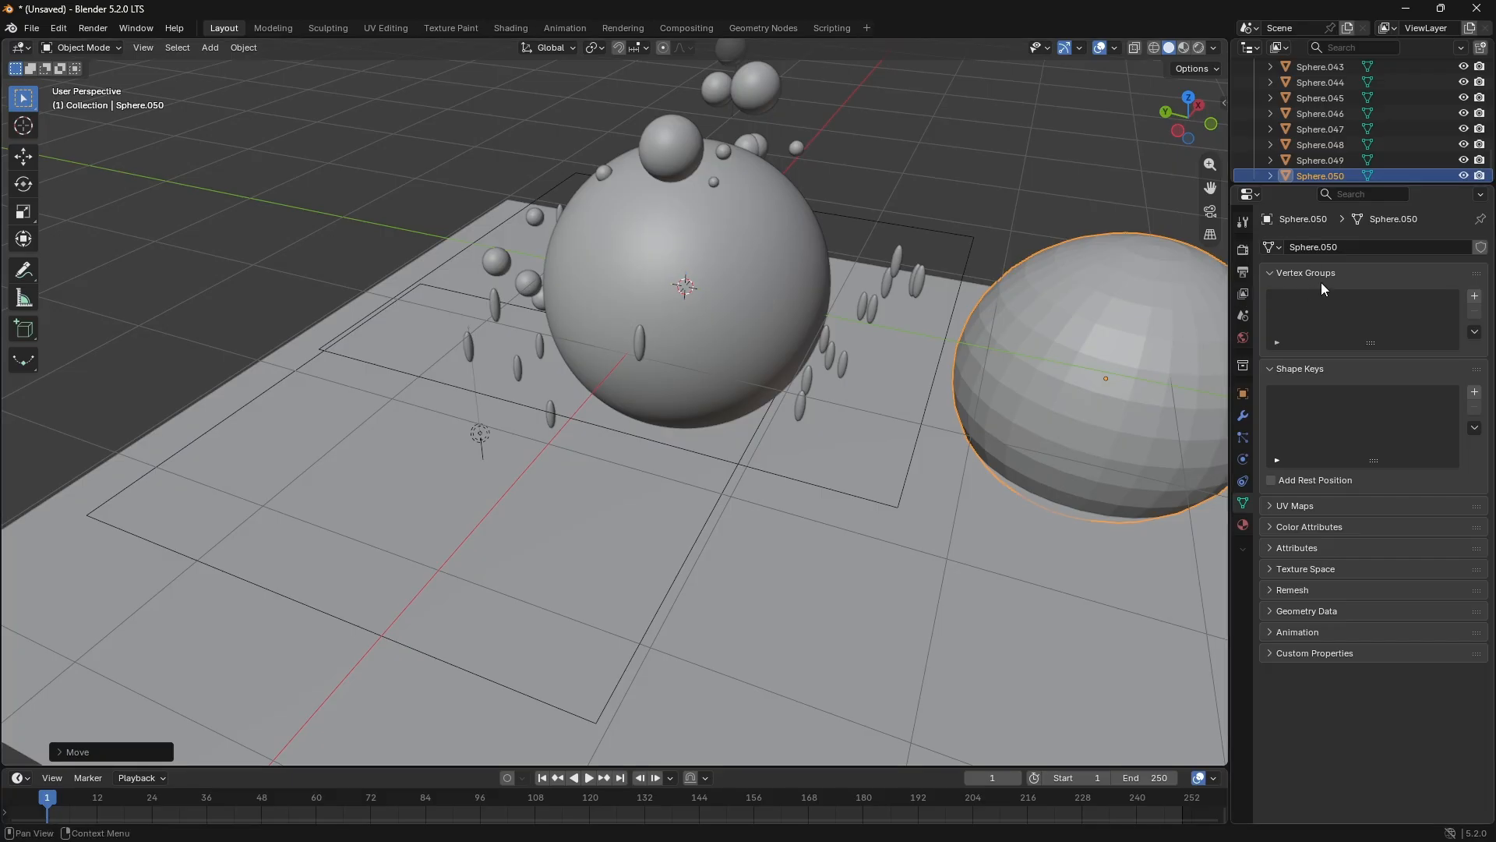
# Step: Create a new material for the added sphere and give it a pale green base color
pyautogui.click(1243, 525)
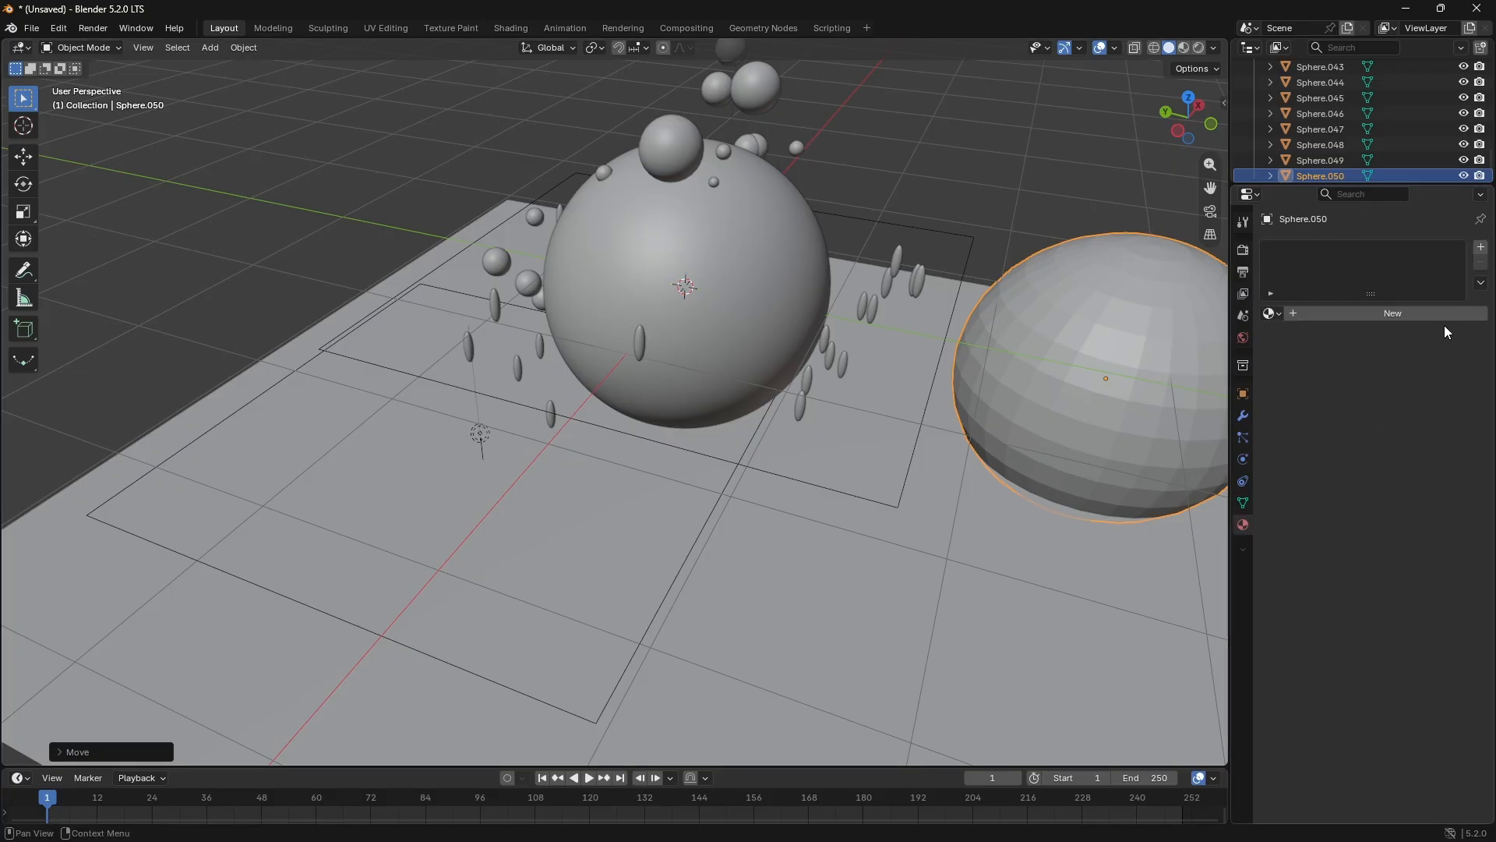
pyautogui.click(1429, 312)
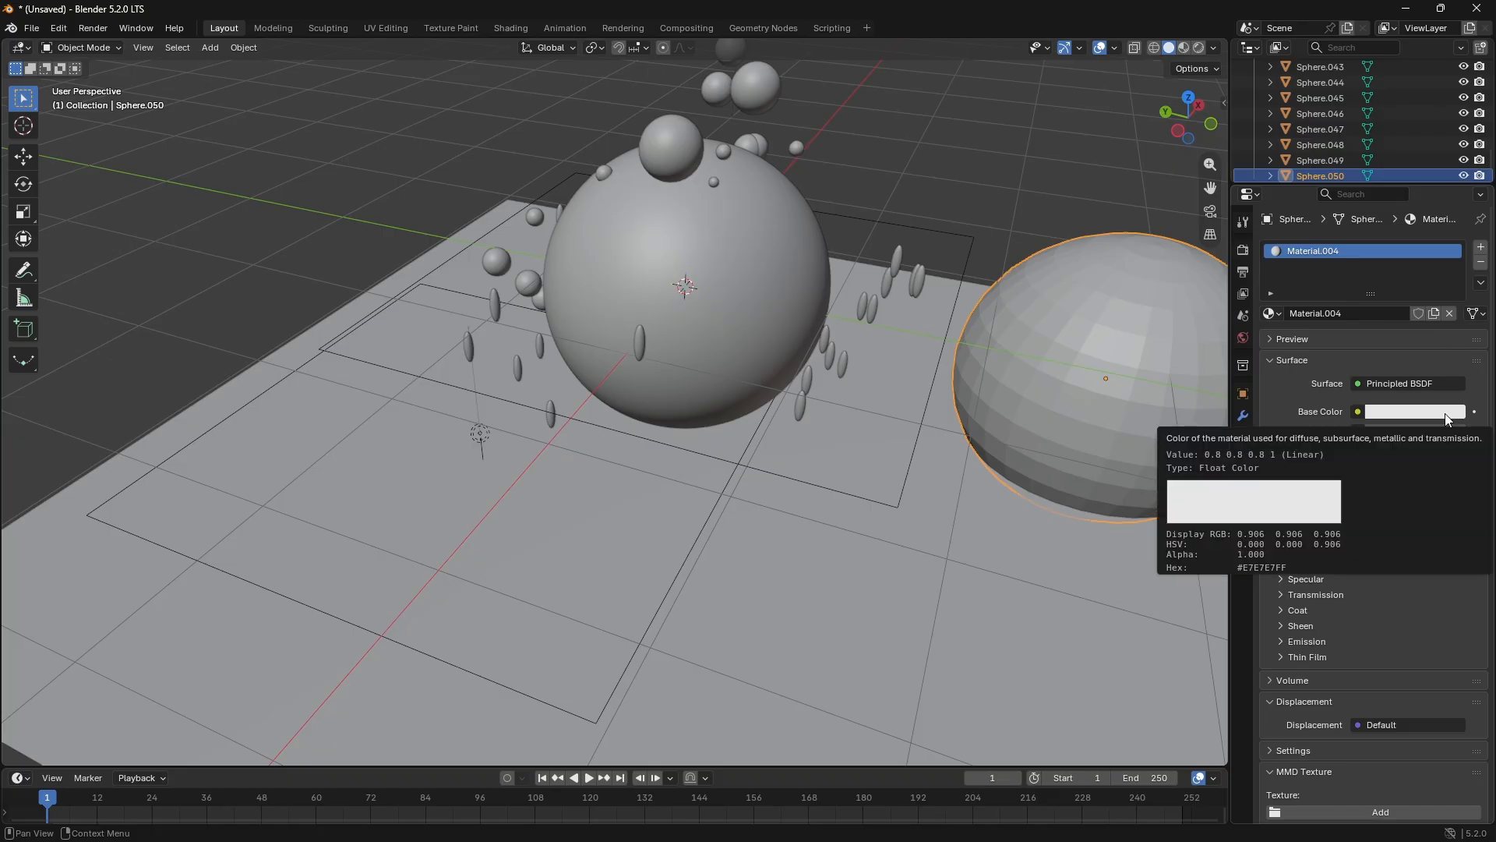
pyautogui.click(1445, 413)
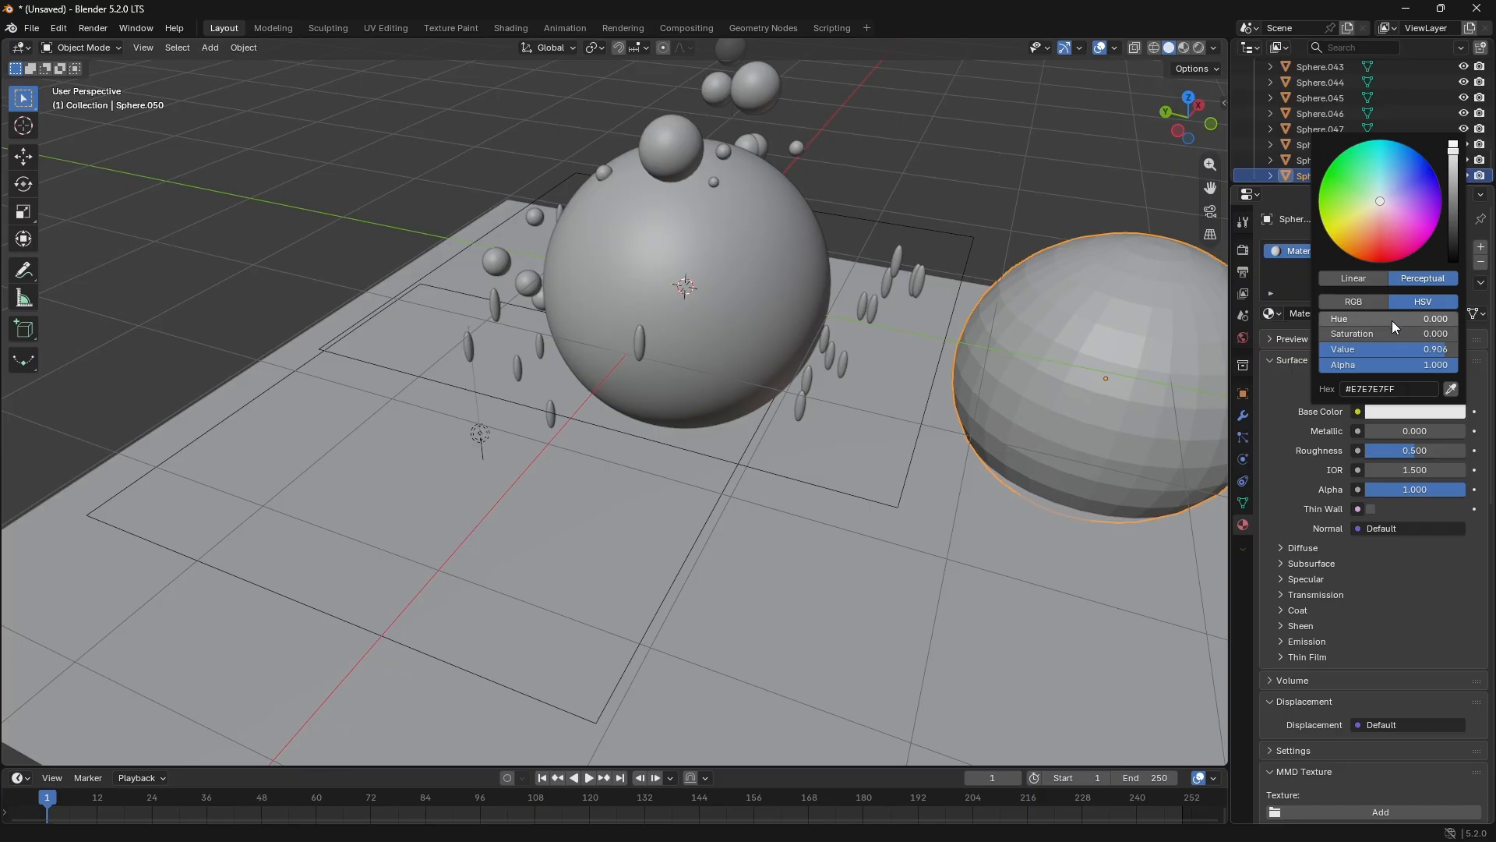
pyautogui.hotkey('ctrl', 'v')
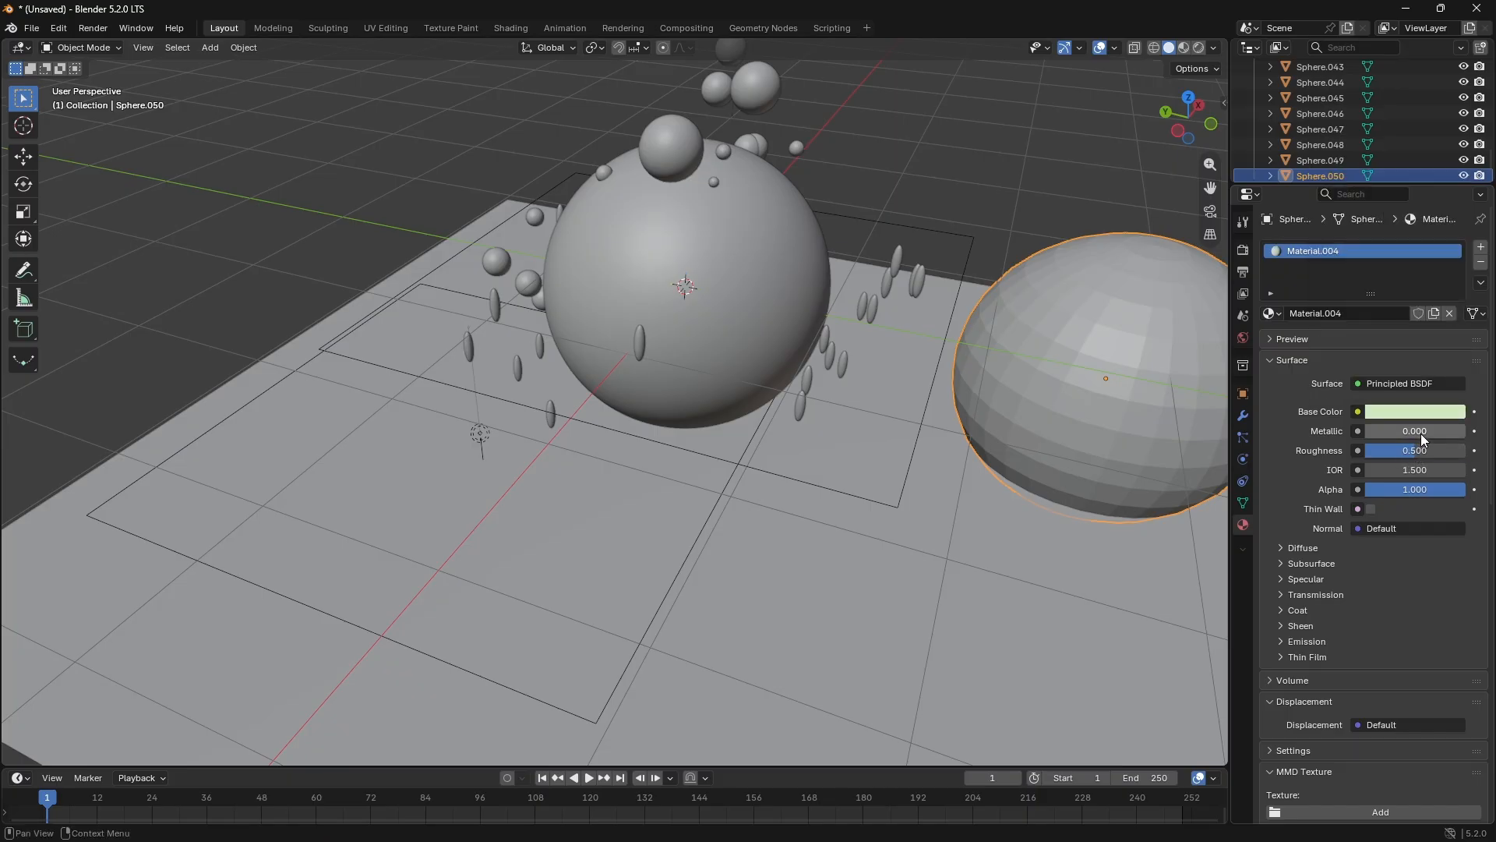
# Step: Make the added sphere's material glossy metal with Metallic 1 and Roughness 0.02
pyautogui.click(1420, 431)
pyautogui.write('1')
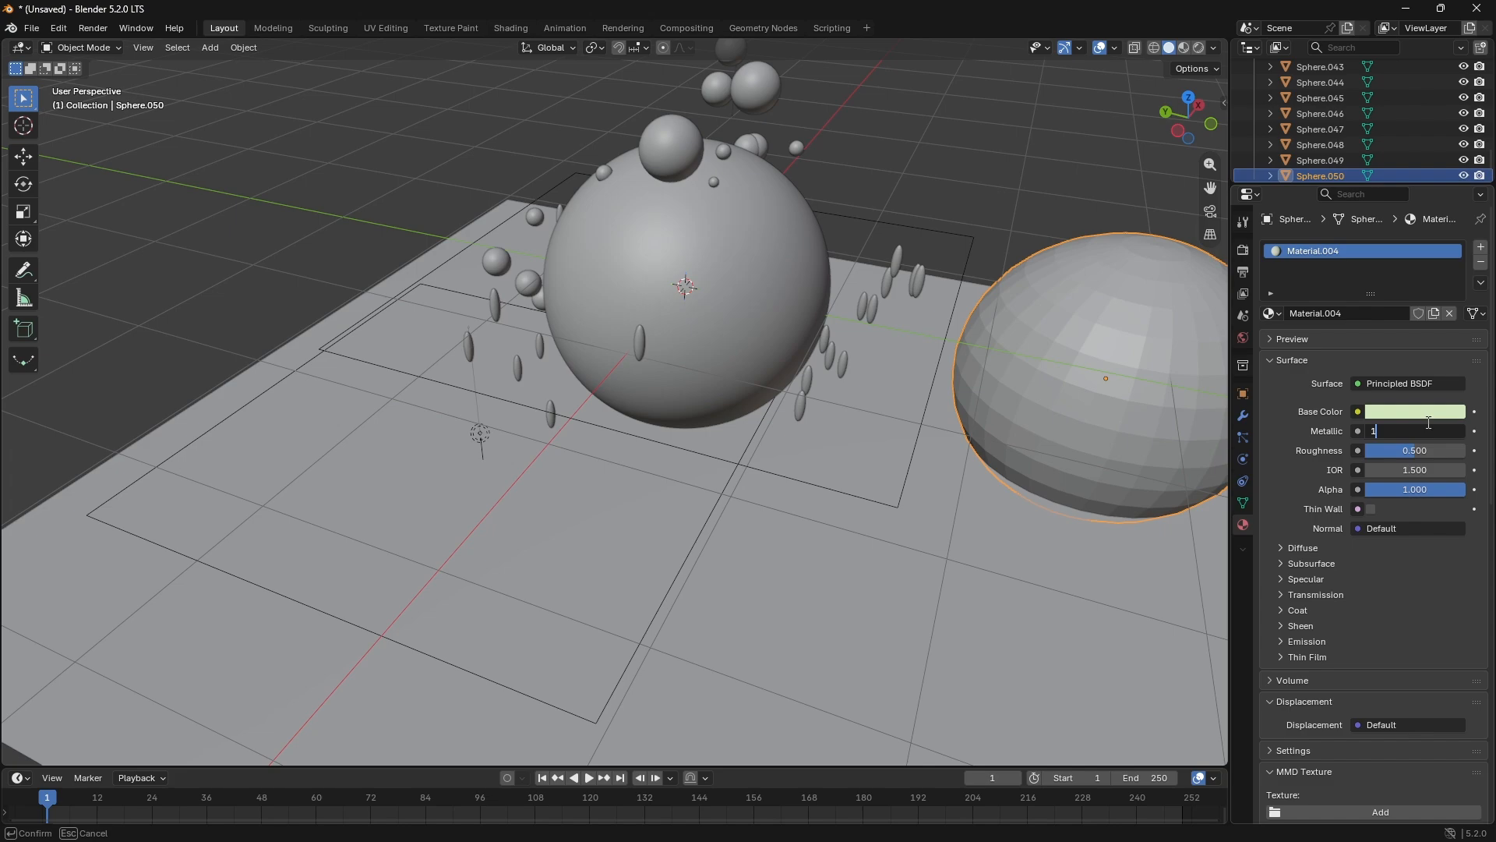
pyautogui.press('Return')
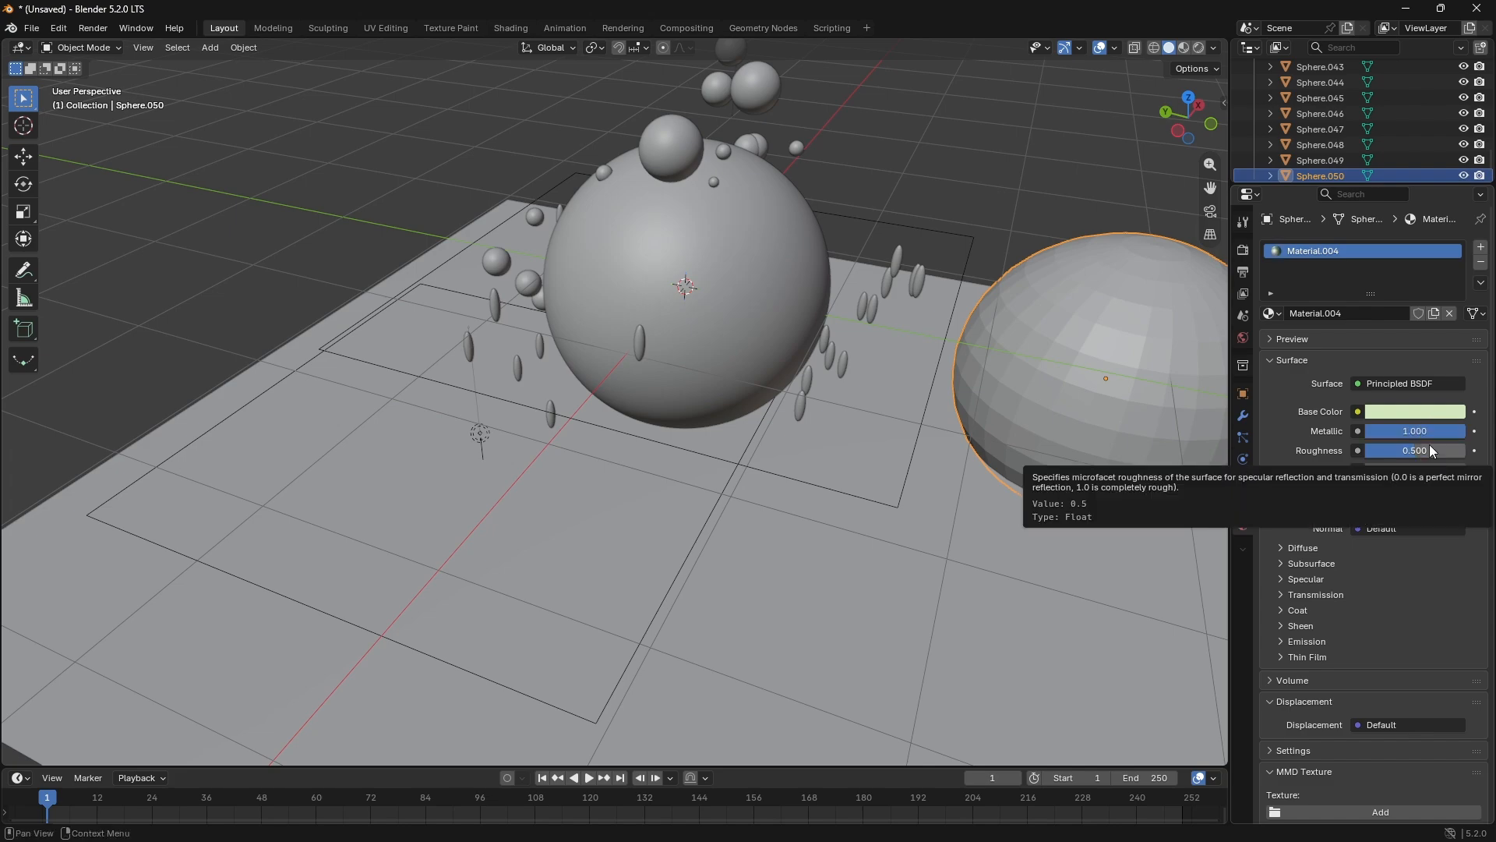
pyautogui.click(1431, 449)
pyautogui.write('0')
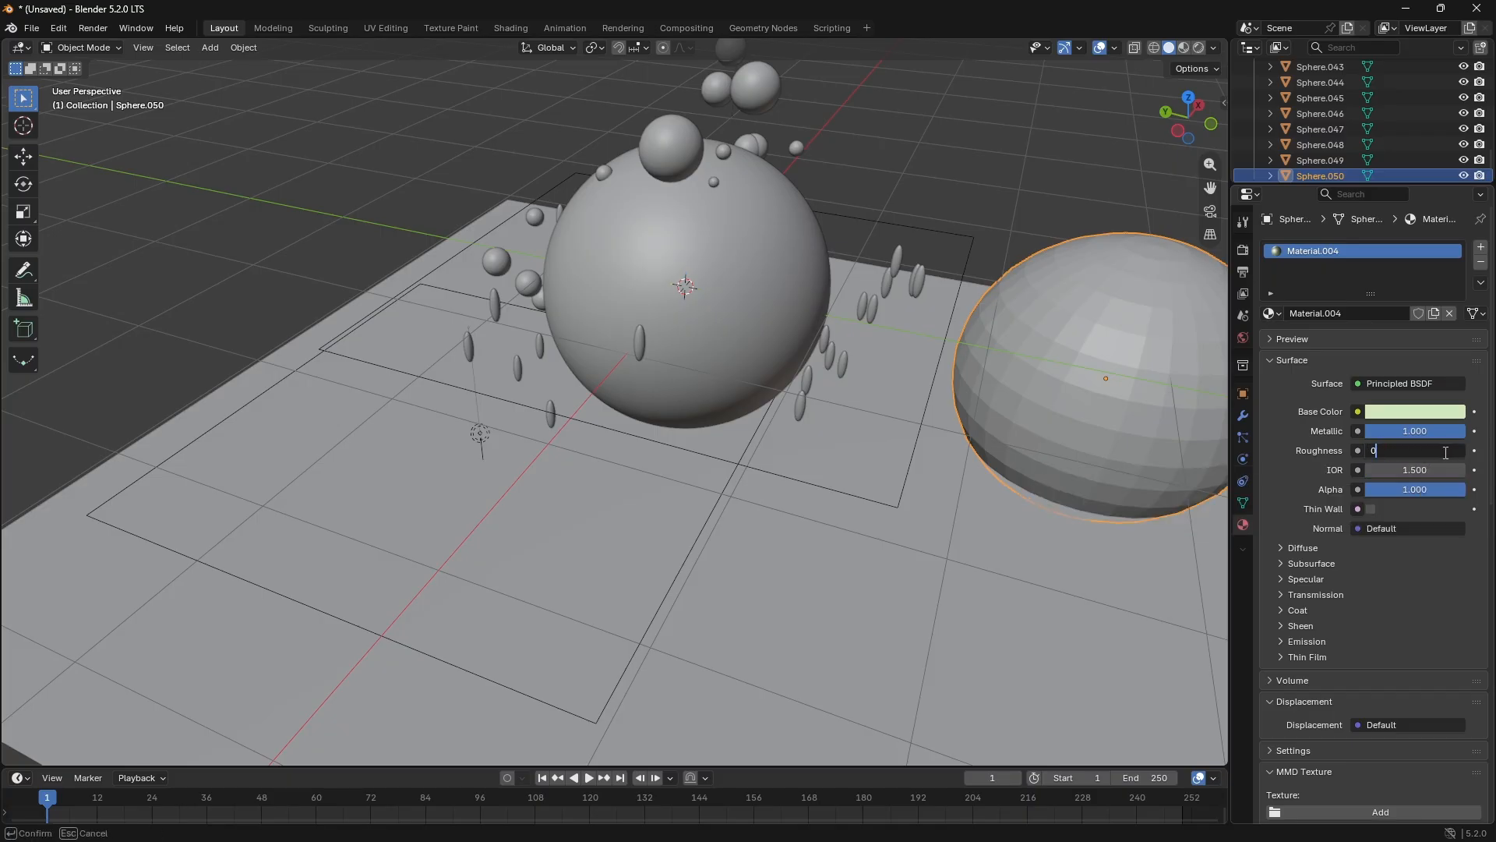
pyautogui.write('.02')
pyautogui.press('Return')
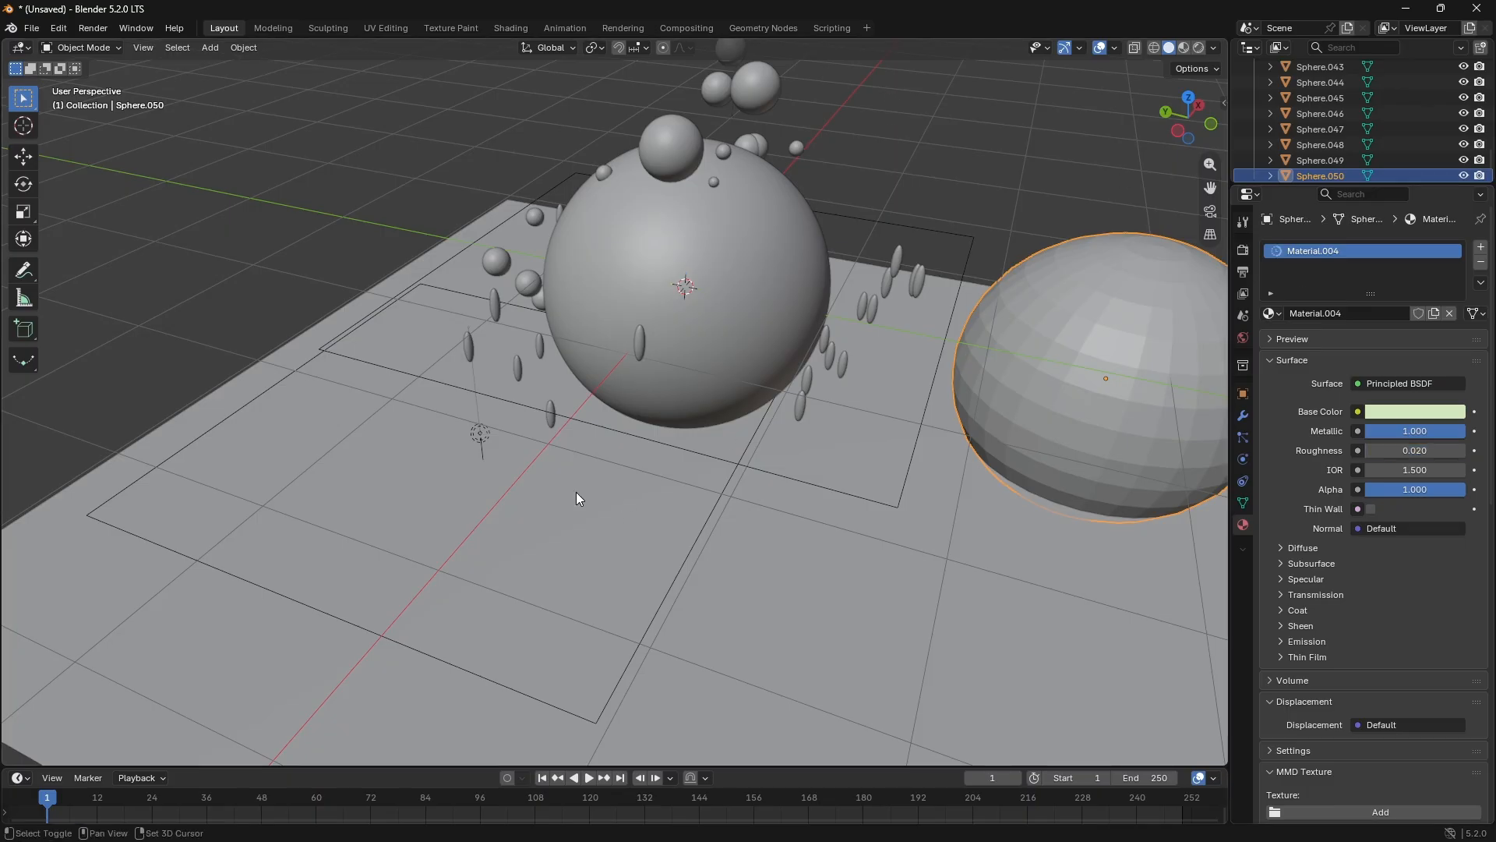
# Step: Try adding a Bézier curve and placing it away from the large sphere
pyautogui.hotkey('shift', 'a')
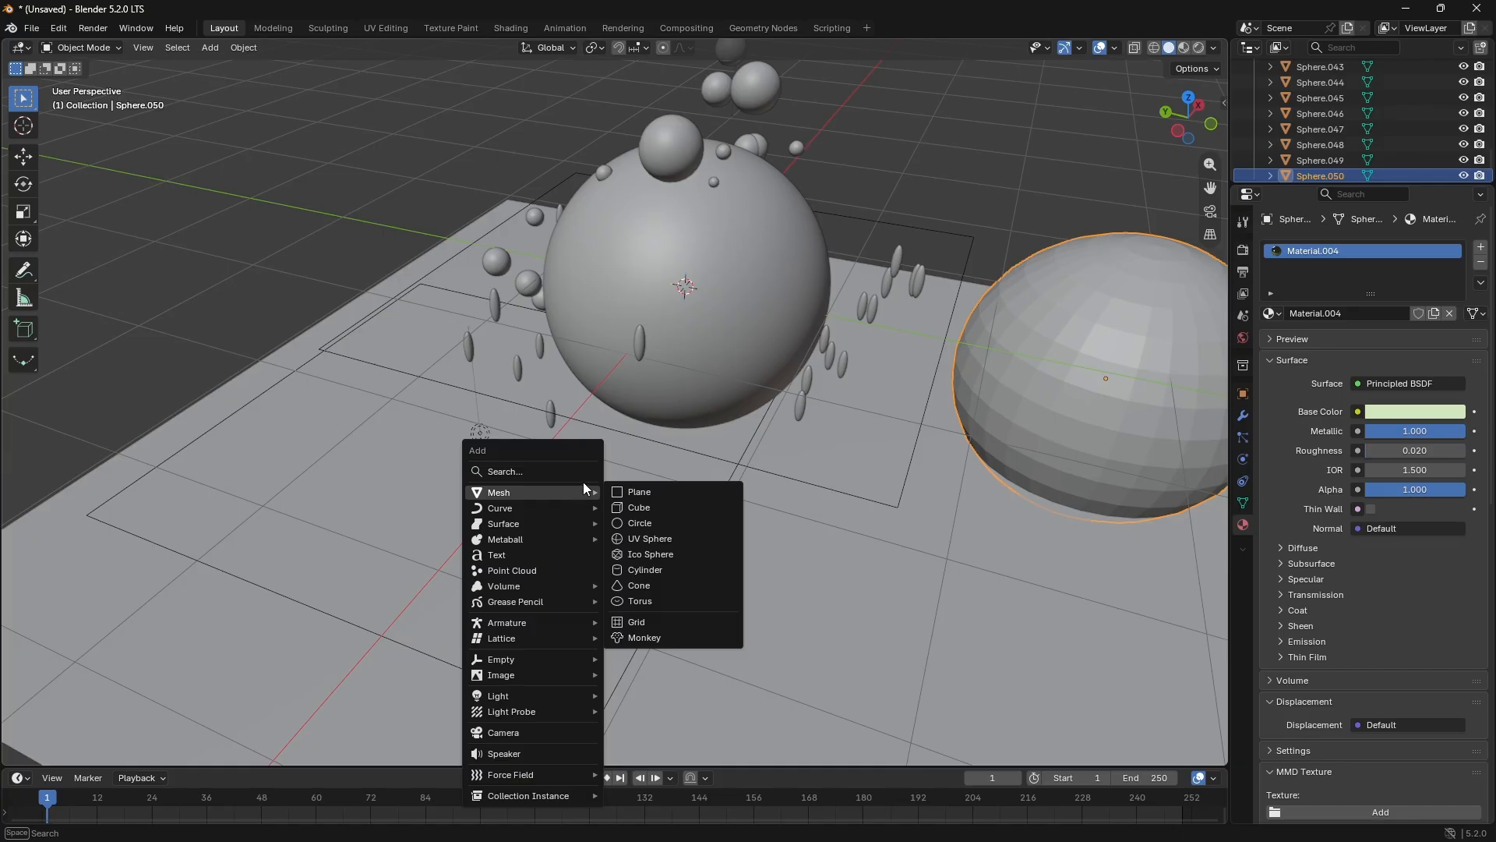
pyautogui.moveTo(518, 504)
pyautogui.click(644, 508)
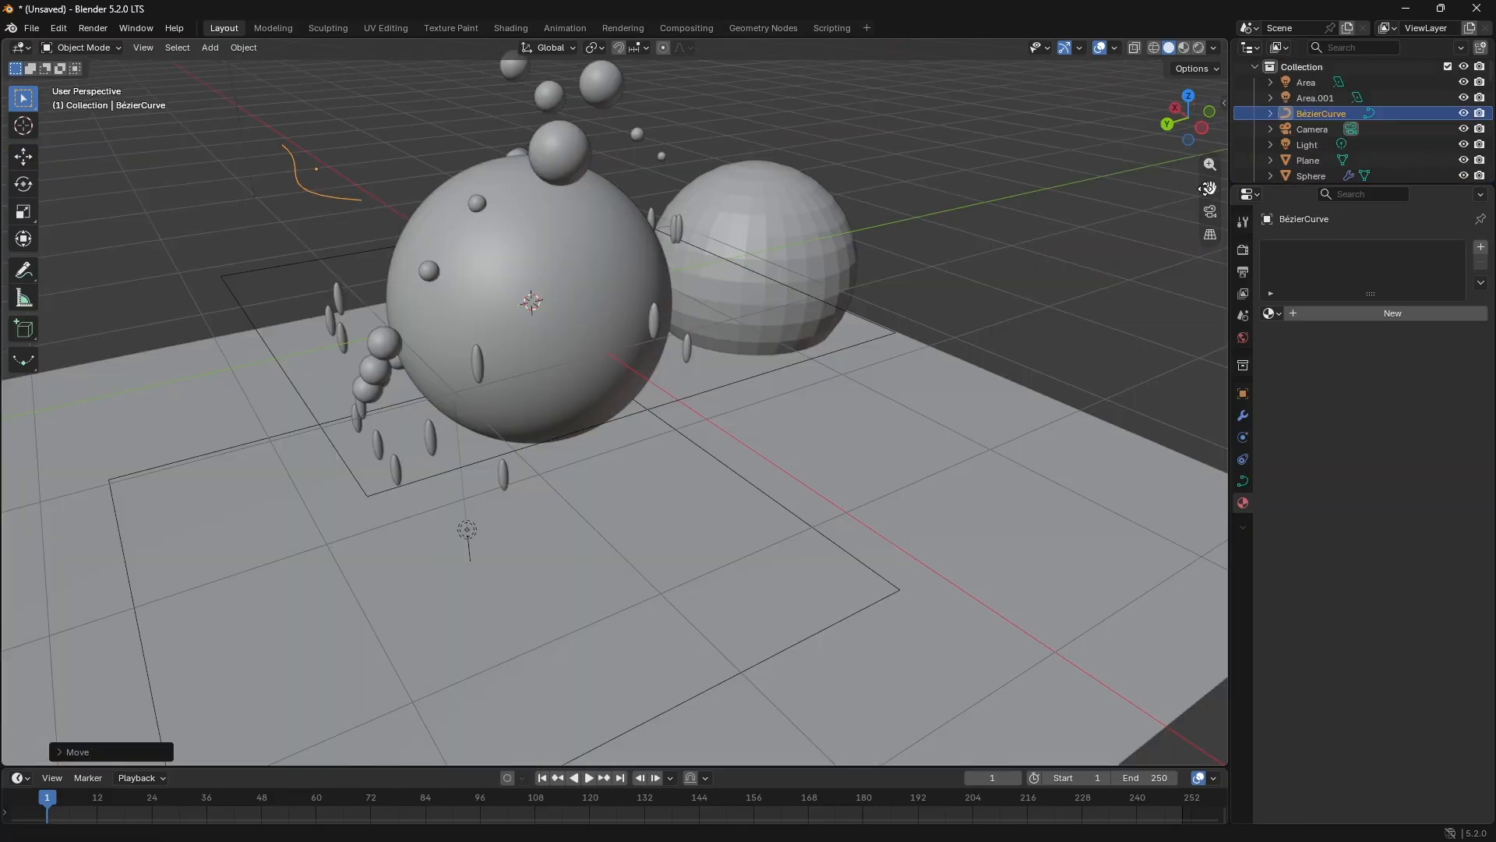
pyautogui.moveTo(1206, 189); pyautogui.dragTo(1489, 312)
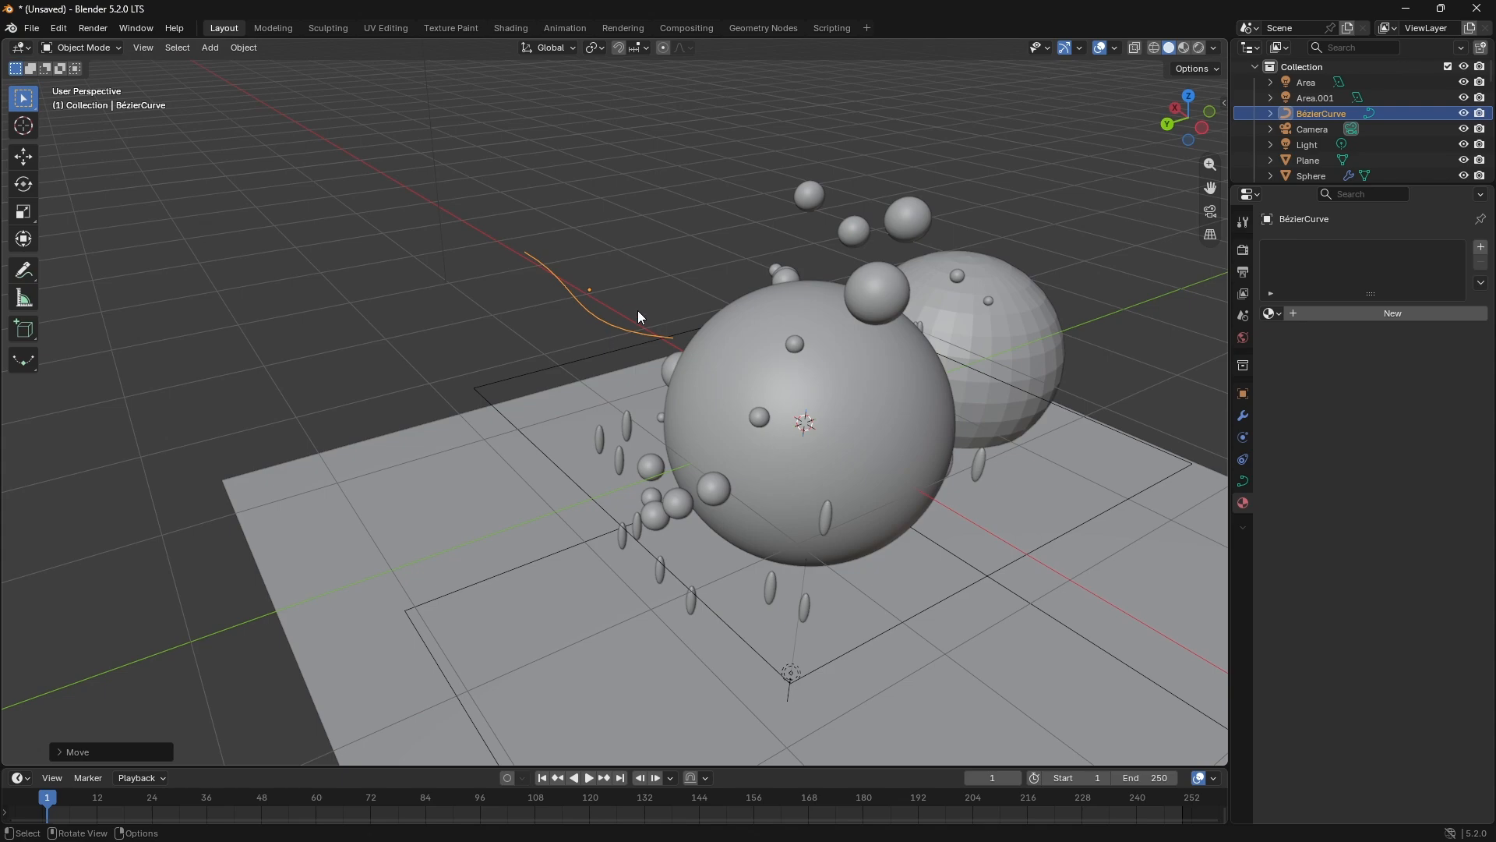
pyautogui.moveTo(1175, 126); pyautogui.dragTo(1186, 129)
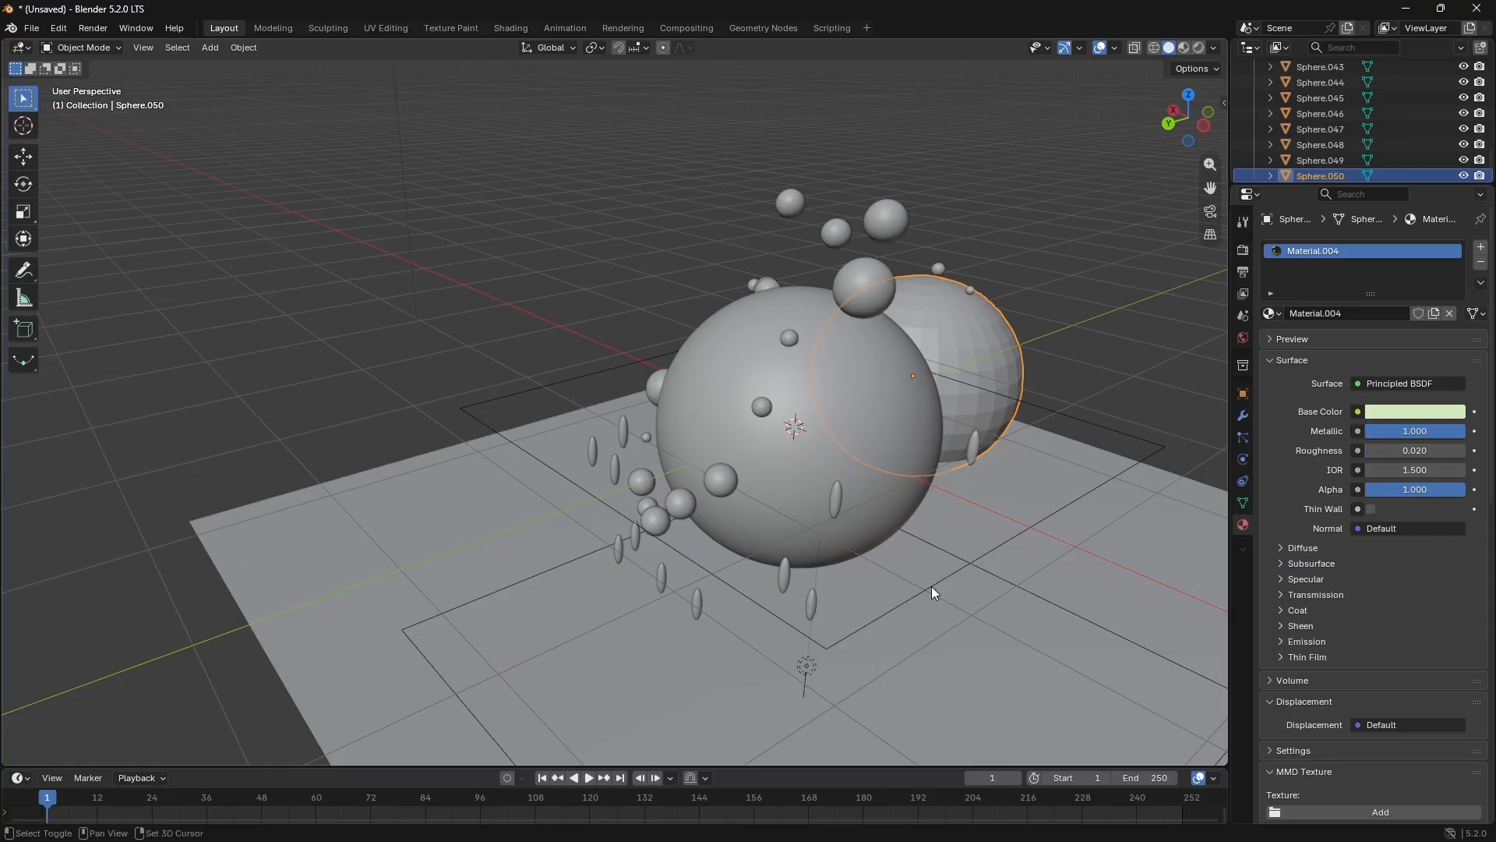
# Step: Add a mesh plane through the large sphere's center and scale it up slightly larger than the surrounding area light
pyautogui.hotkey('shift', 'a')
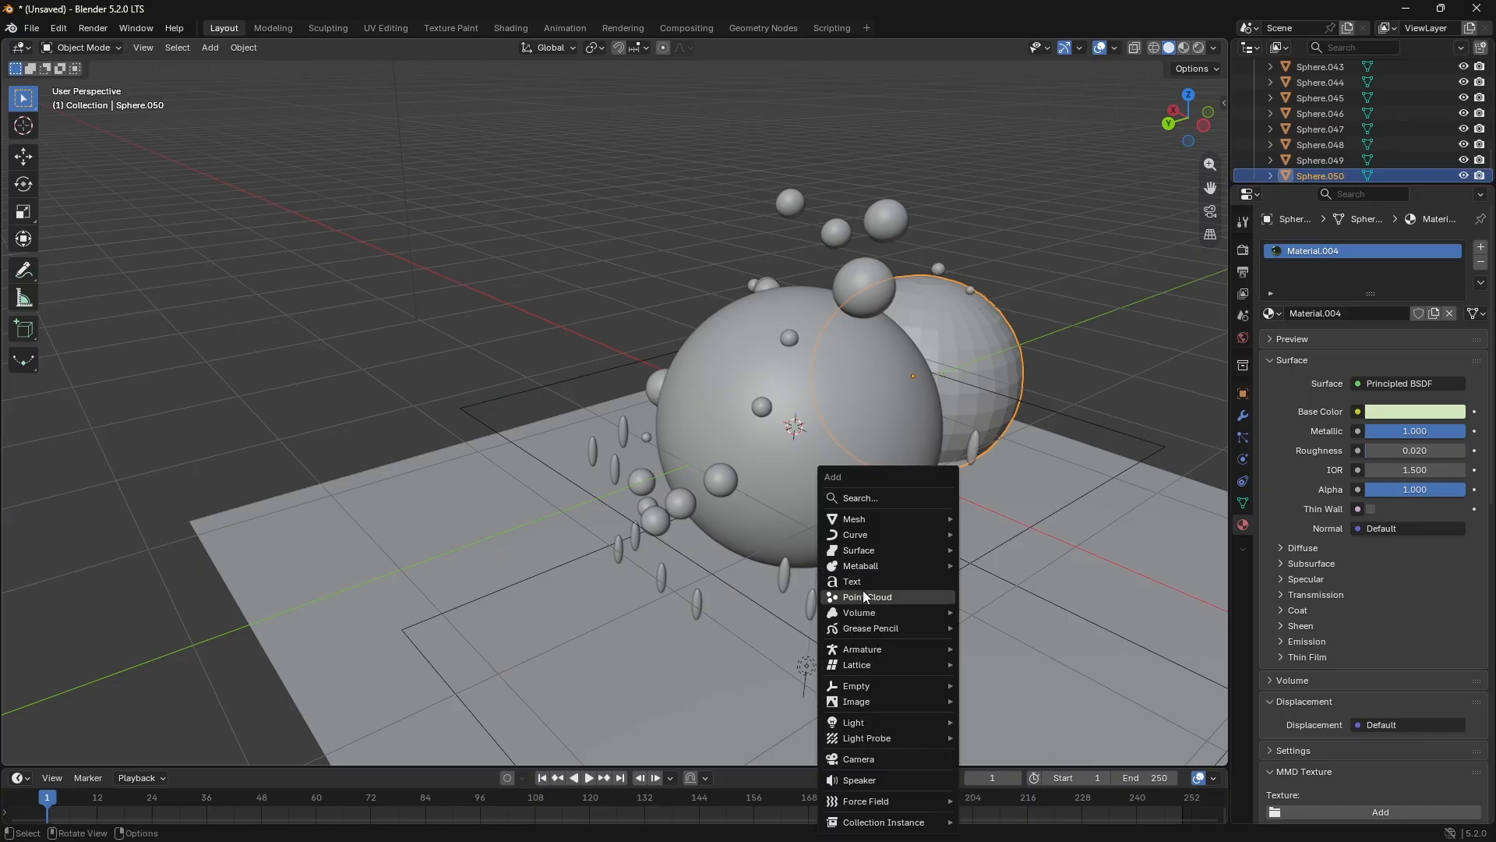
pyautogui.moveTo(867, 518)
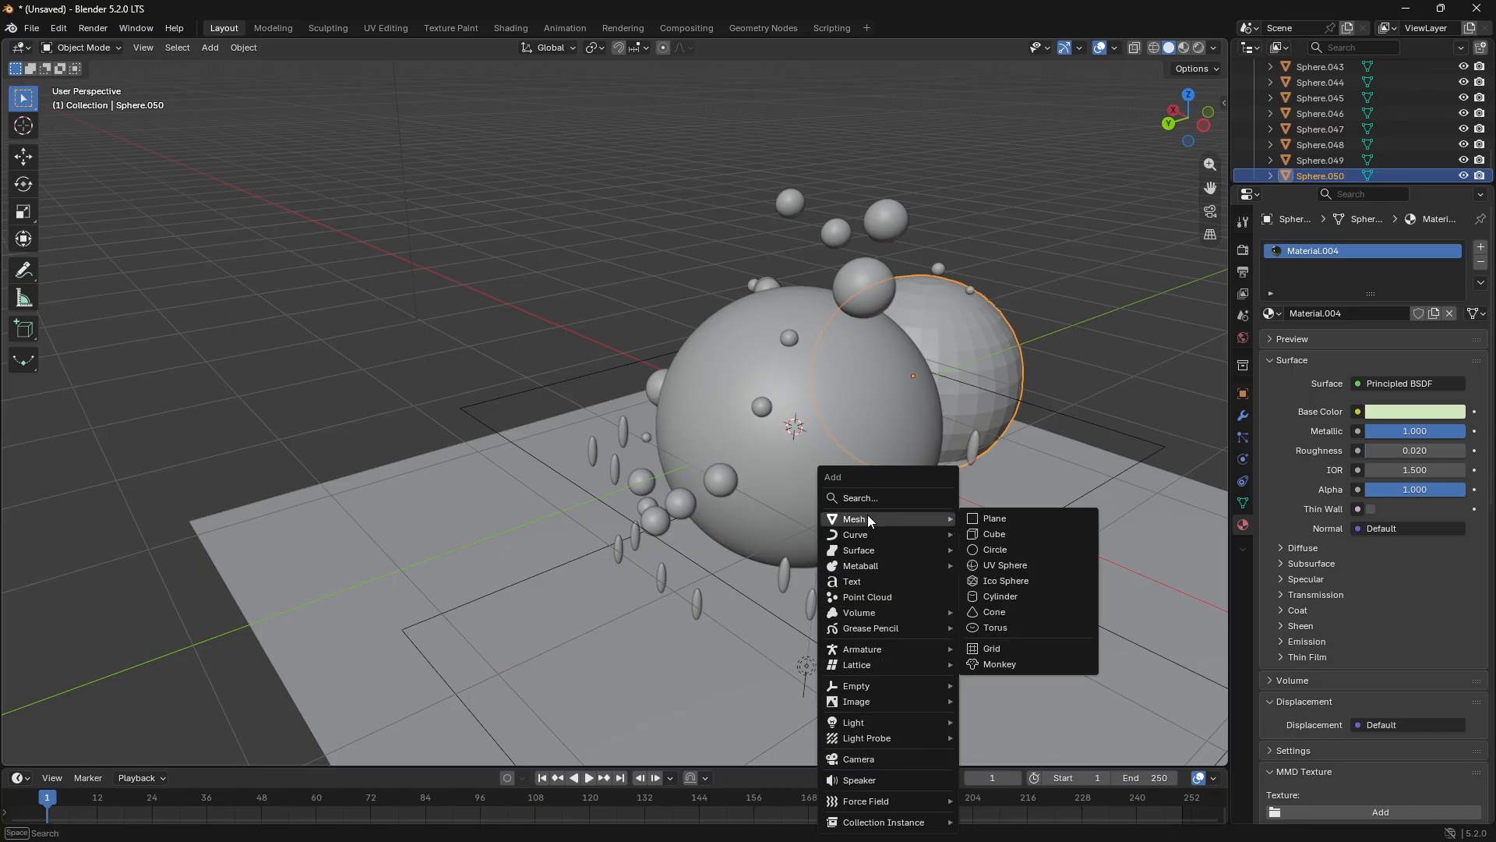
pyautogui.click(1013, 519)
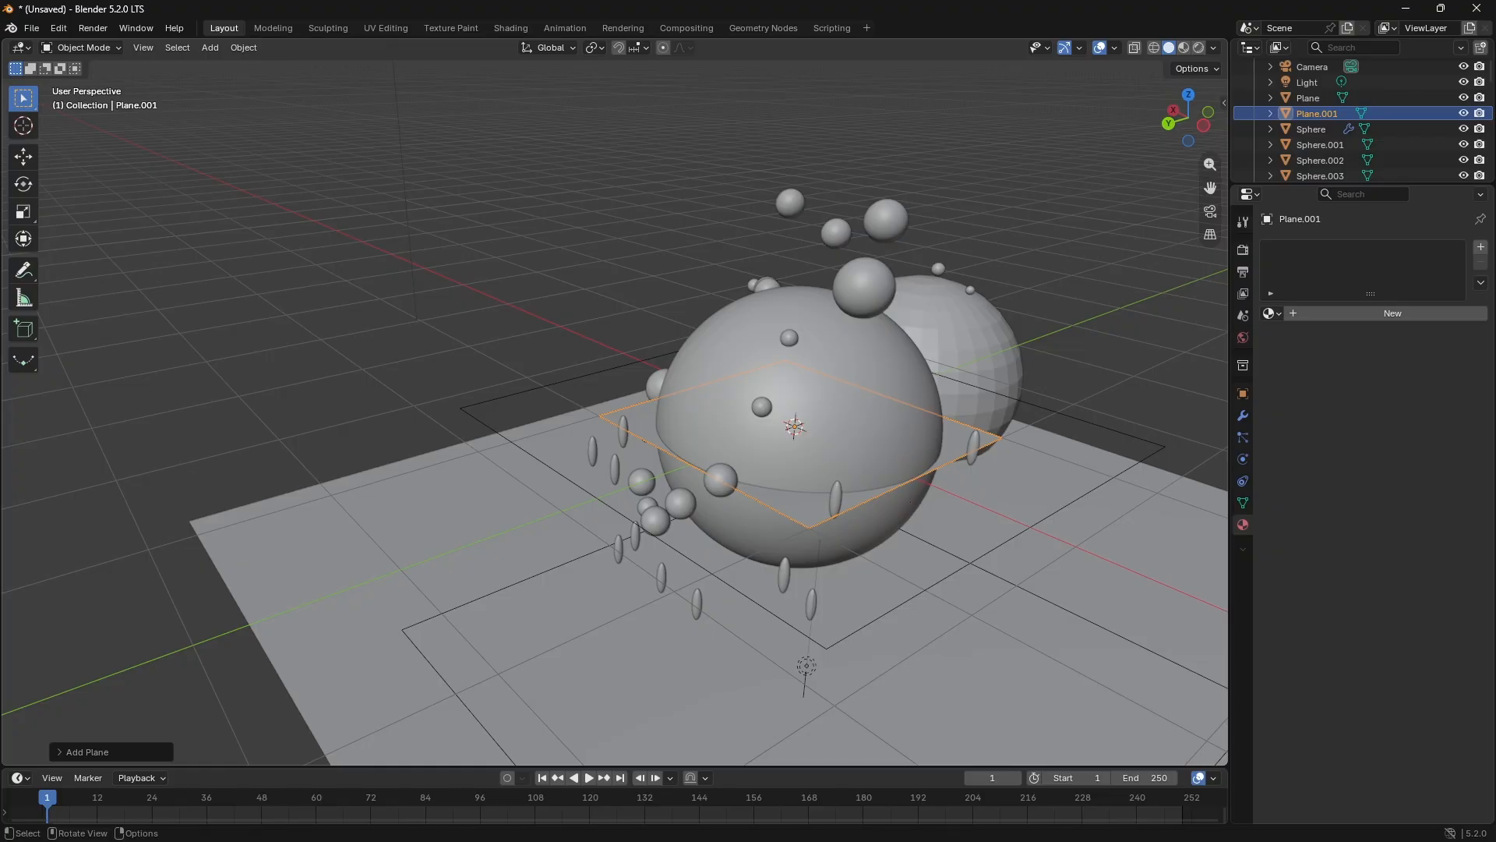
pyautogui.press('s')
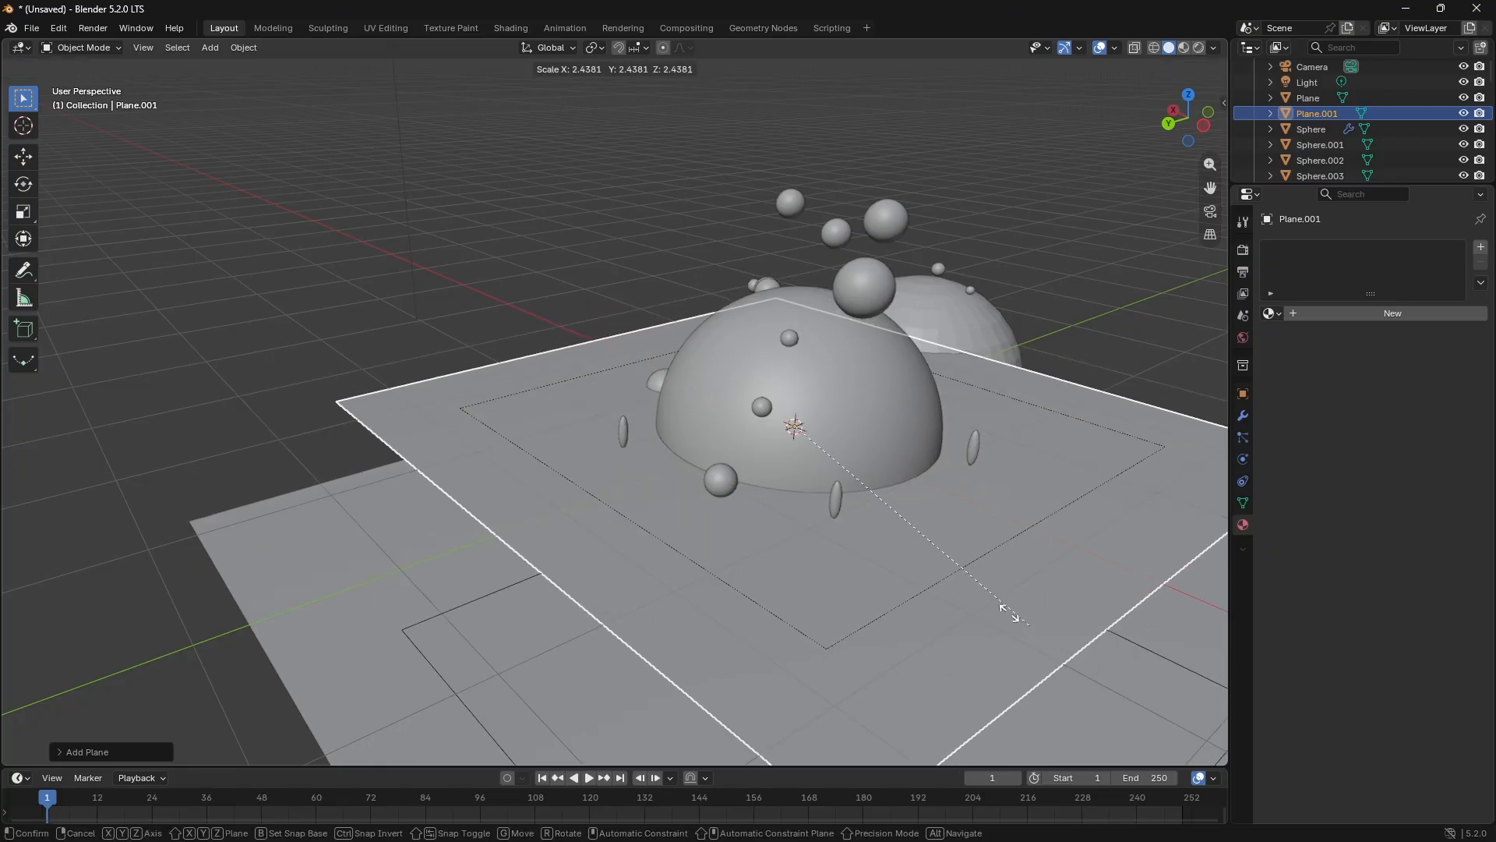
pyautogui.click(971, 605)
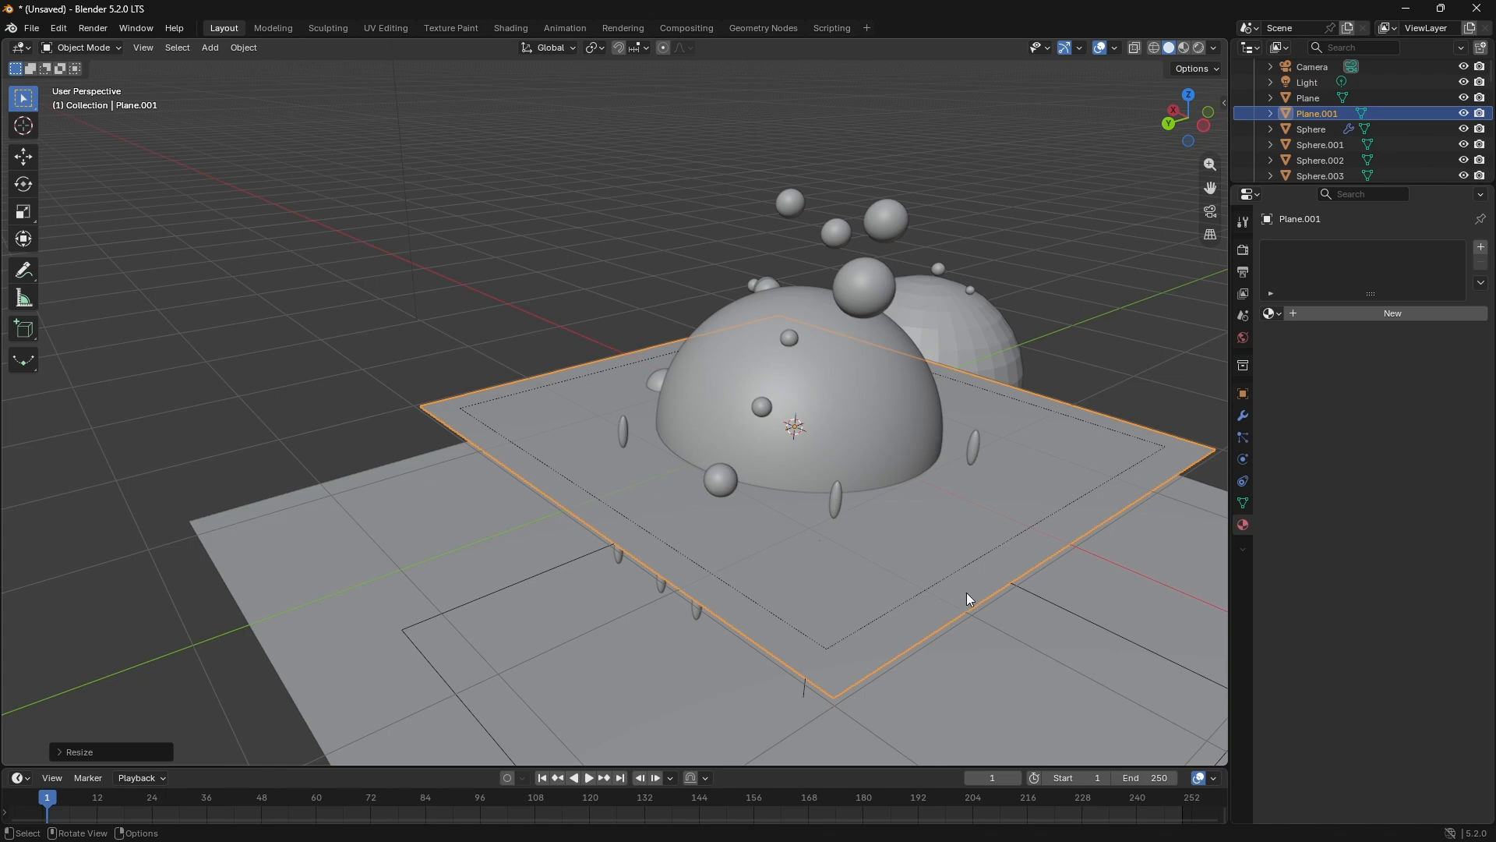
# Step: Give the new plane a new material with a very pale green base color and Roughness 0.03
pyautogui.click(1393, 313)
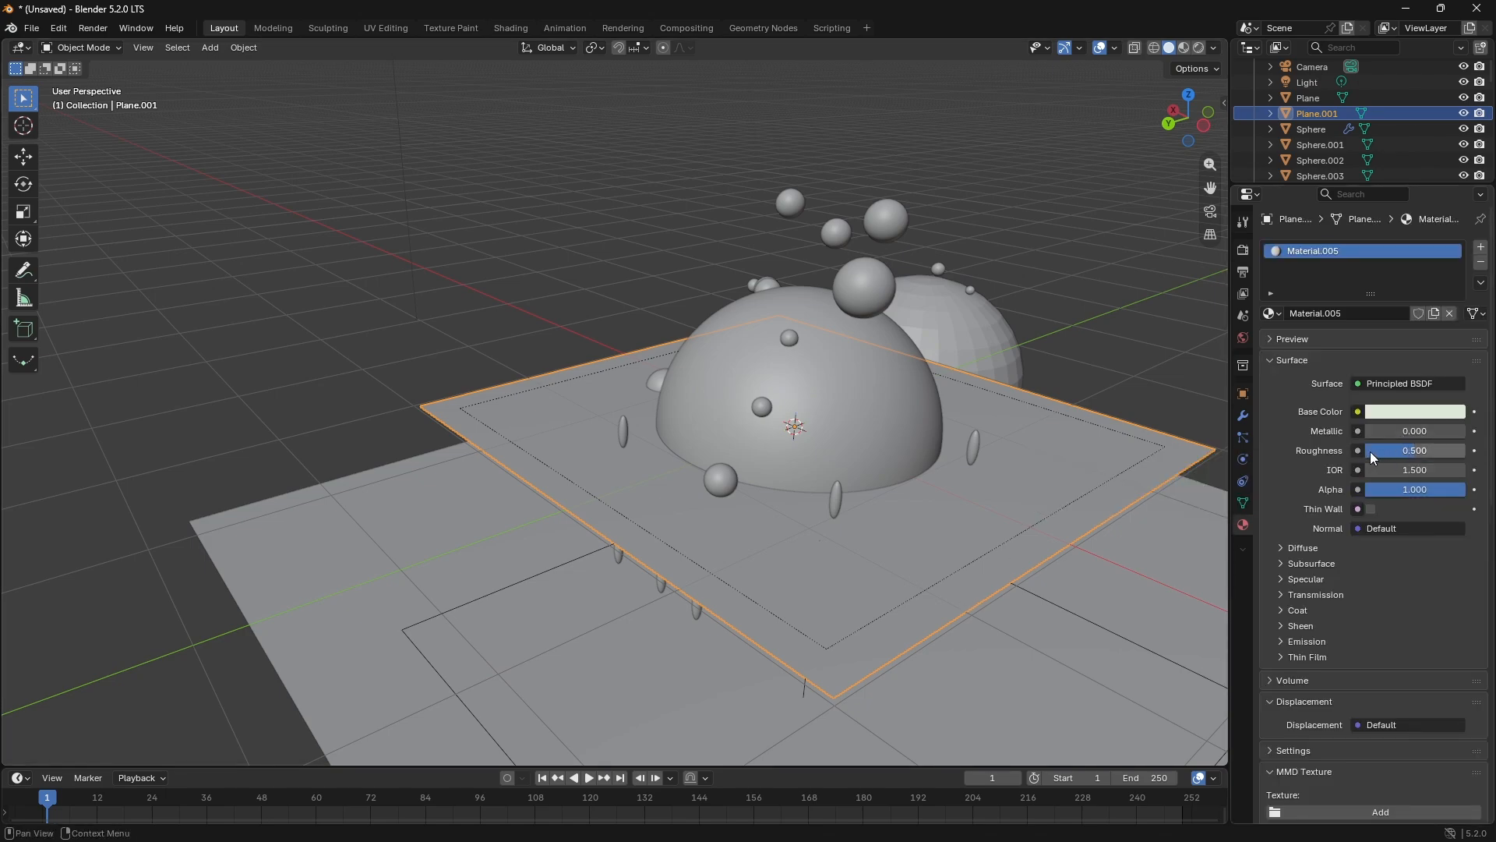
pyautogui.click(1421, 451)
pyautogui.write('0.01')
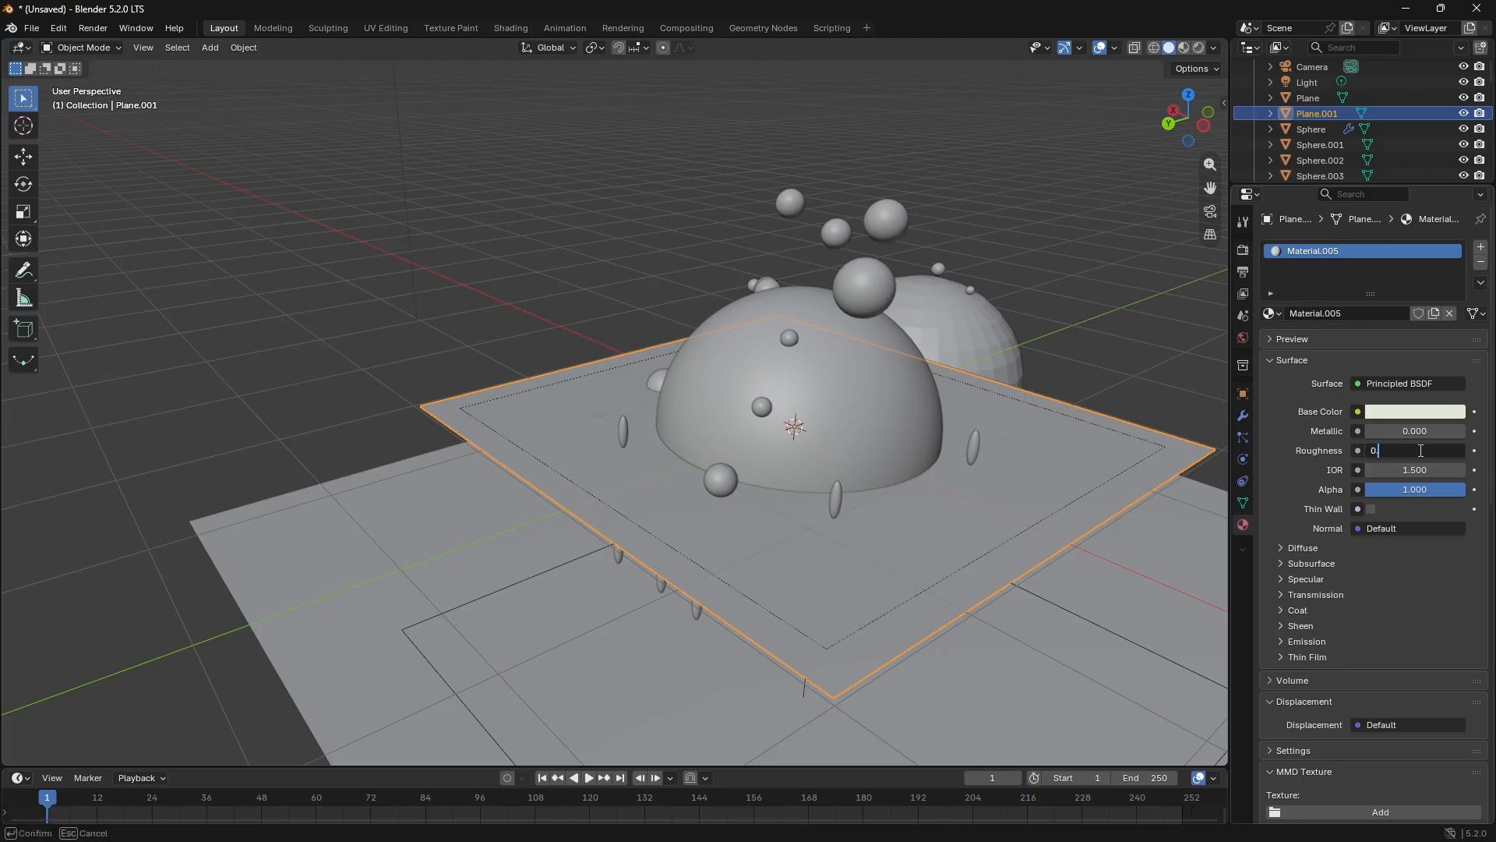
pyautogui.press('BackSpace')
pyautogui.write('3')
pyautogui.press('Return')
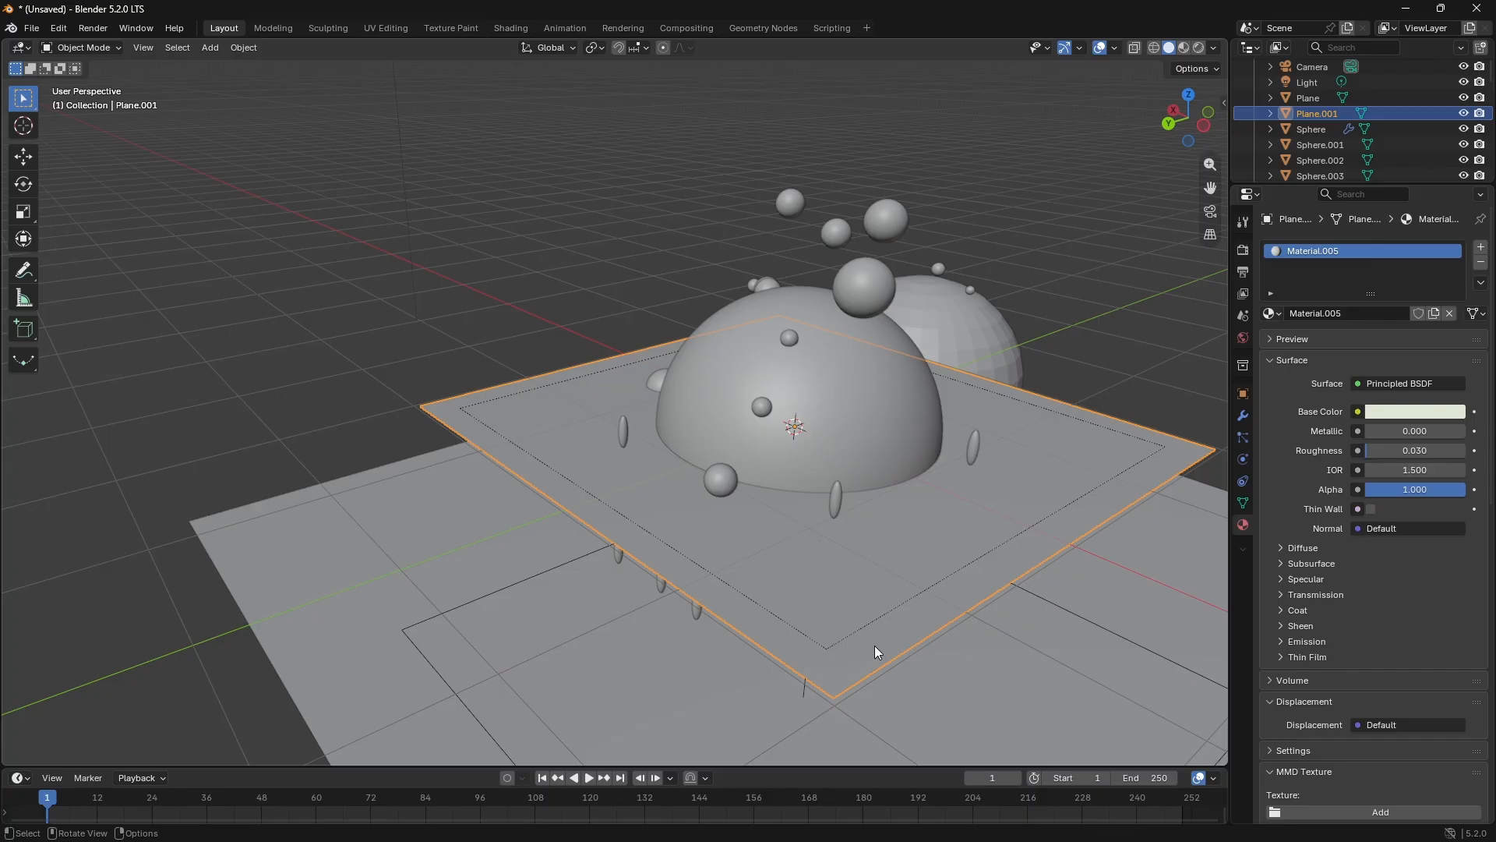
# Step: Move the new pale green plane below the large sphere's center and check its placement through the camera
pyautogui.press('g')
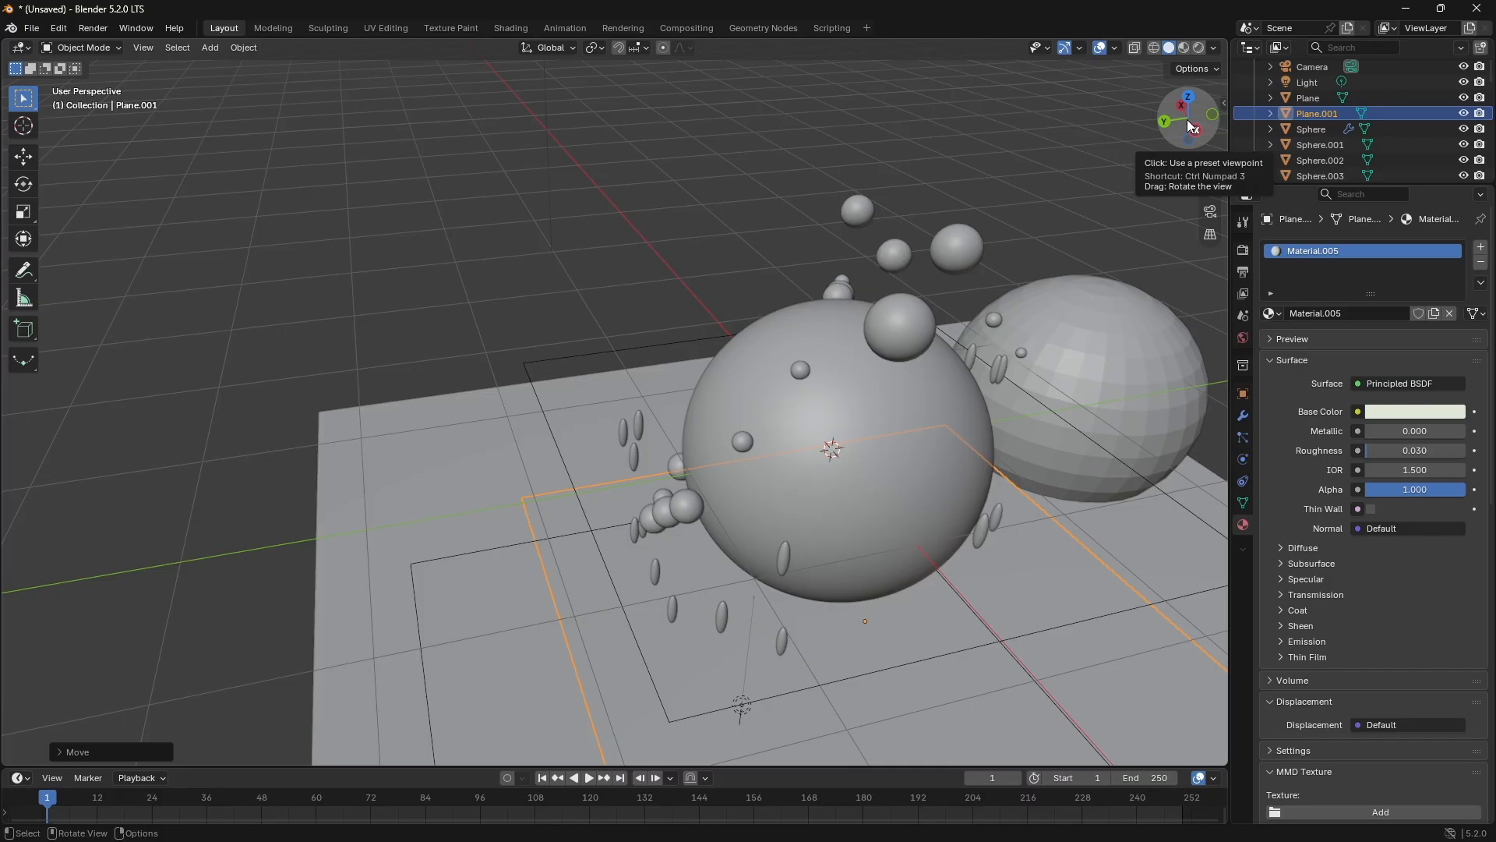
pyautogui.press('KP_0')
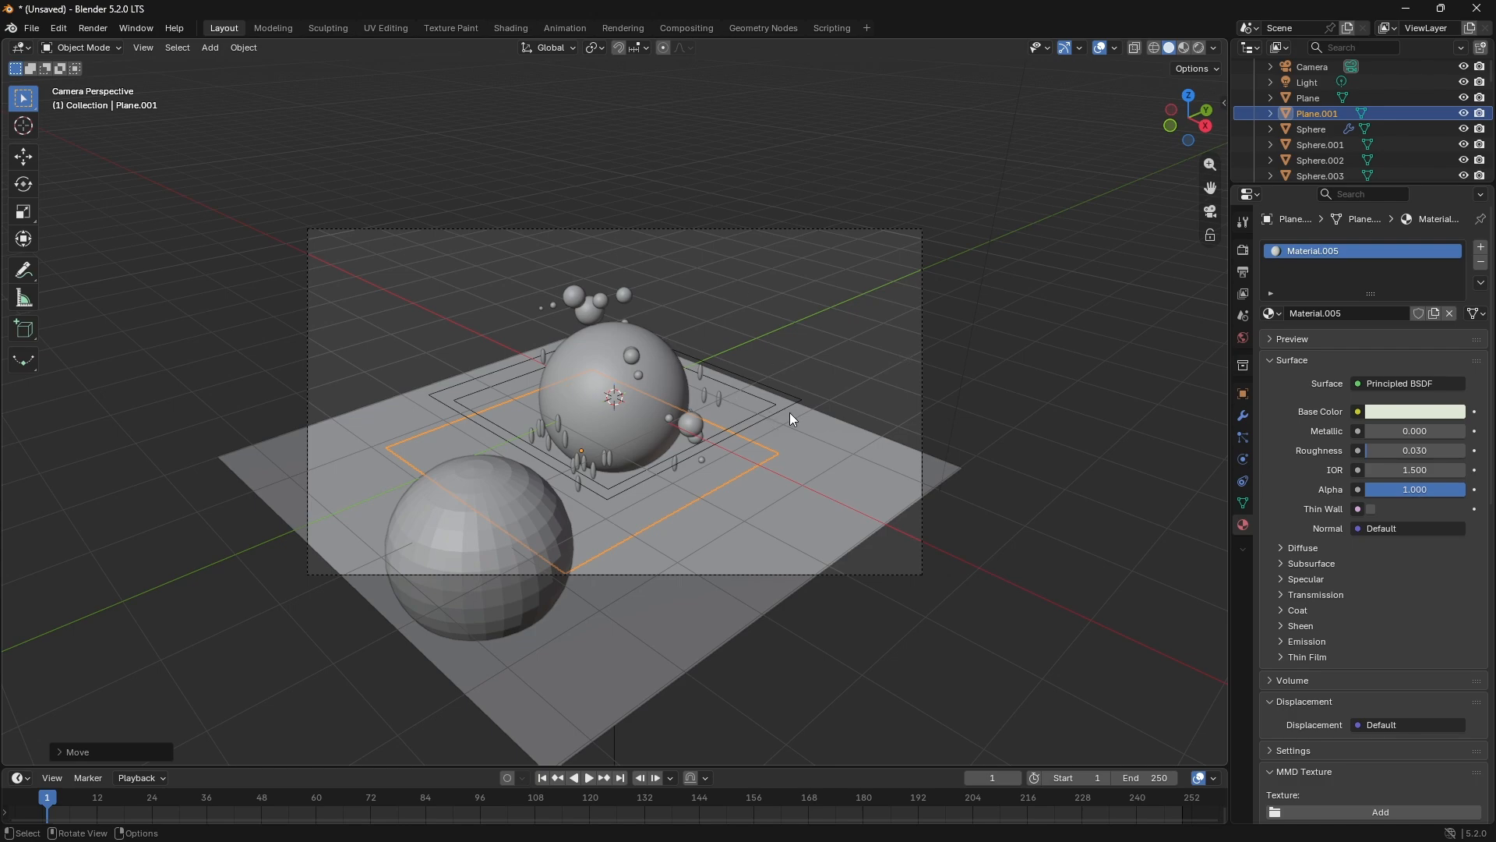
pyautogui.press('g')
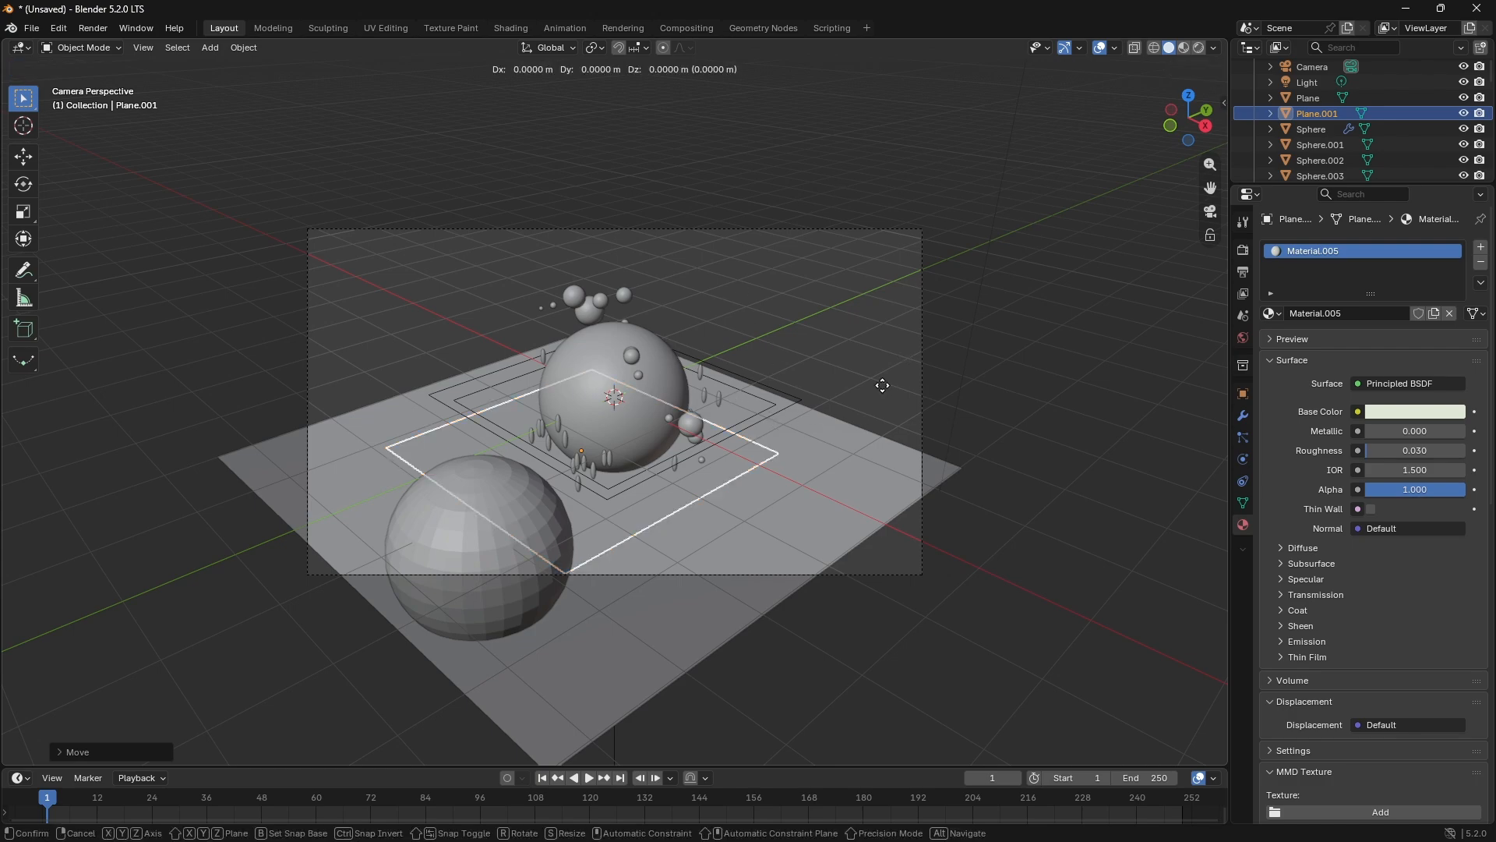
pyautogui.rightClick(882, 385)
# Step: Reframe the shot around the large sphere by moving the camera and setting its focal length to 61 mm
pyautogui.click(936, 332)
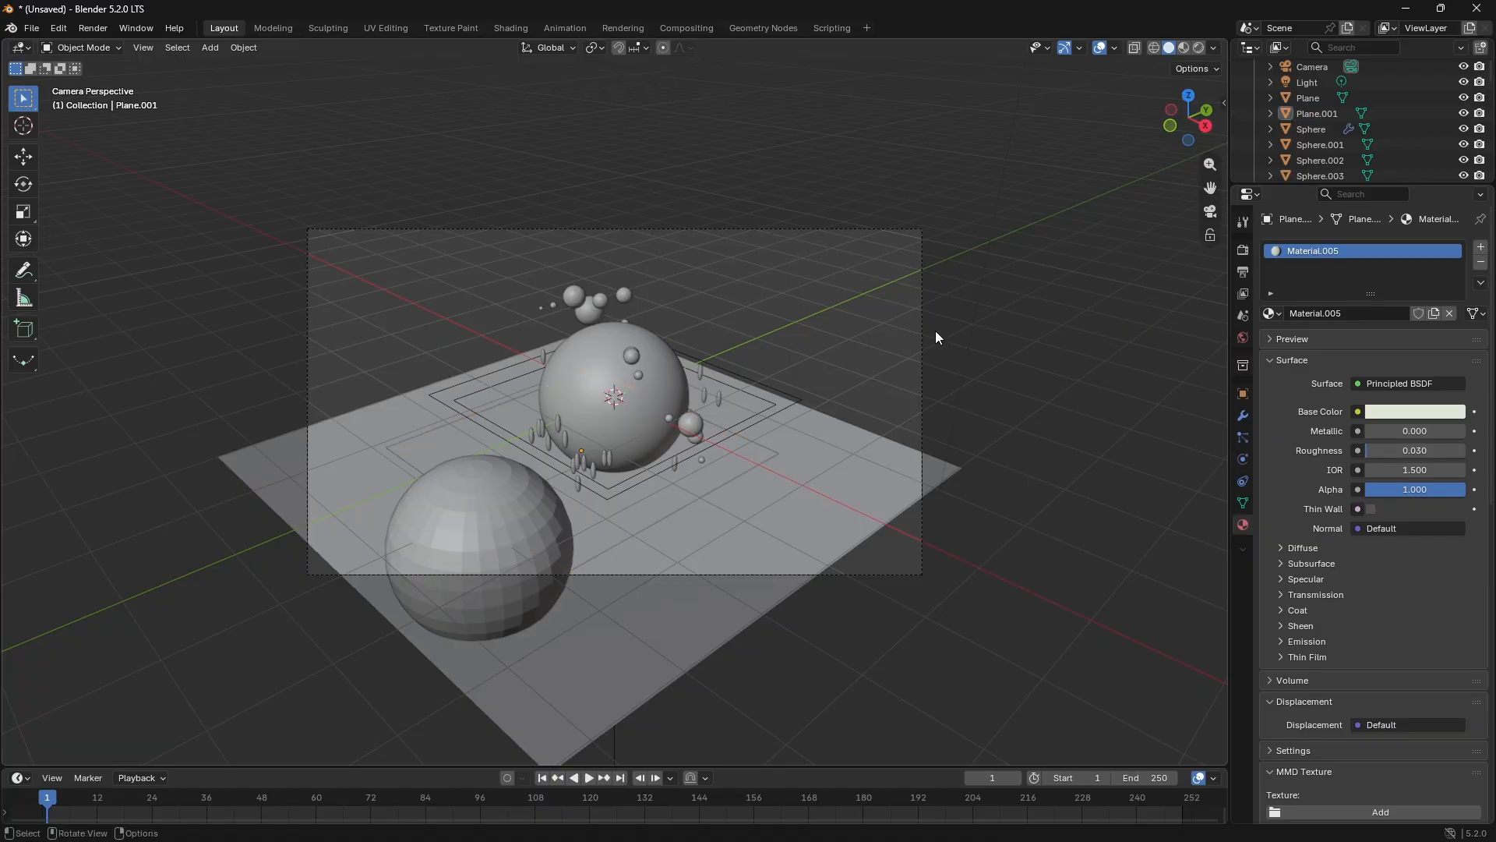
pyautogui.click(920, 318)
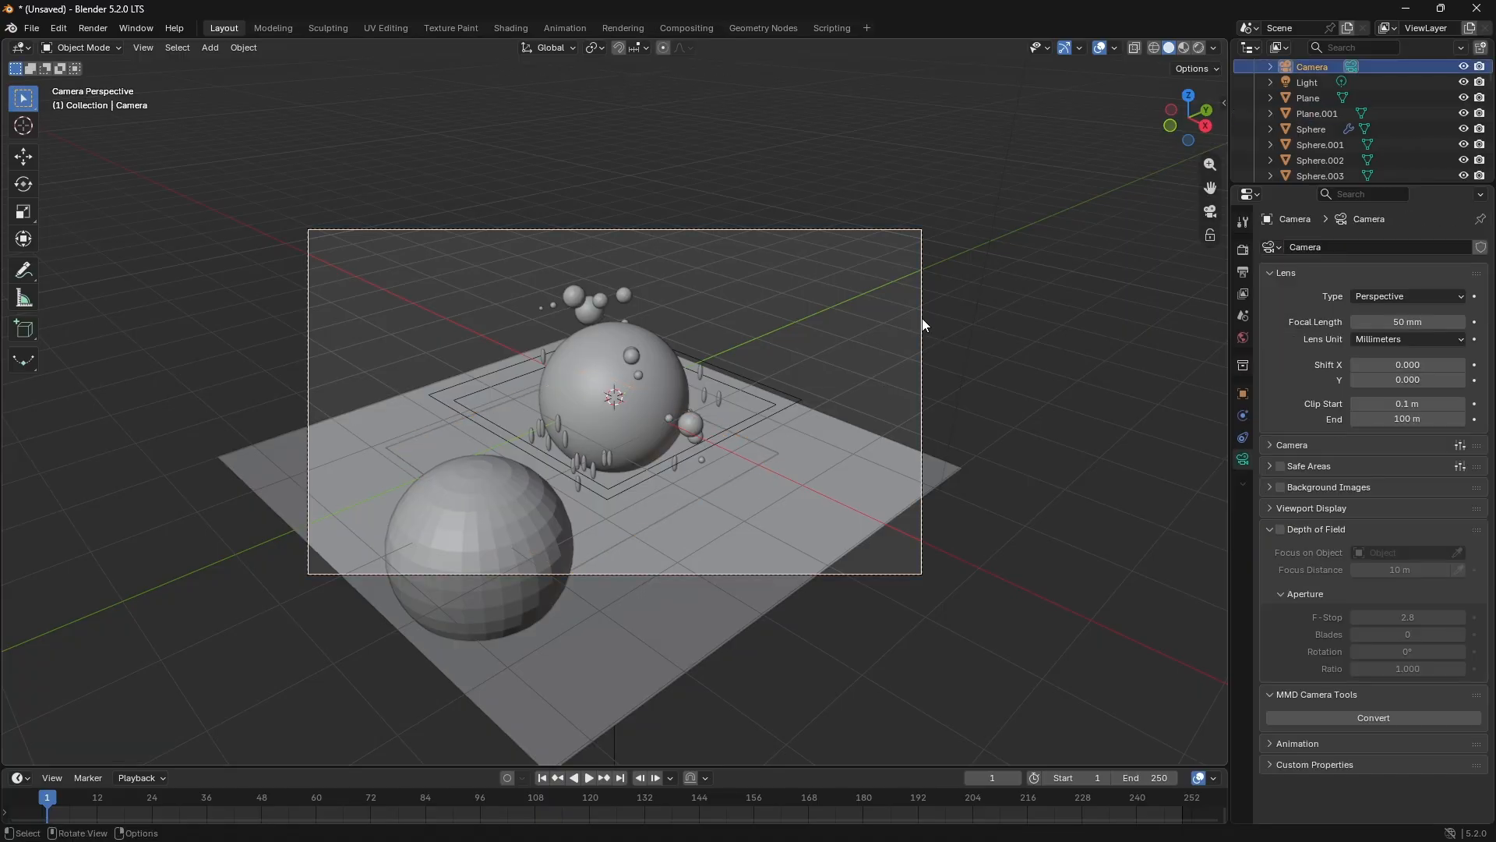
pyautogui.press('g')
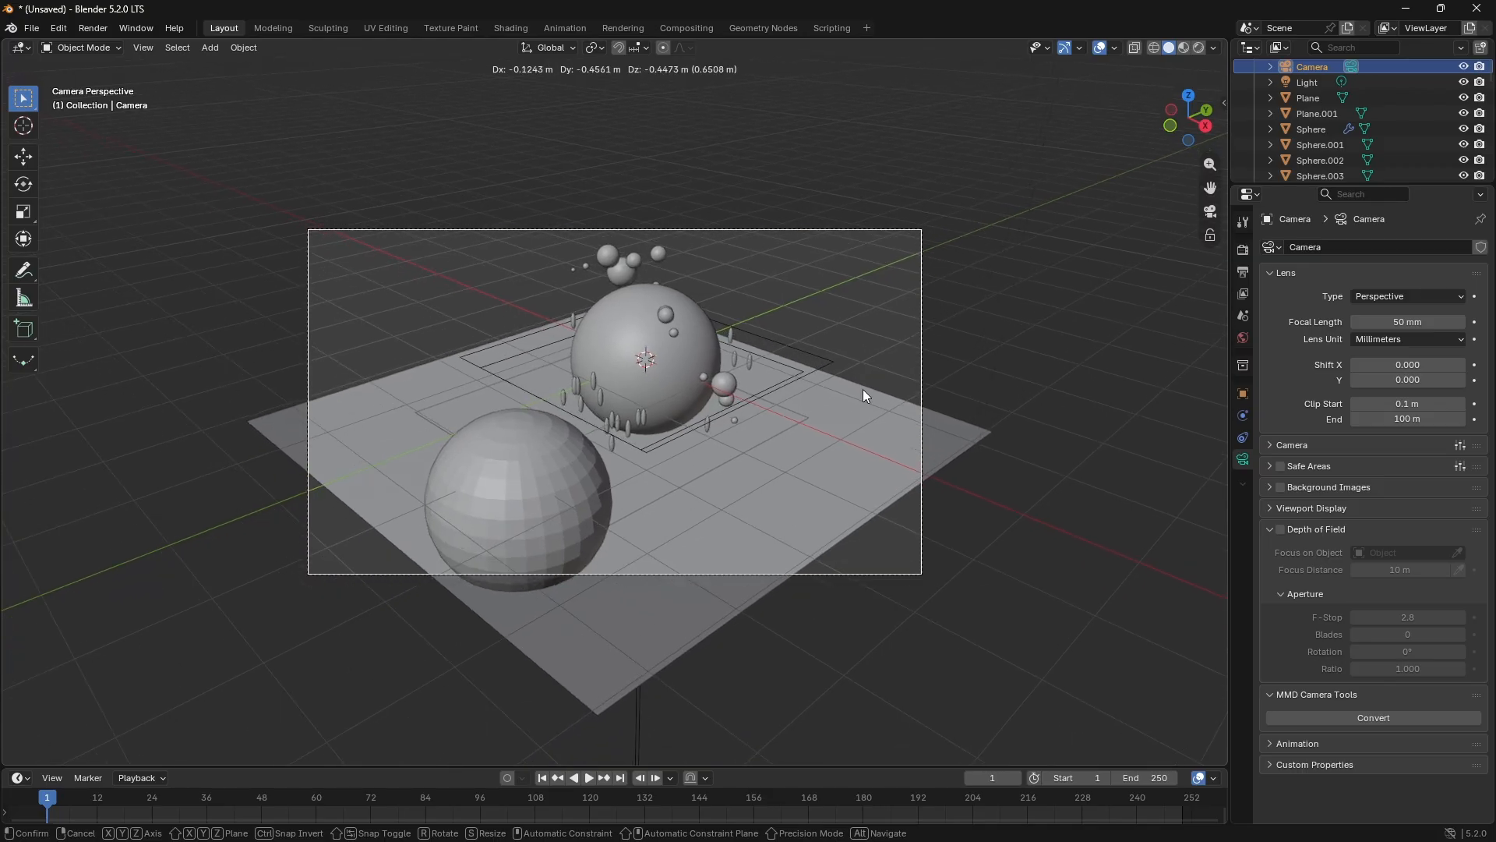
pyautogui.click(862, 390)
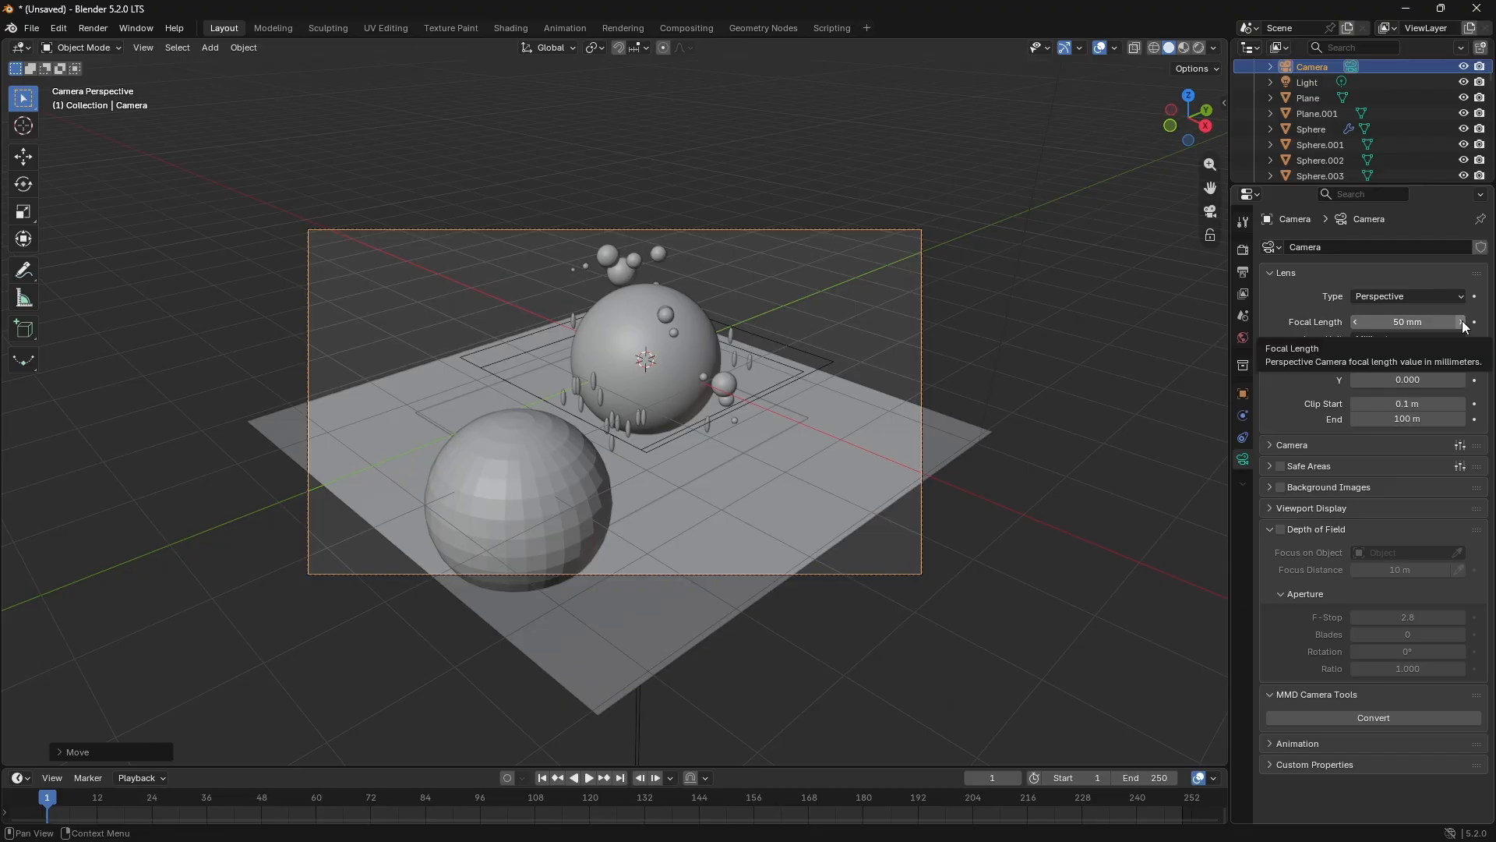
pyautogui.moveTo(1464, 326); pyautogui.dragTo(1495, 326)
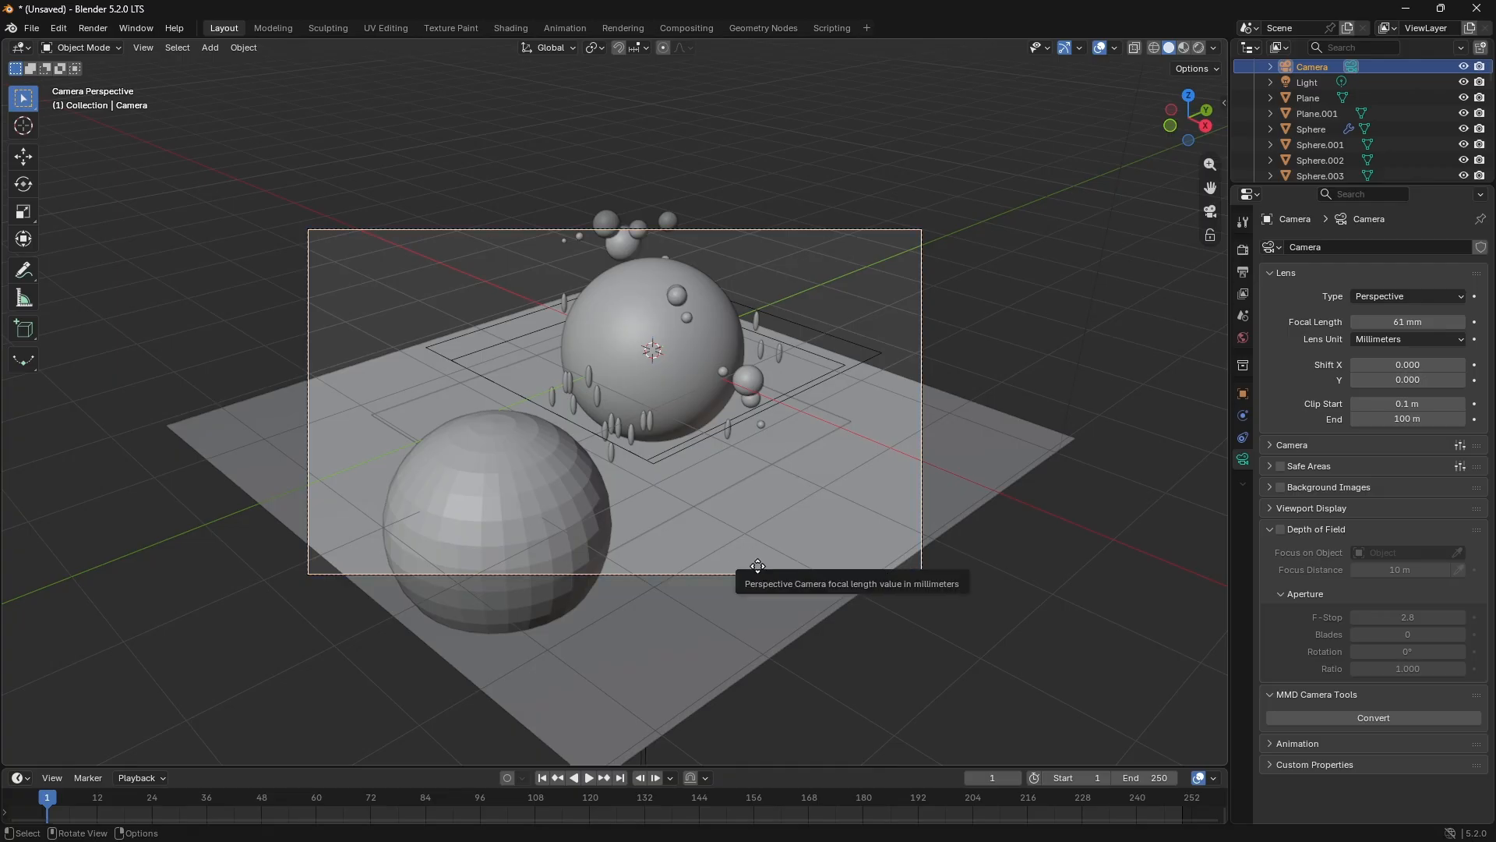
pyautogui.press('g')
pyautogui.click(801, 483)
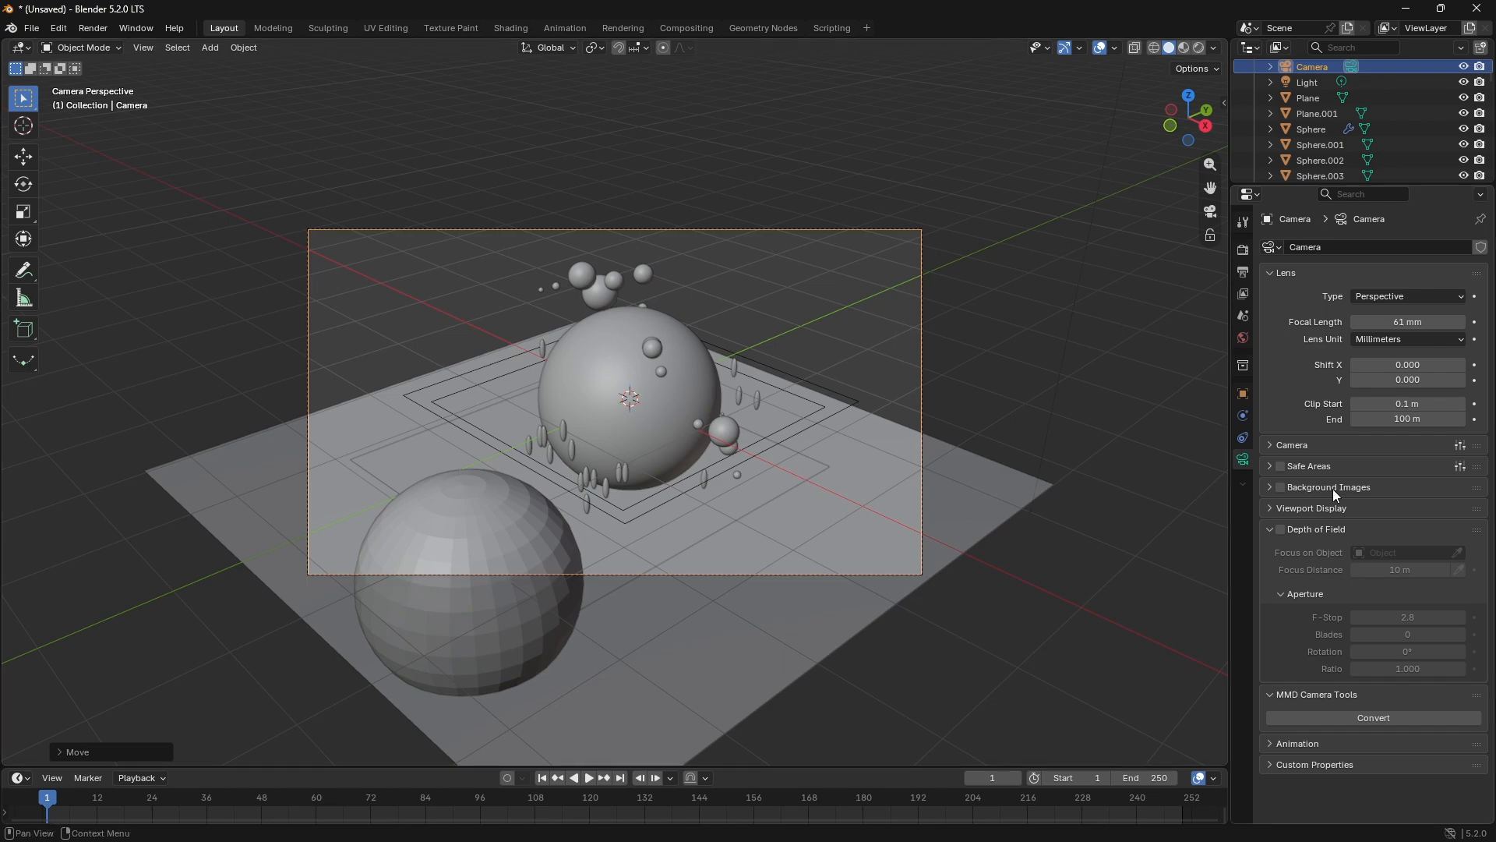
# Step: Enable the camera's depth of field, focused on the object Sphere, with an F-Stop of 1.3
pyautogui.click(1282, 530)
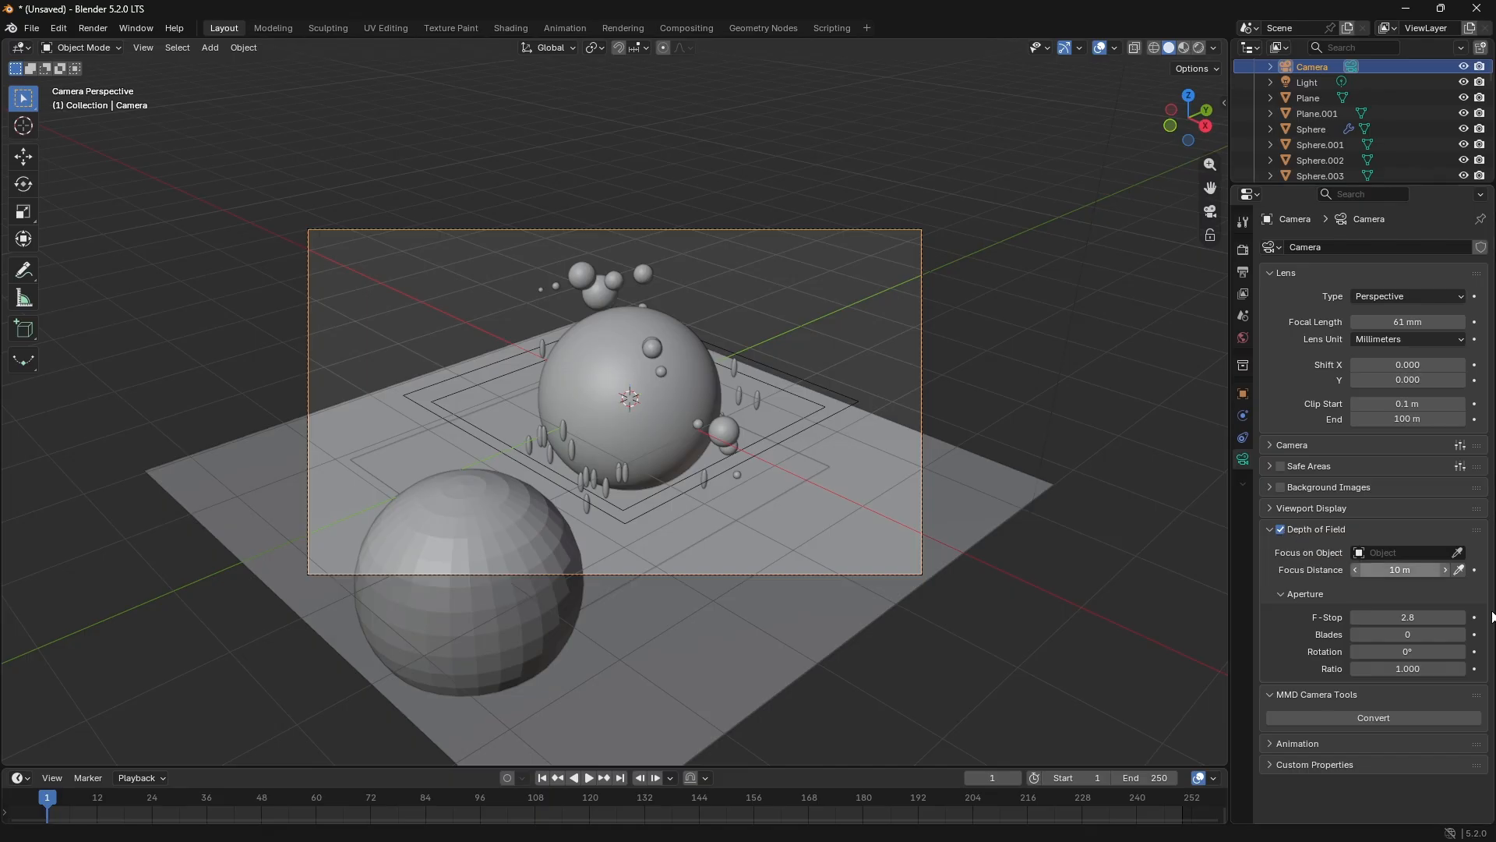
pyautogui.click(1407, 550)
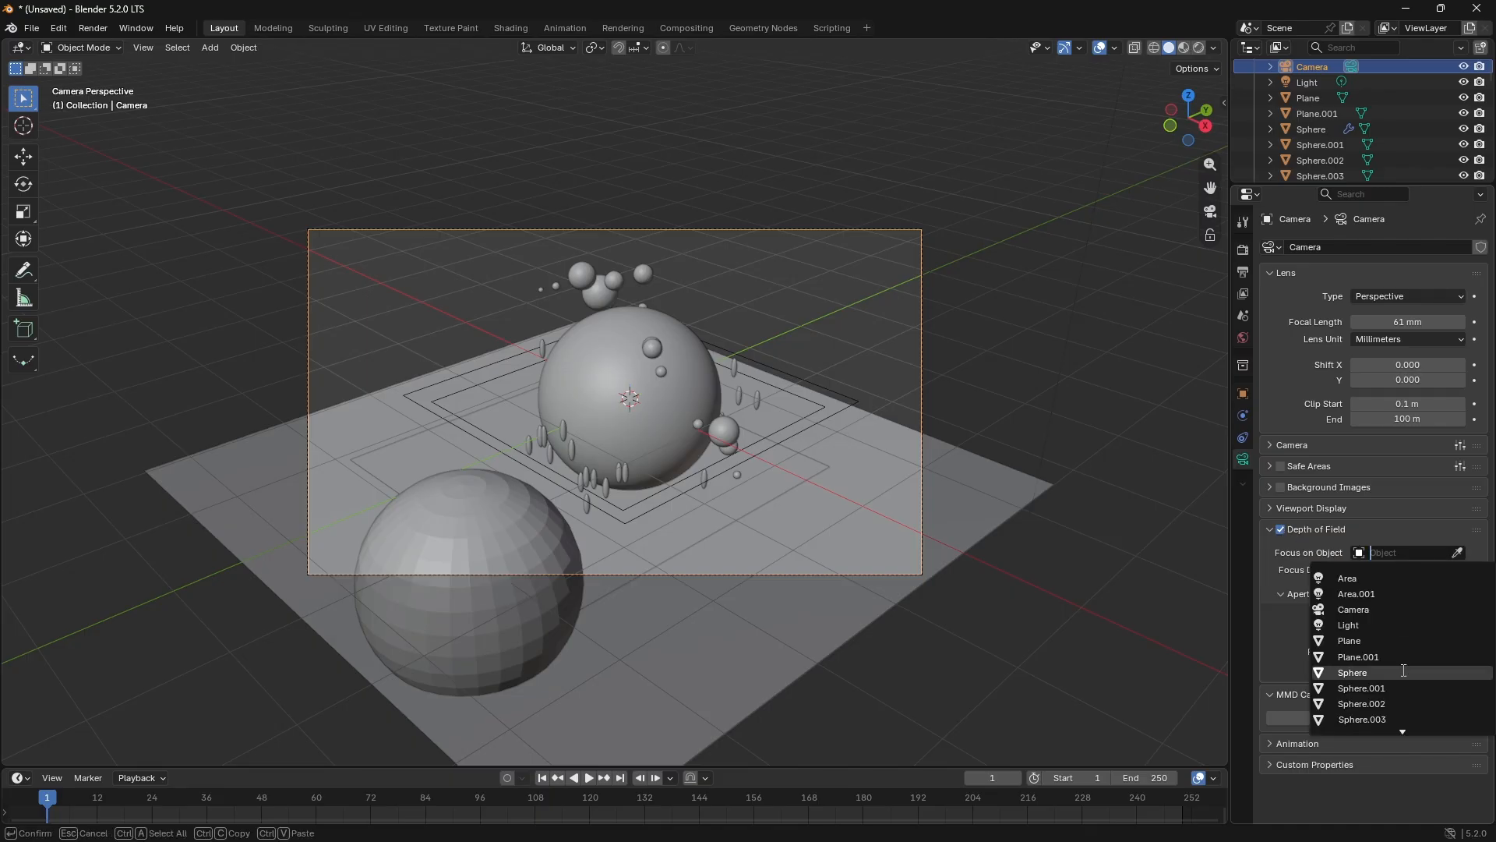
pyautogui.click(1374, 671)
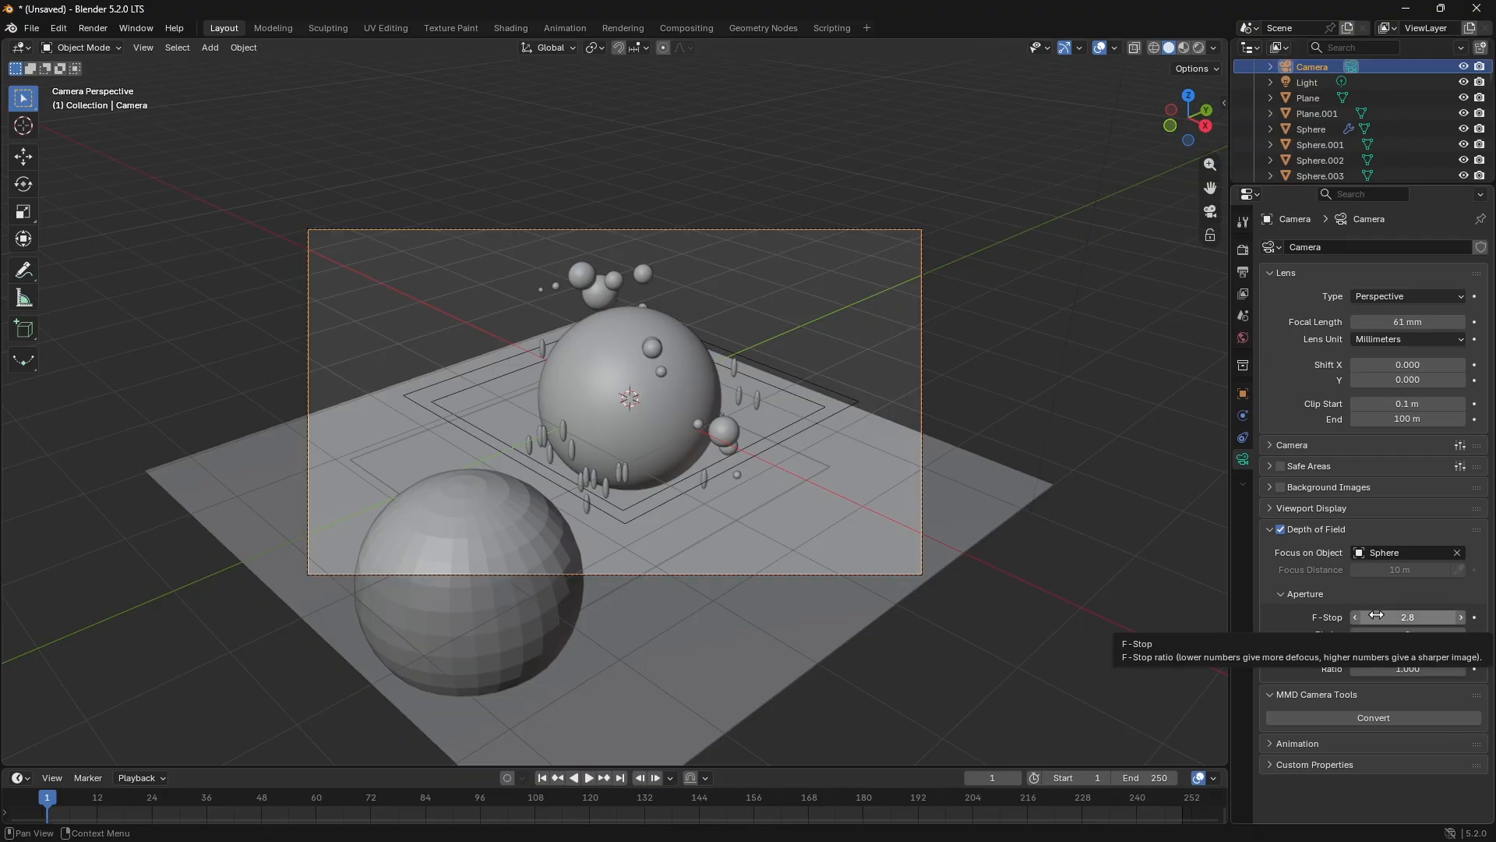
pyautogui.moveTo(1376, 615); pyautogui.dragTo(1360, 617)
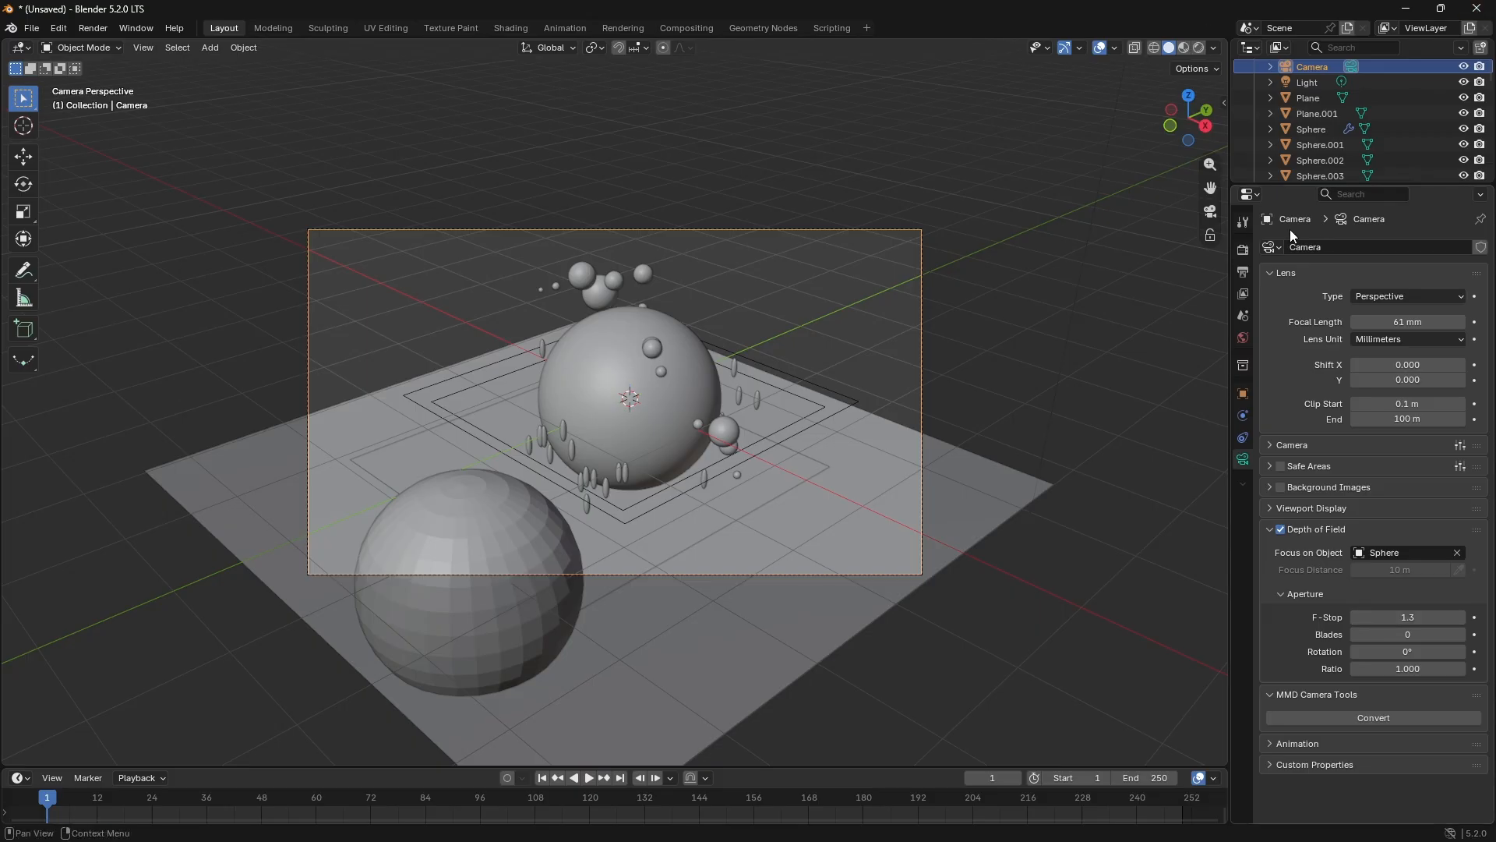
# Step: Review the scene's sampling and output resolution settings and render the still image from the camera
pyautogui.click(1242, 272)
pyautogui.click(1242, 250)
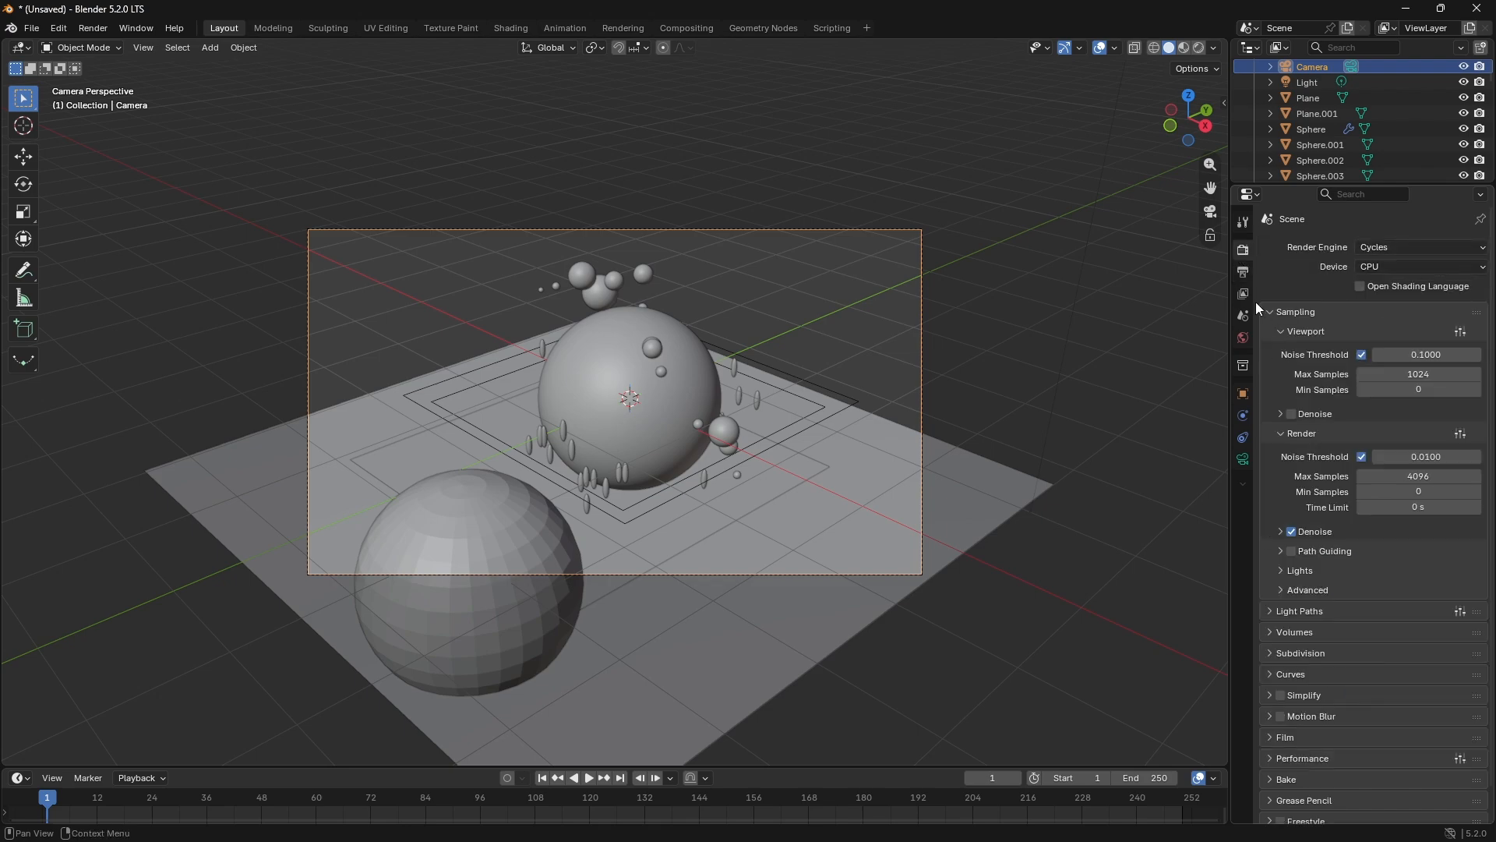
pyautogui.click(1244, 272)
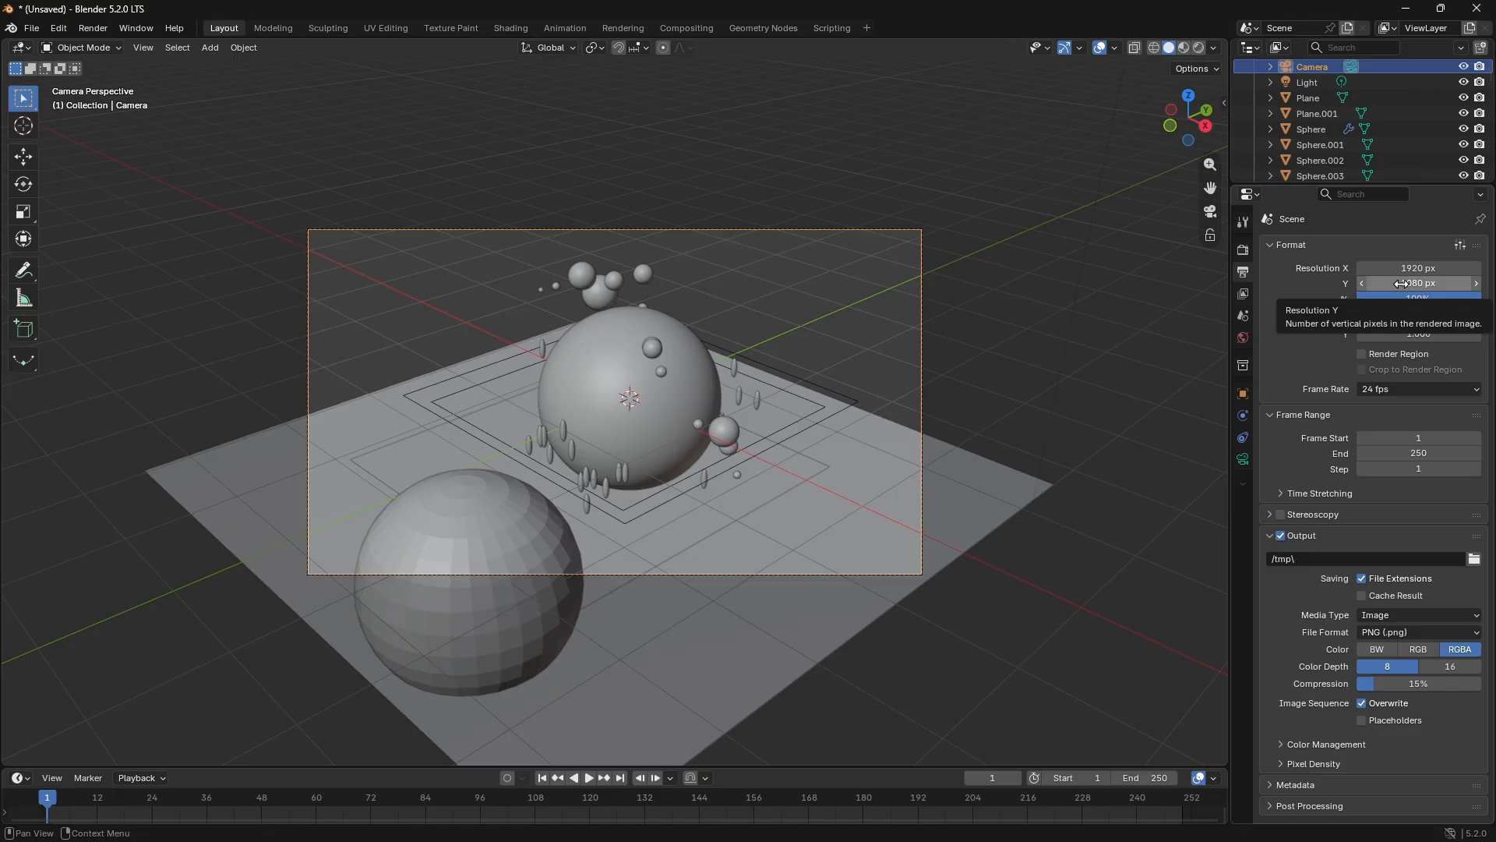
pyautogui.click(92, 32)
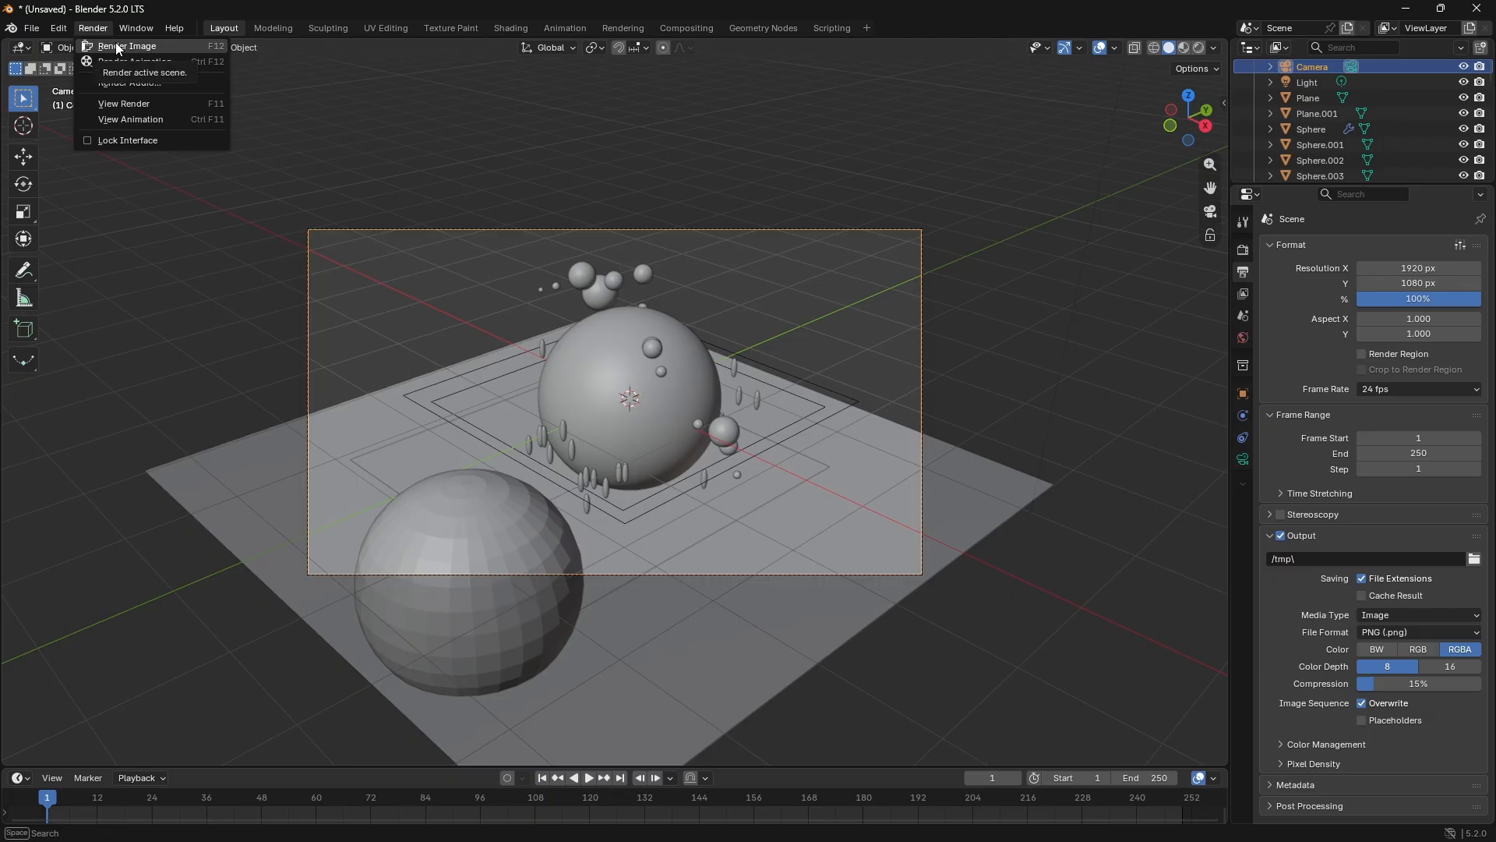
pyautogui.click(113, 47)
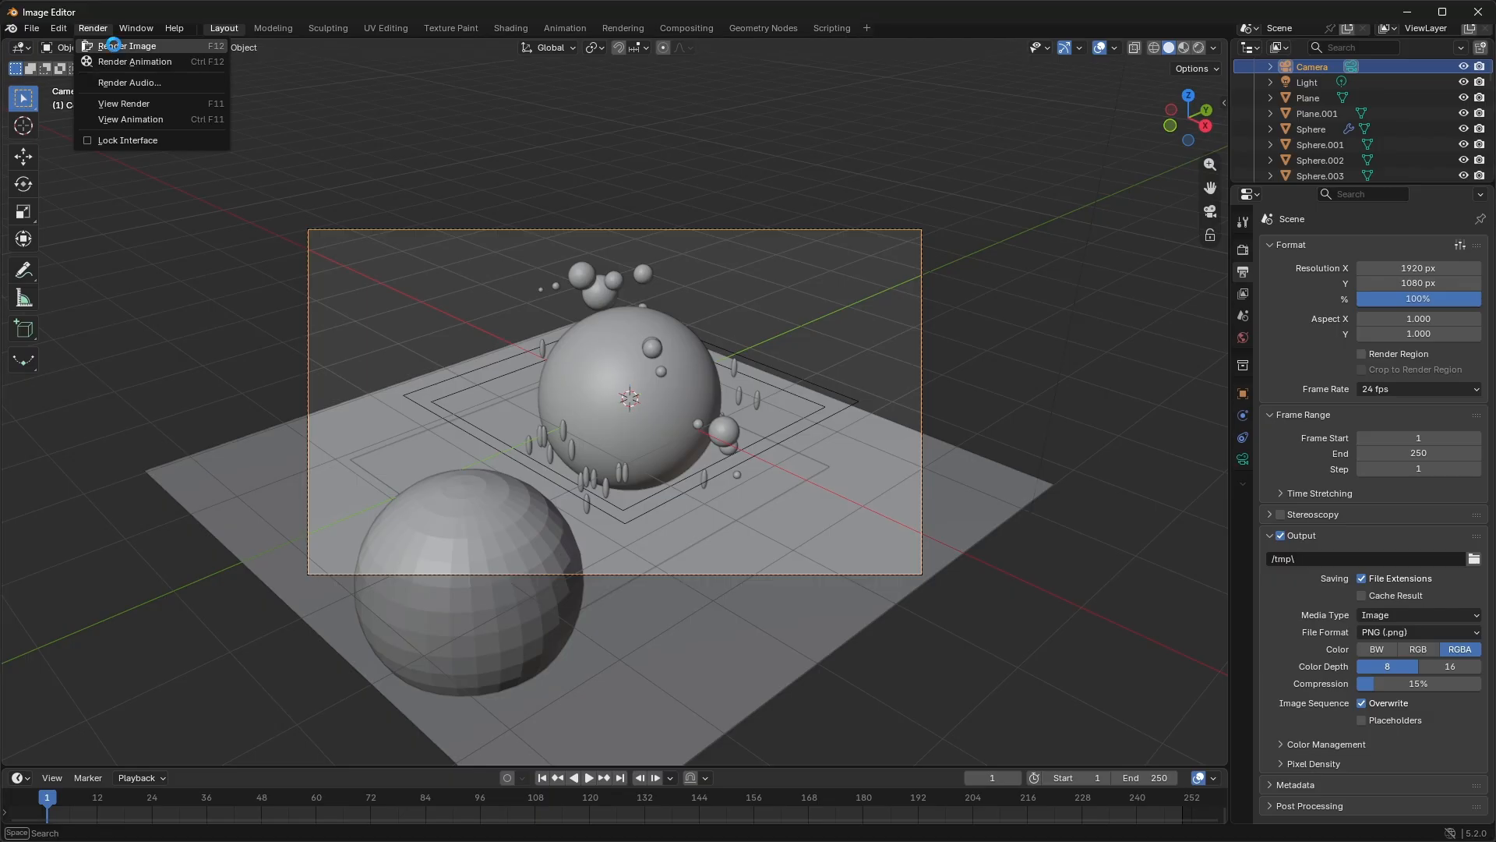